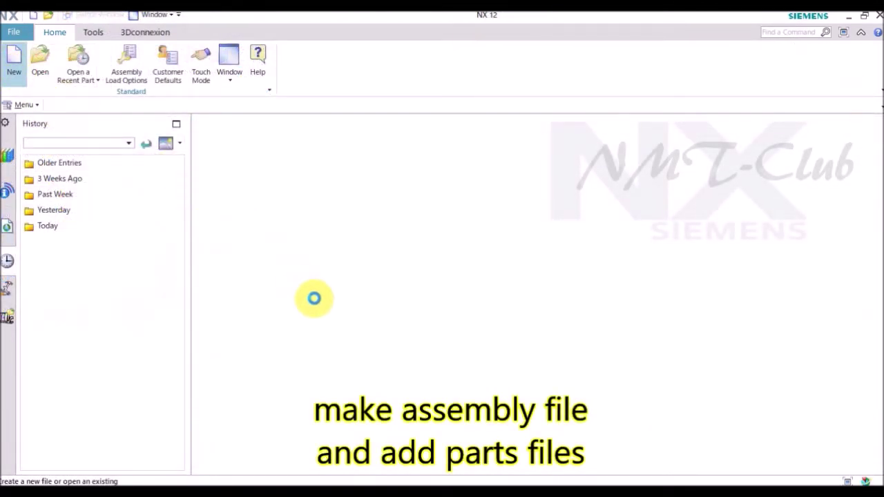
Choose the Assembly template for a new file named assembly1.prt.
click(203, 161)
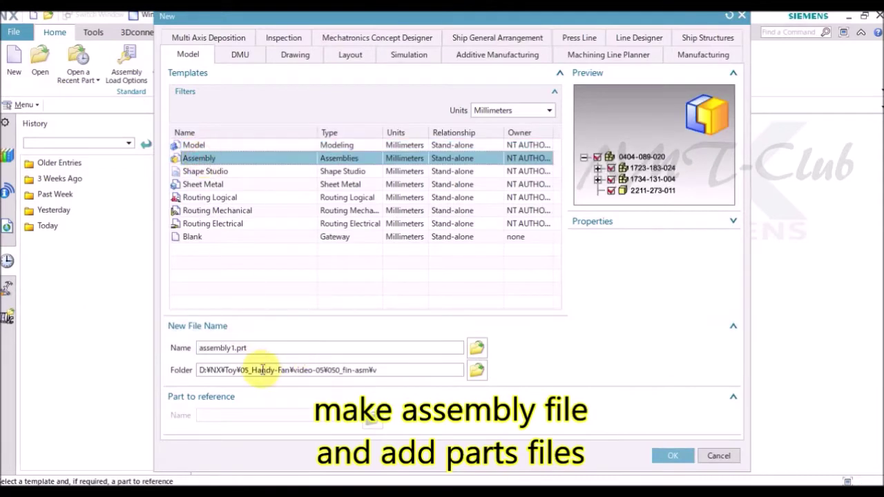
Create assembly1 without existing components and add an empty Model component gear-4.
click(673, 455)
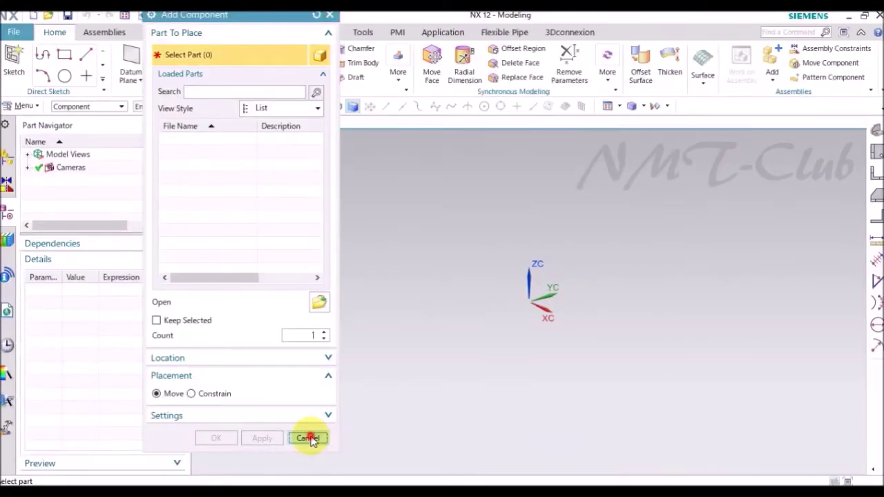
click(307, 438)
click(105, 32)
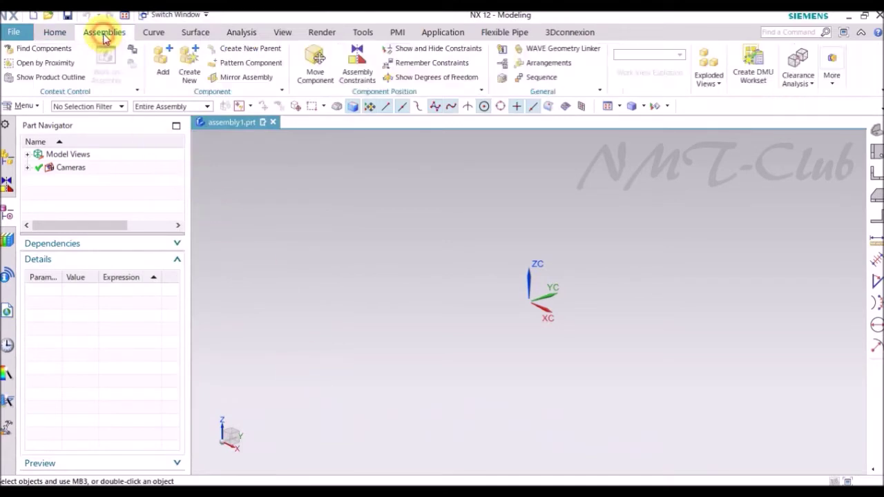
click(191, 61)
click(194, 128)
text(gear-4)
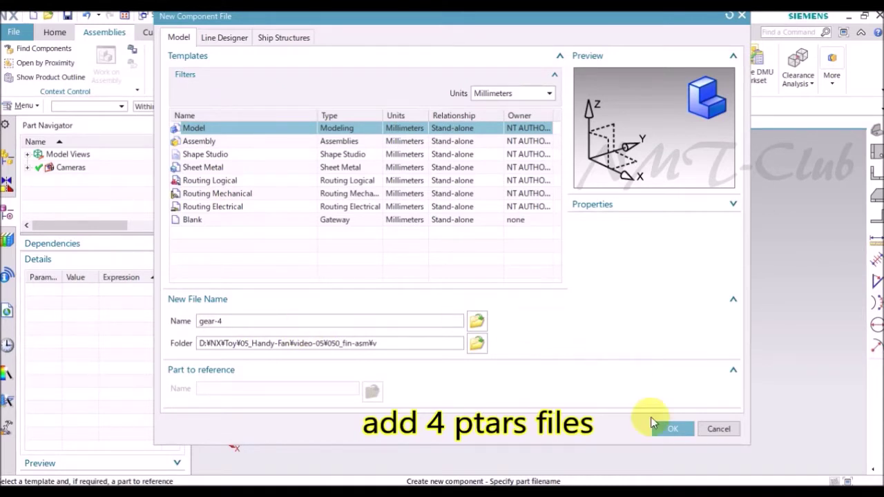
click(673, 429)
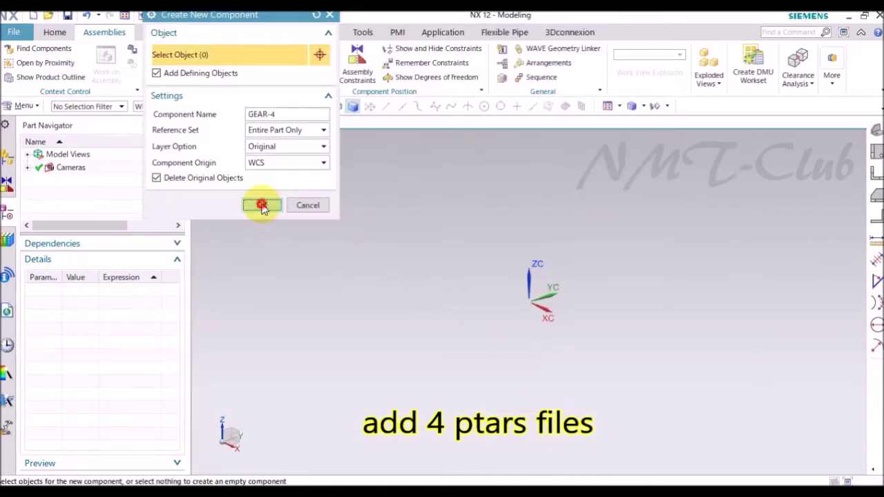
click(263, 206)
Add empty Model components named shaft and cap-fin.
click(7, 156)
click(189, 74)
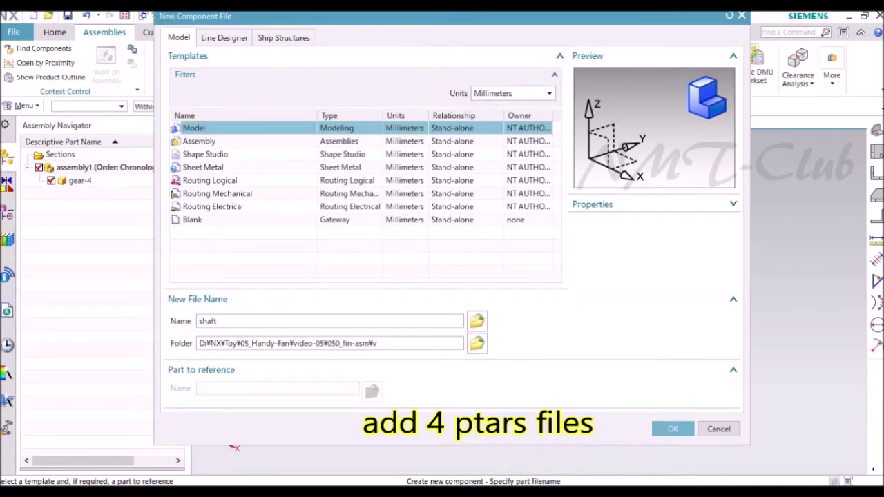
click(673, 429)
click(262, 205)
click(190, 60)
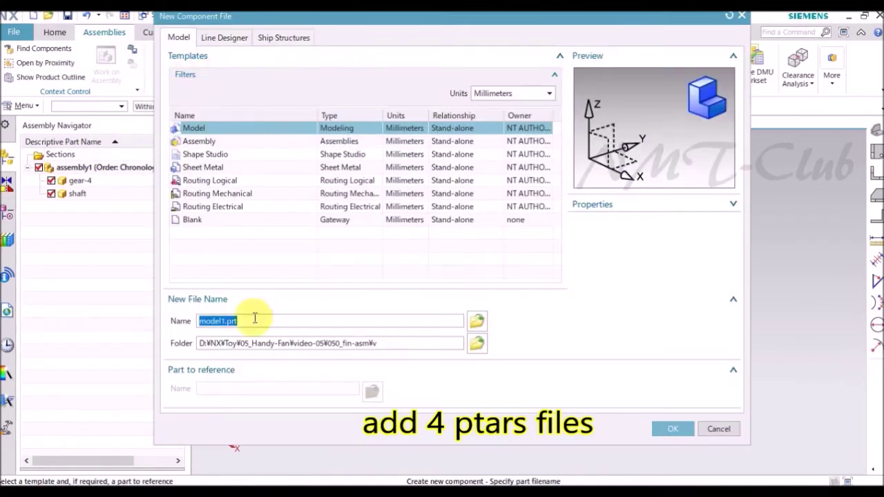
text(n)
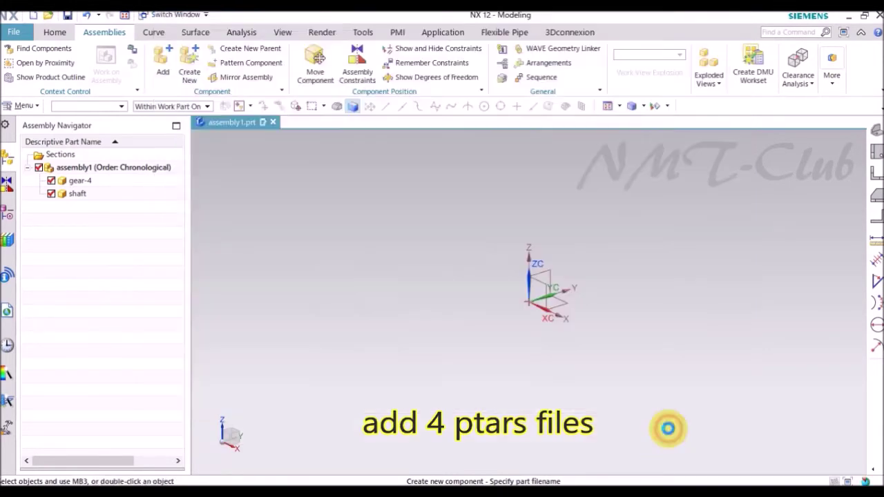
click(673, 429)
click(263, 205)
Add the fourth empty Model component, named holder-fin.
click(192, 70)
double_click(252, 320)
text(holder-fin)
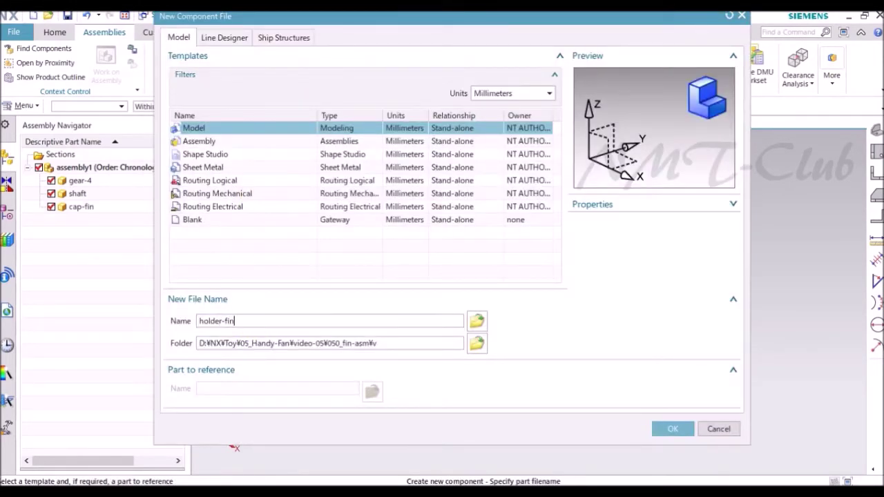
click(672, 429)
click(267, 211)
click(107, 181)
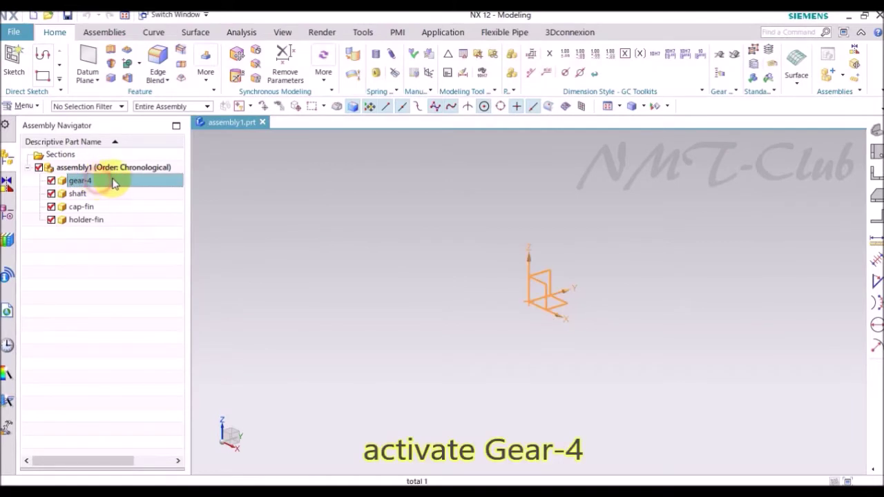
Make gear-4 the work part and define a cylinder gear with module 0.5, 10 teeth, width 4.5.
double_click(114, 182)
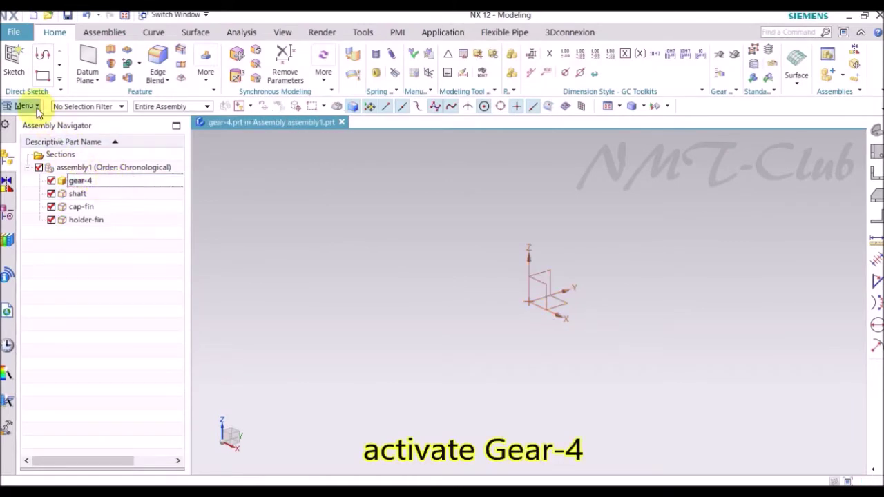
click(36, 109)
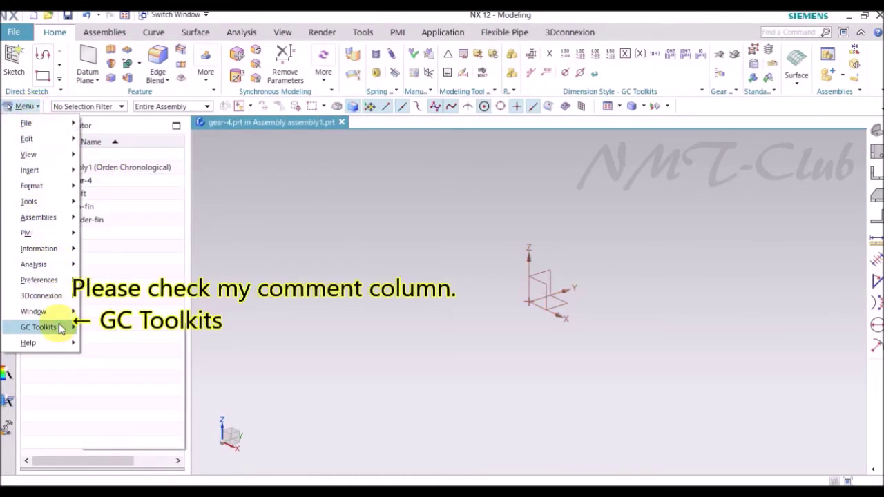
mouse_move(123, 345)
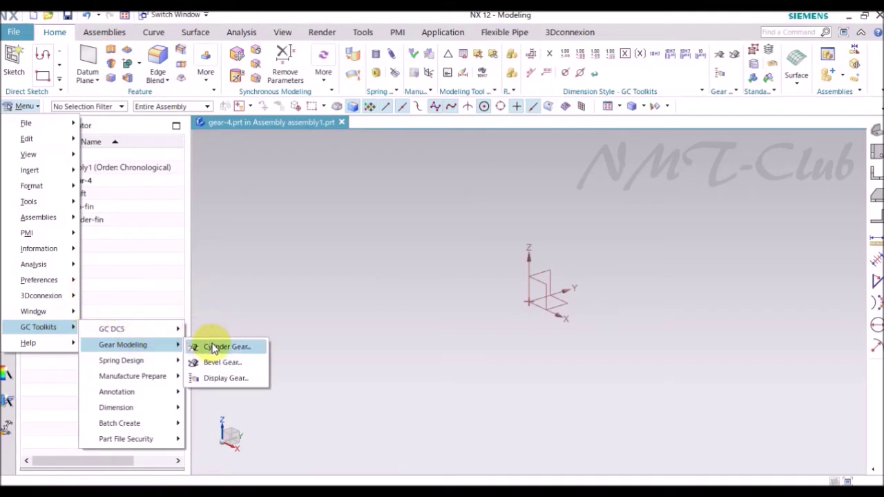
click(214, 348)
click(268, 251)
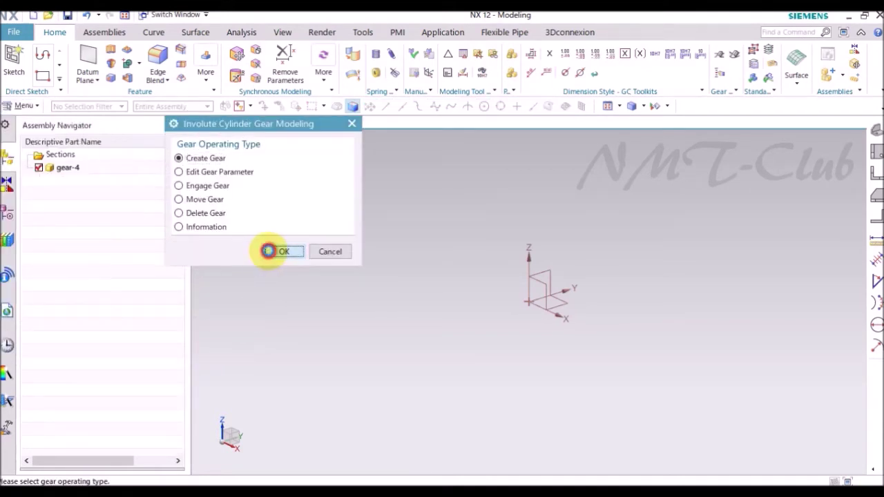
click(239, 266)
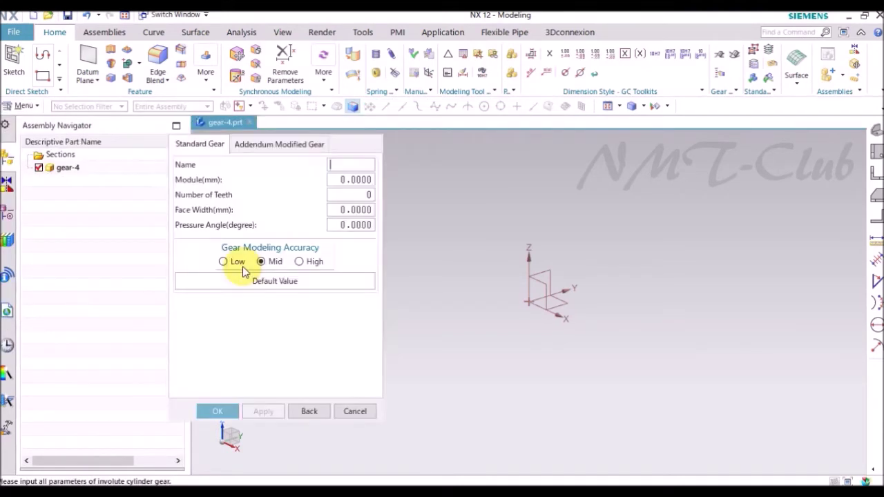
click(262, 284)
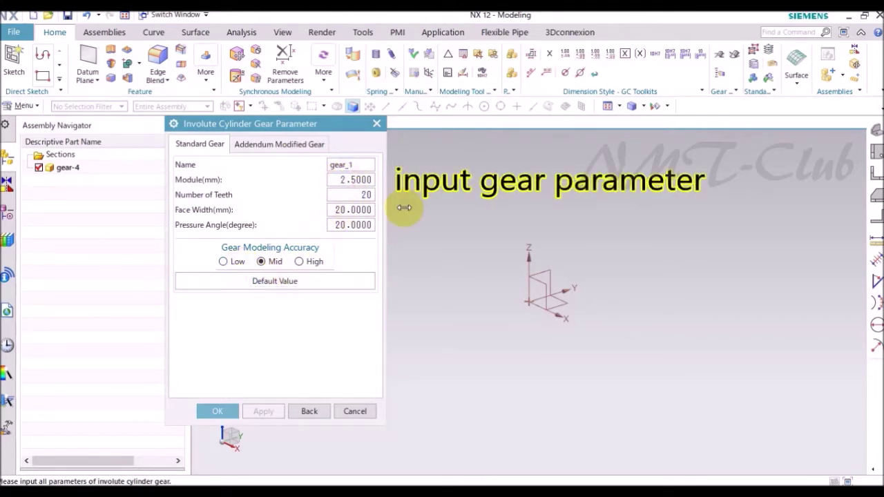
key(Tab)
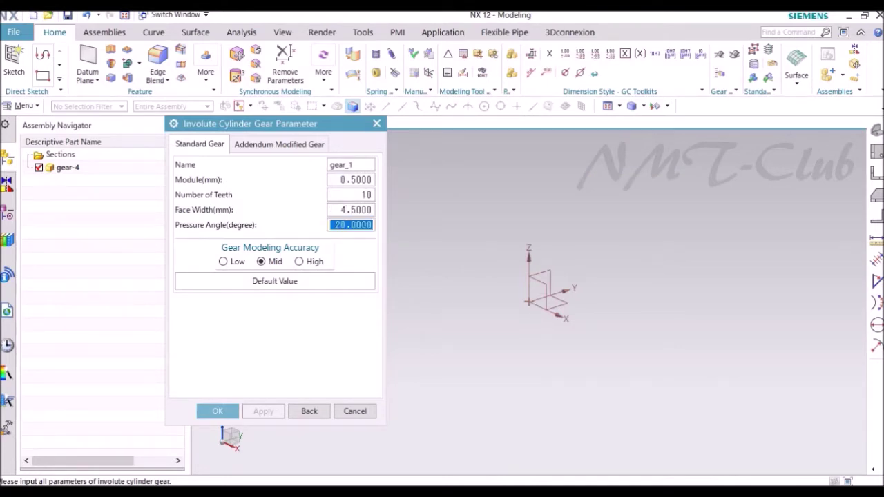
click(220, 412)
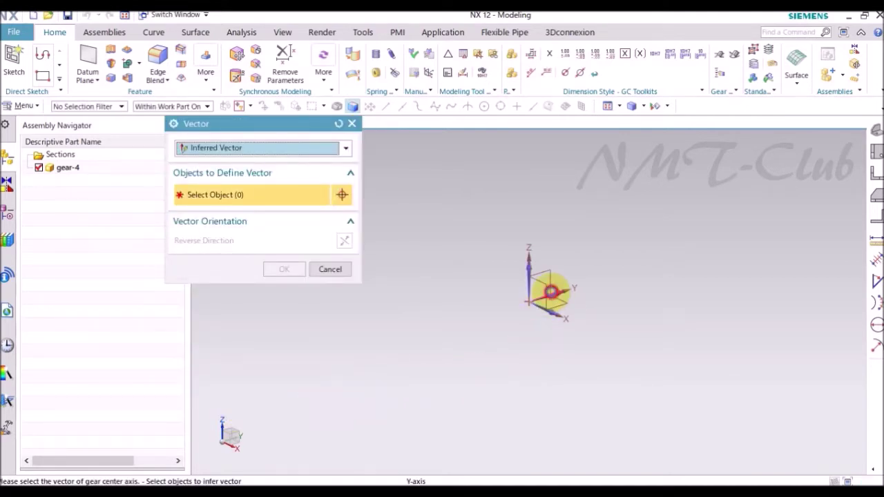
Set the gear axis to reversed Y and place the gear centre at the origin.
click(551, 291)
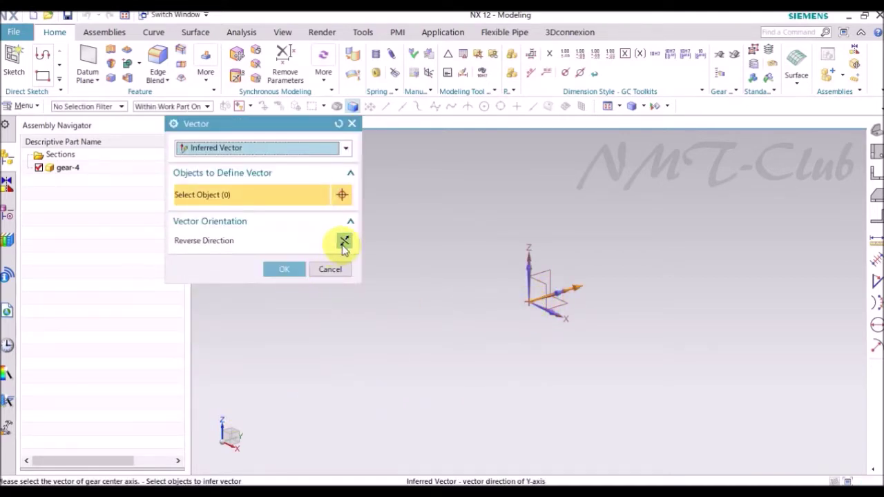
click(344, 240)
click(287, 270)
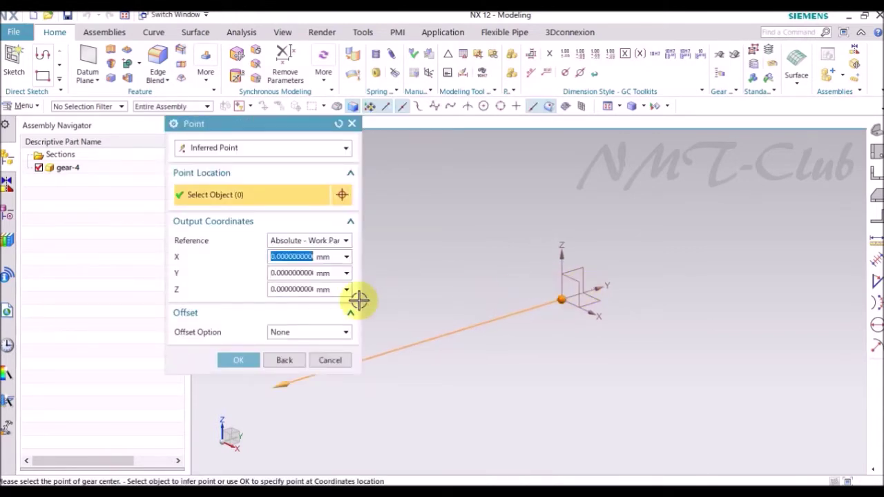
click(241, 360)
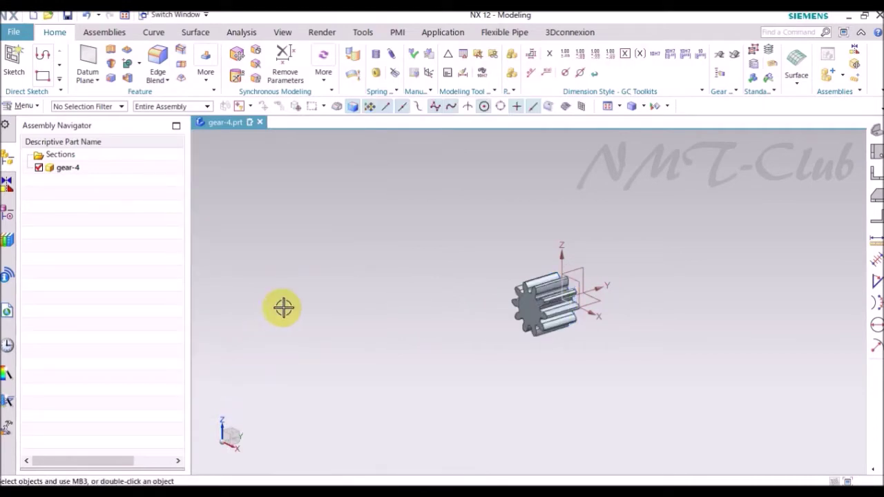
click(111, 53)
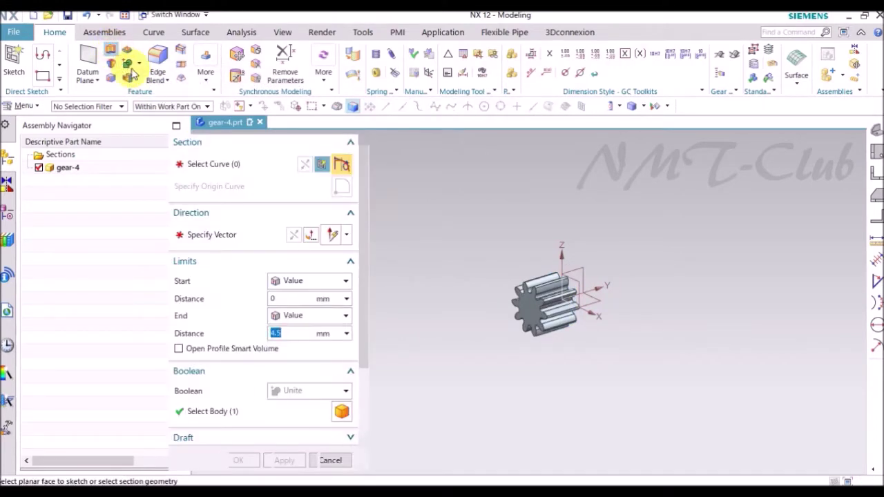
Sketch a circle centred at the origin on the gear's end face.
click(320, 161)
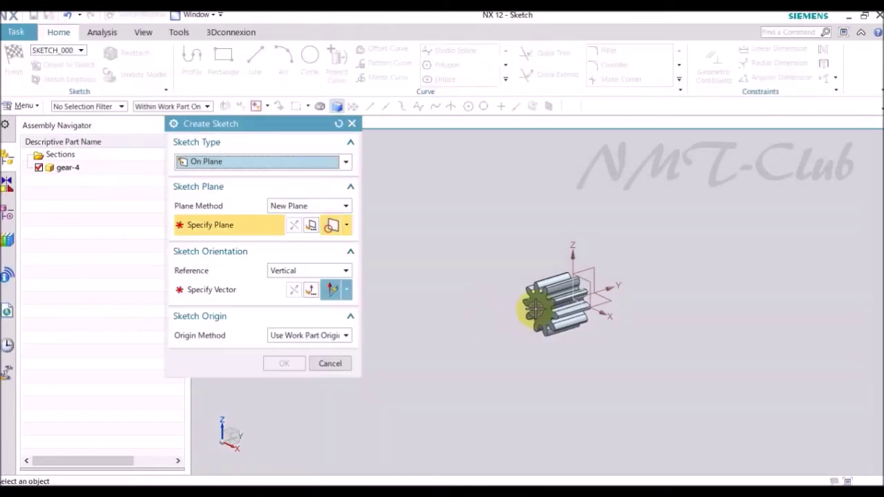
click(540, 310)
click(515, 263)
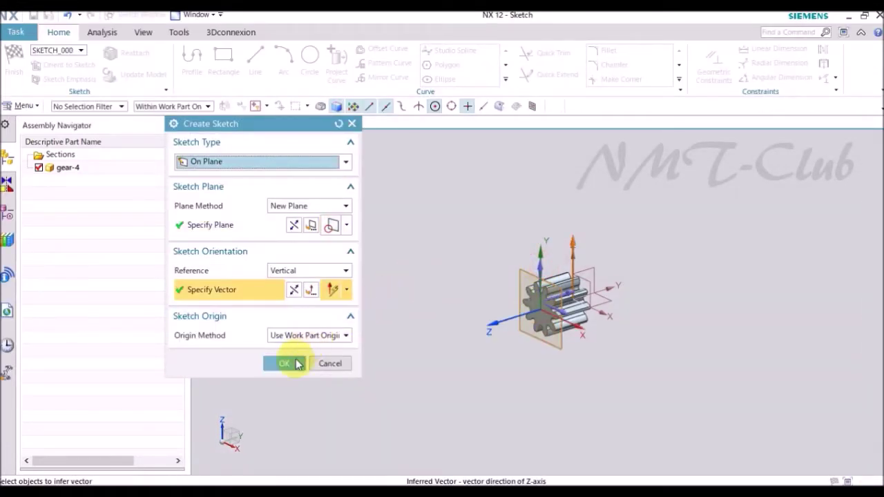
click(286, 363)
click(310, 61)
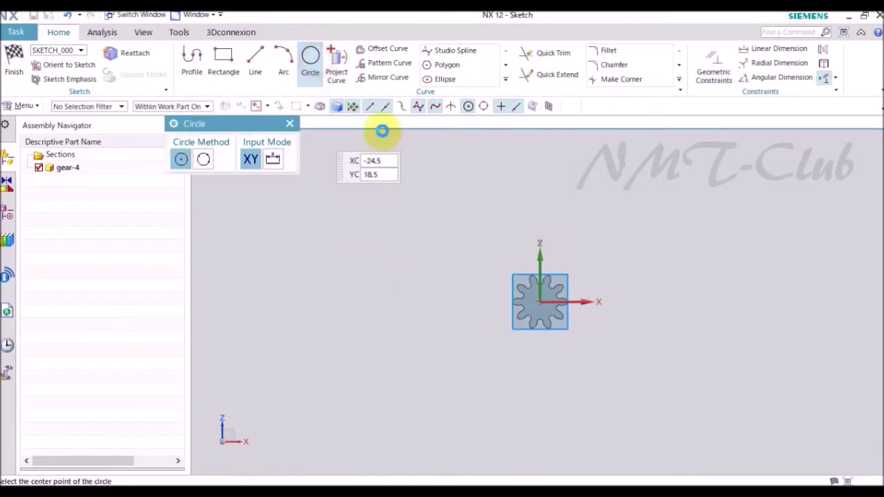
click(540, 302)
key(ctrl+f)
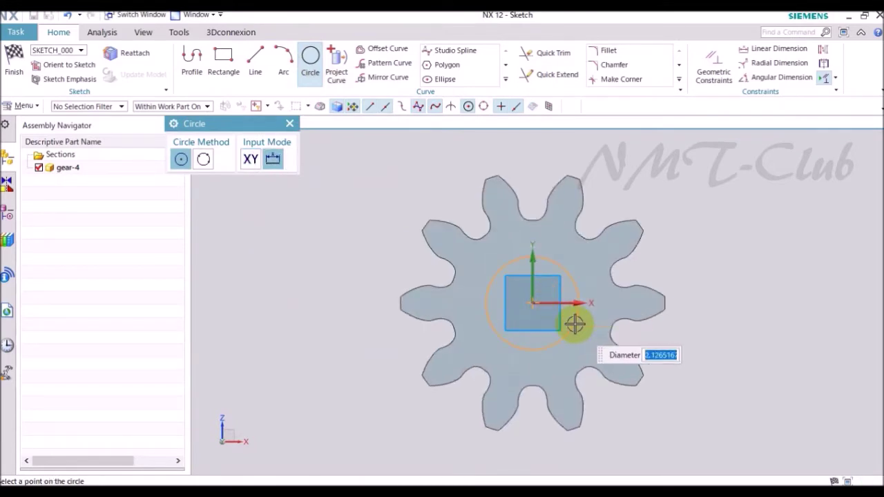
text(2)
key(Escape)
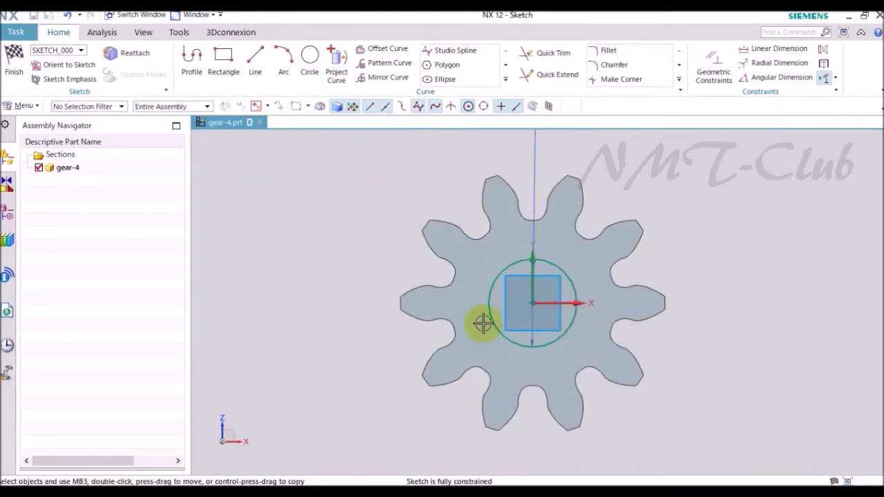
right_click(354, 245)
click(395, 171)
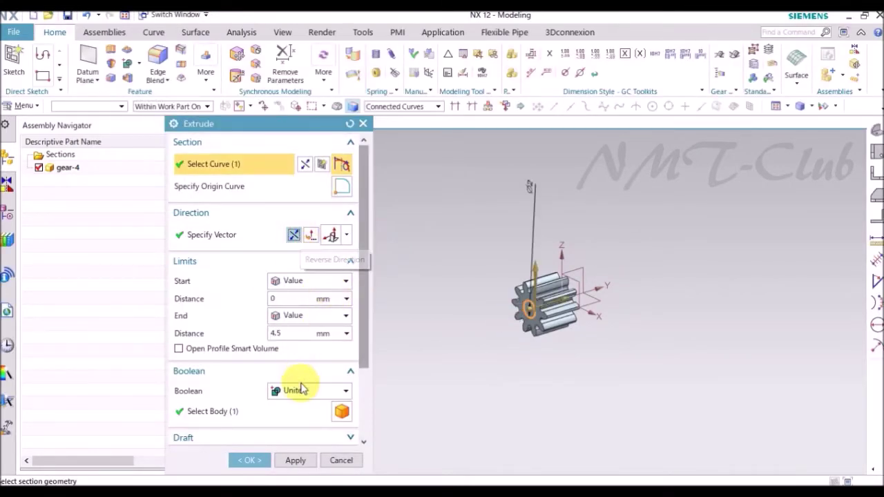
Extrude the circle with Boolean Subtract to cut the centre hole through the gear.
click(297, 391)
click(293, 432)
click(249, 460)
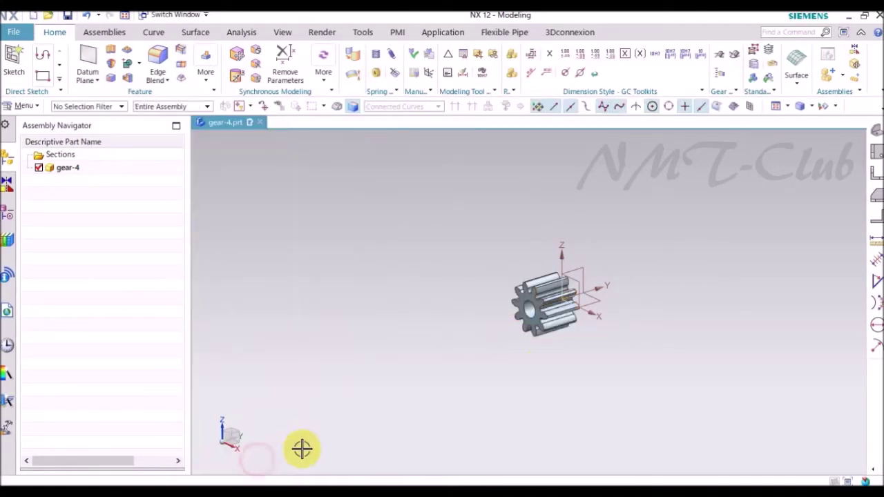
scroll(696, 363, up, 3)
middle_drag(696, 363, 707, 366)
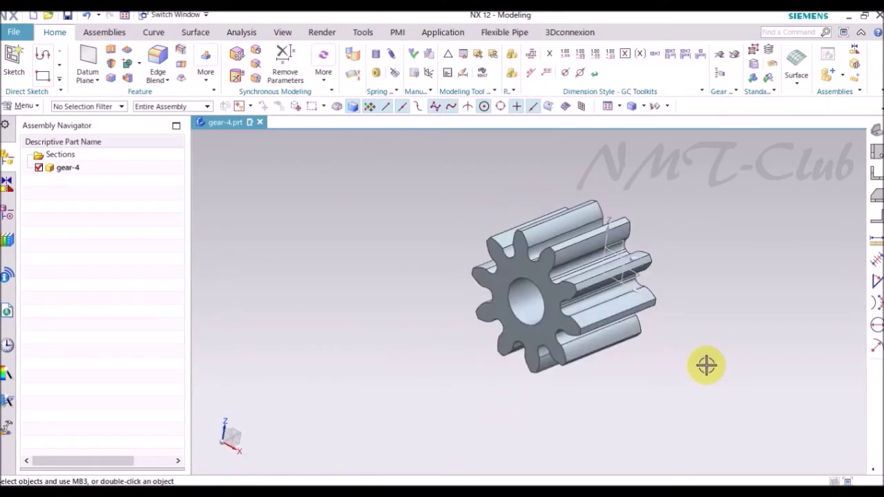
Give the gear body a Powder Grey colour and a thinner line width.
key(ctrl+j)
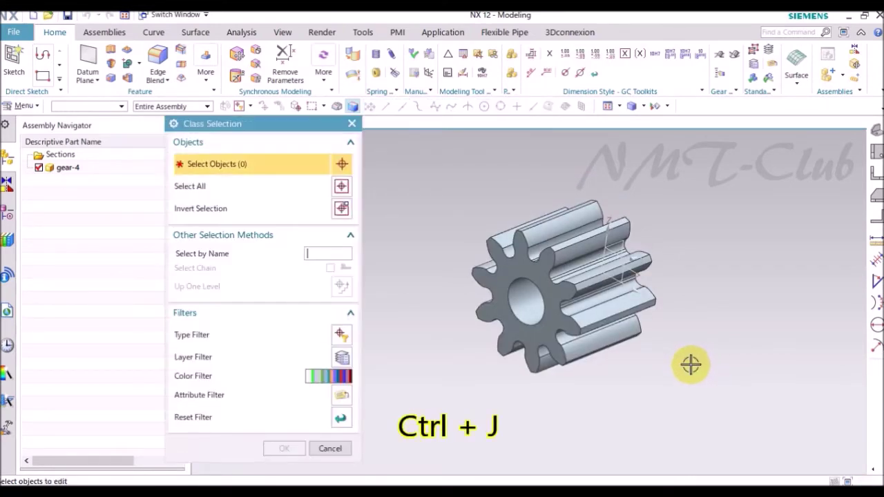
click(525, 354)
middle_click(428, 338)
click(292, 235)
click(296, 278)
click(310, 199)
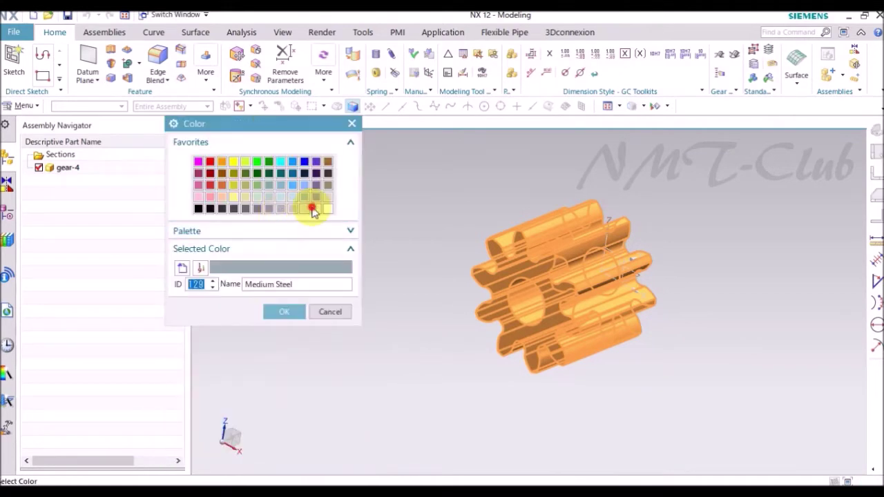
click(310, 205)
click(284, 311)
click(246, 459)
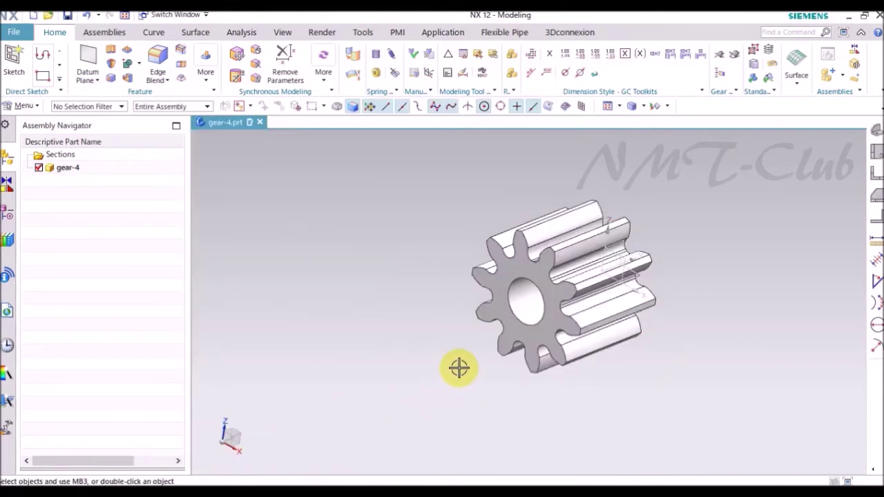
scroll(458, 367, down, 2)
scroll(458, 367, down, 2)
scroll(458, 367, down, 1)
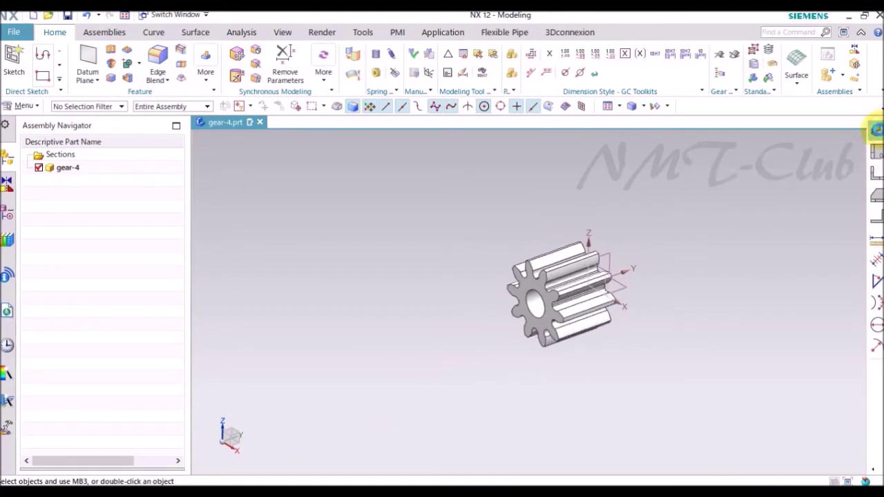
click(876, 129)
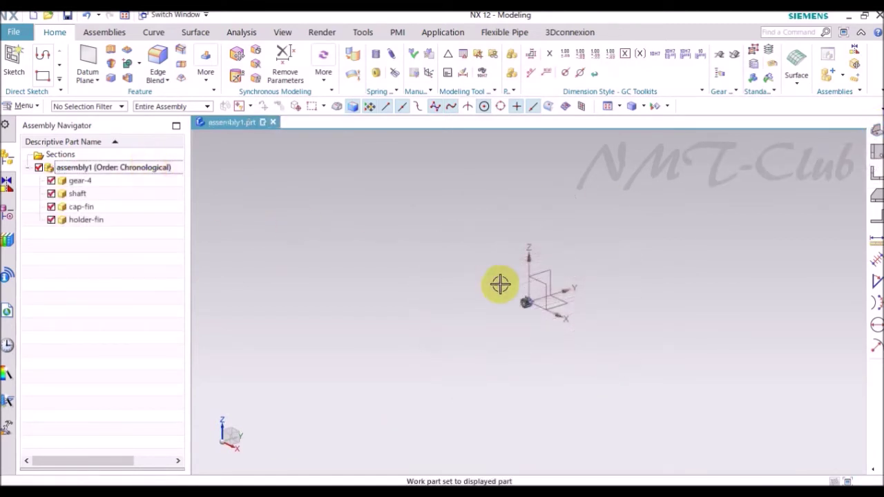
scroll(567, 309, up, 2)
scroll(543, 318, up, 2)
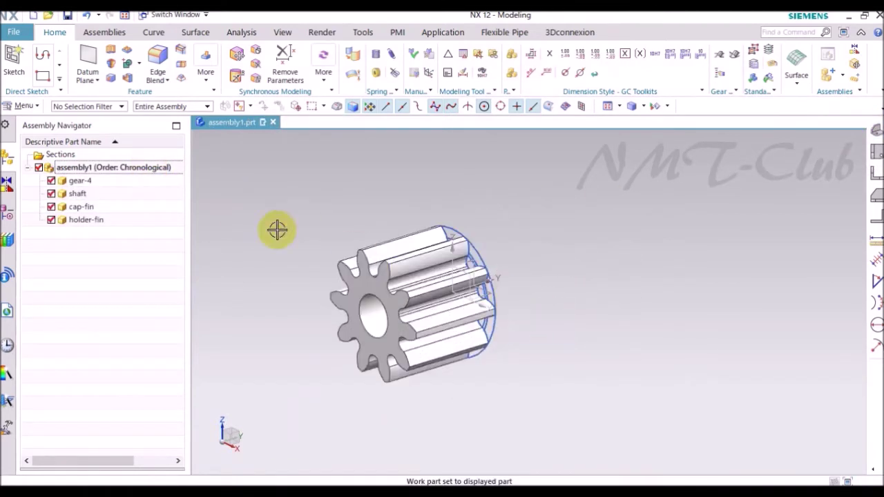
Hide gear-4's Non-timestamp Geometry curves and points in the Part Navigator.
double_click(78, 181)
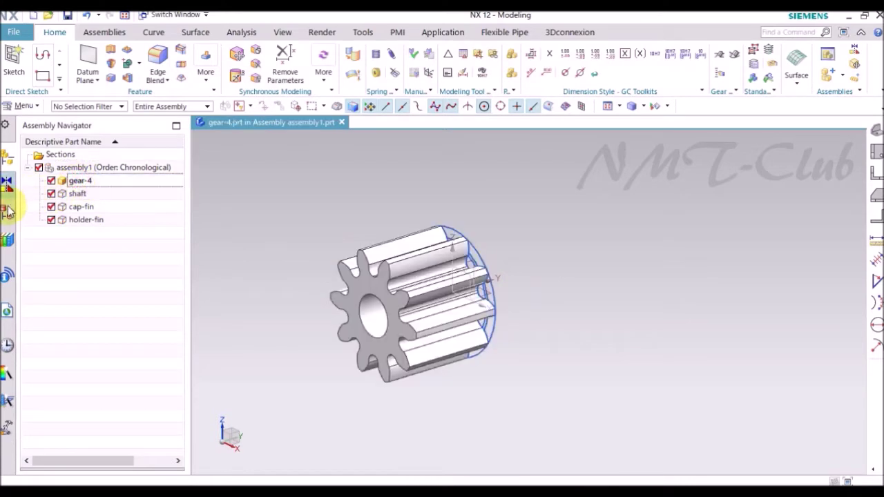
click(8, 211)
click(28, 193)
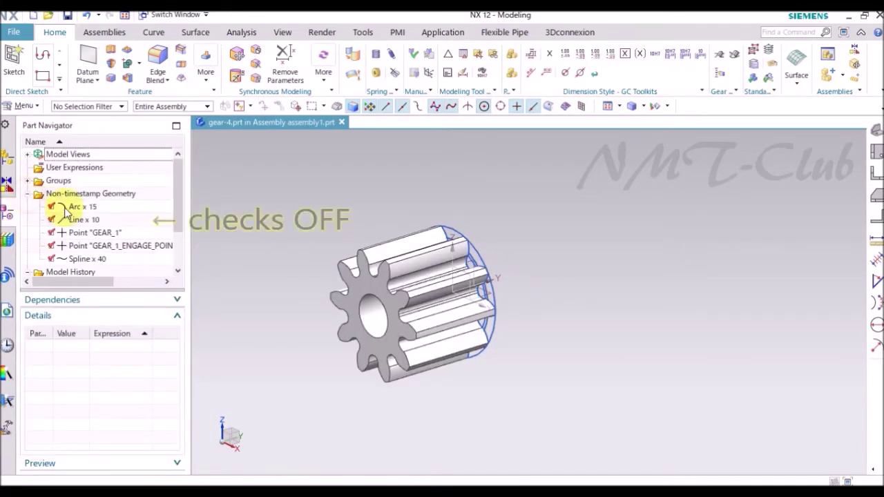
click(79, 206)
shift+click(58, 259)
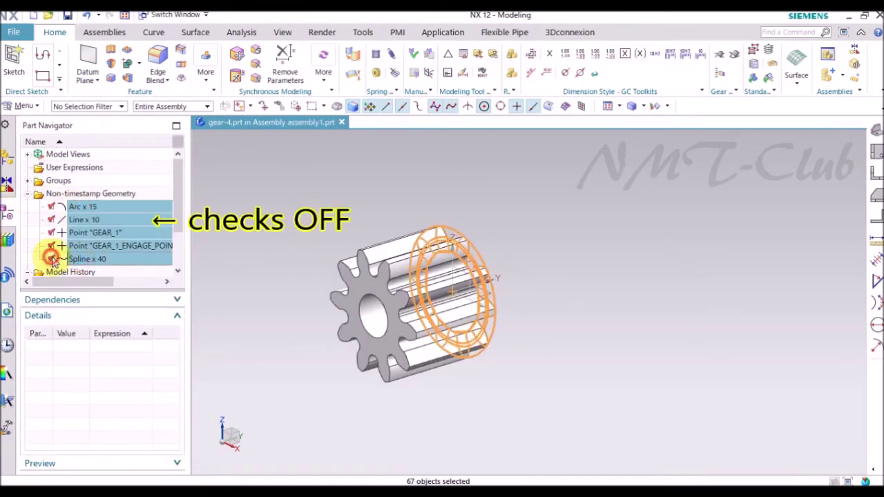
click(52, 259)
Display the parent assembly1 and make shaft the work part.
right_click(262, 197)
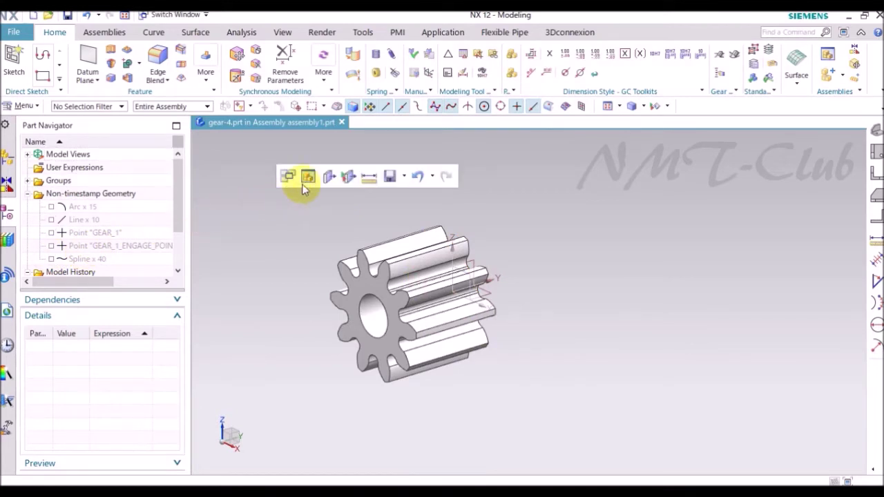
click(304, 181)
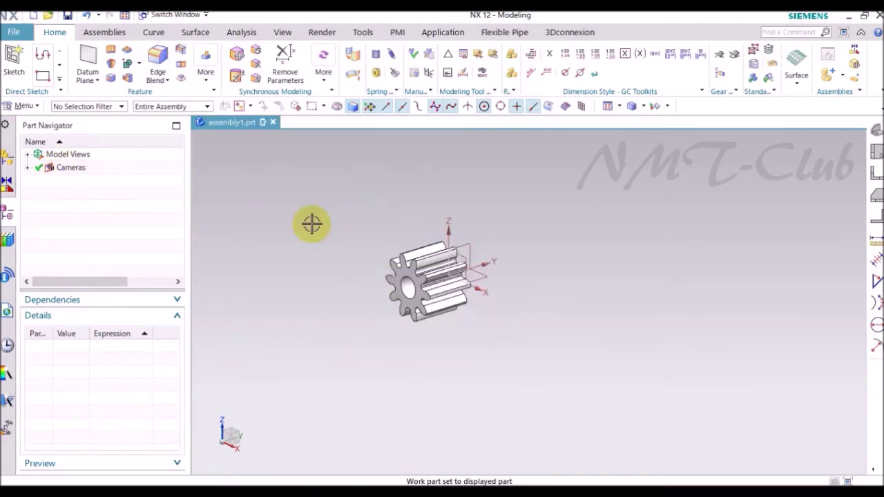
scroll(311, 224, down, 2)
click(8, 159)
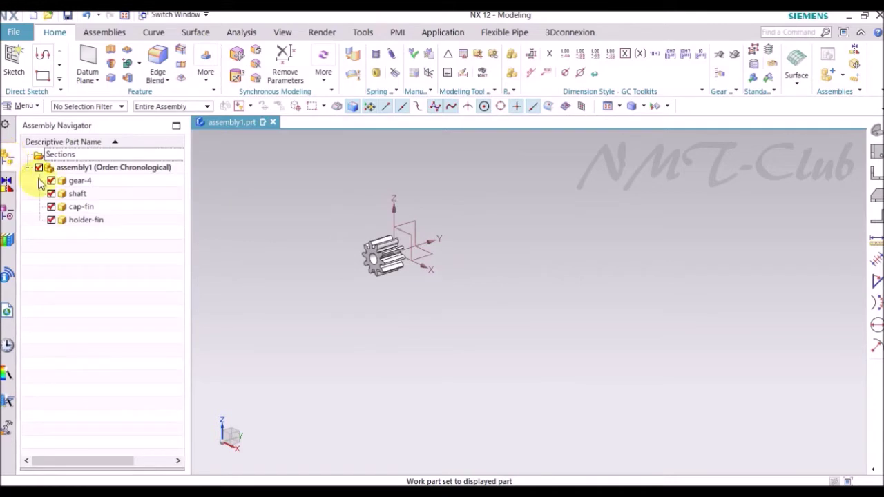
click(77, 195)
double_click(139, 200)
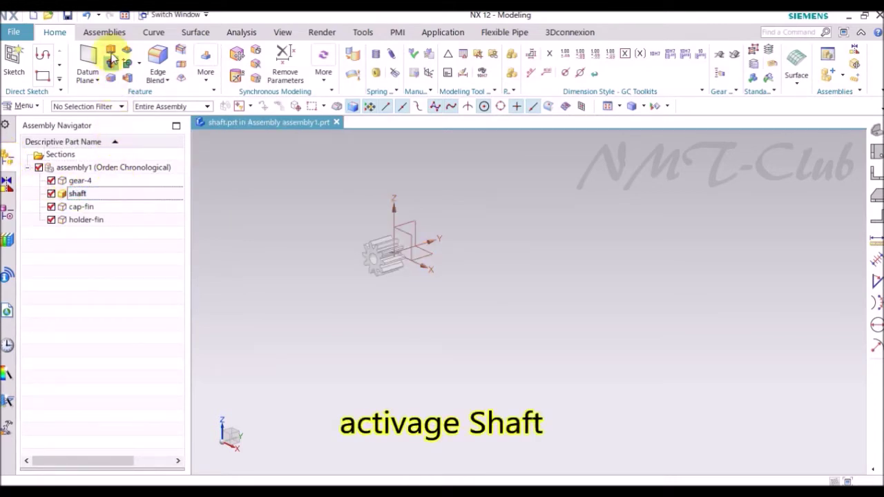
Sketch a 2 mm circle at the origin on the XZ plane and extrude it 33 mm.
click(112, 58)
scroll(339, 231, down, 2)
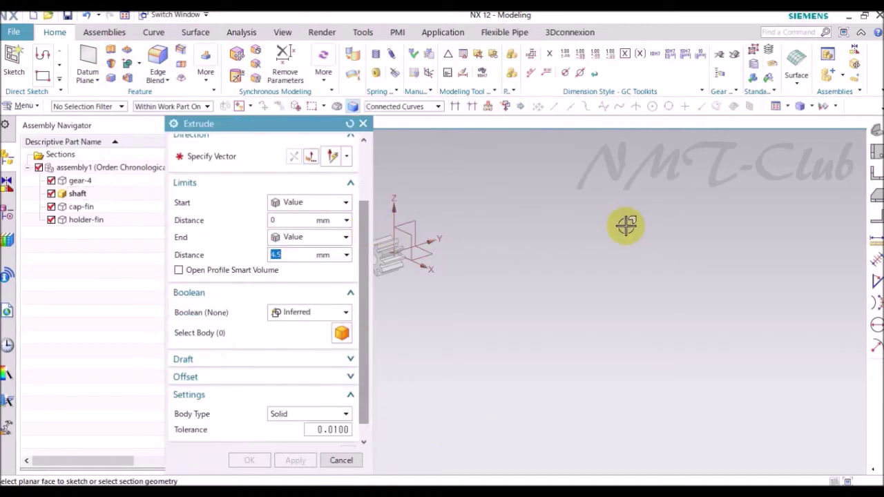
scroll(615, 221, down, 2)
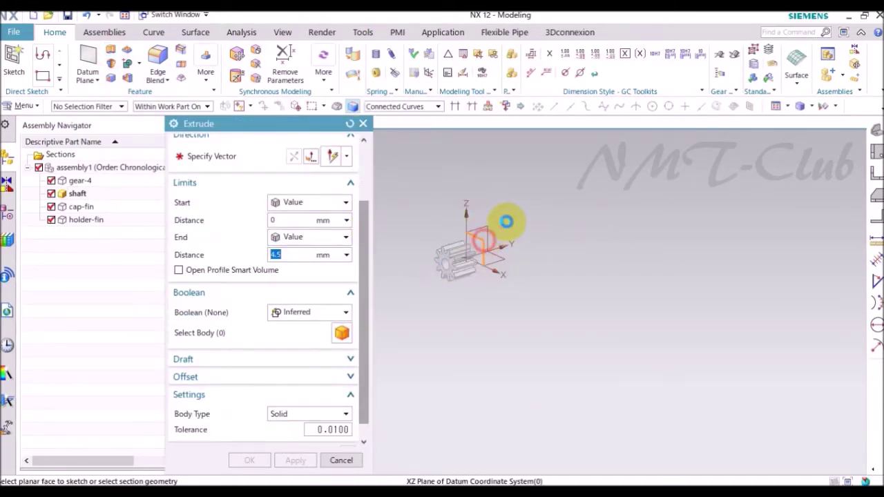
click(506, 221)
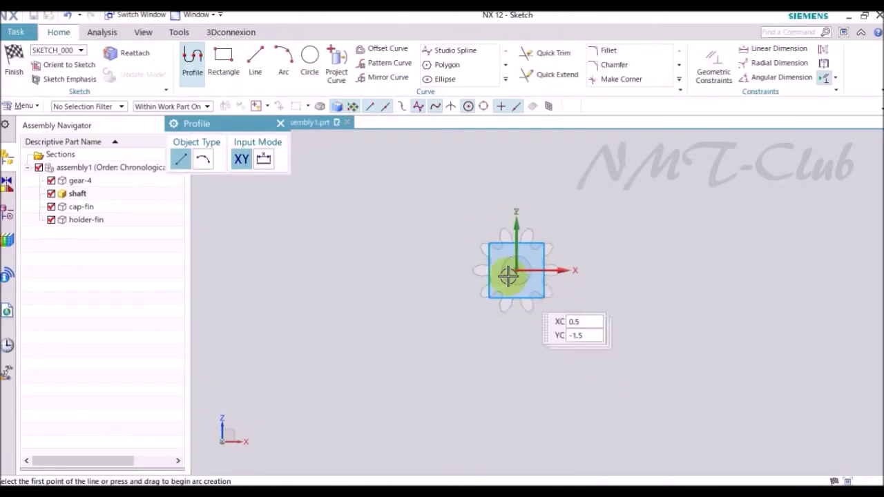
click(310, 58)
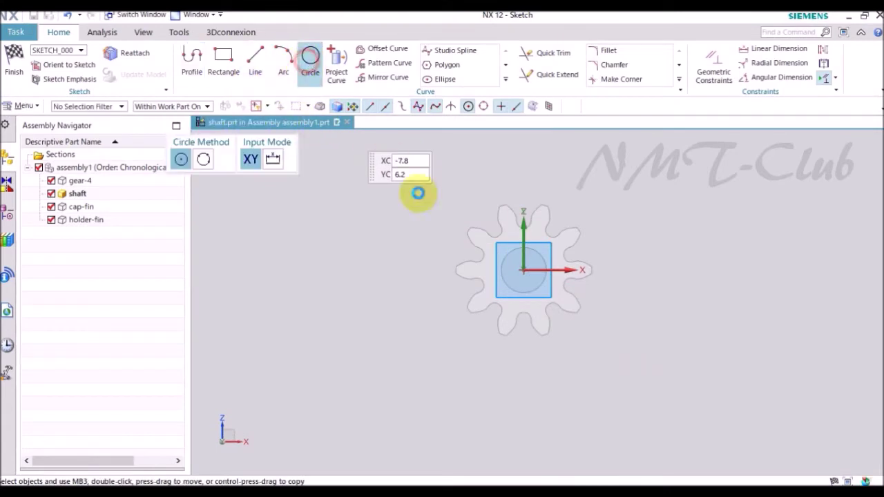
click(524, 270)
key(Escape)
key(Escape)
right_click(416, 222)
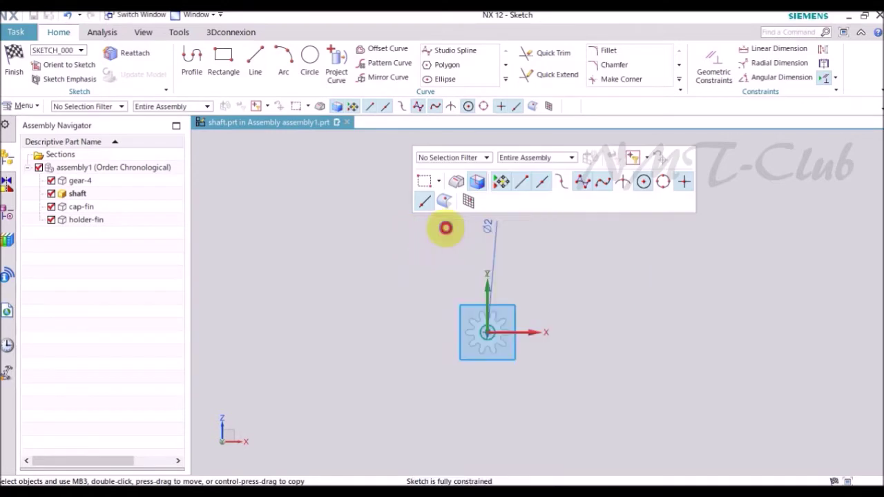
click(446, 228)
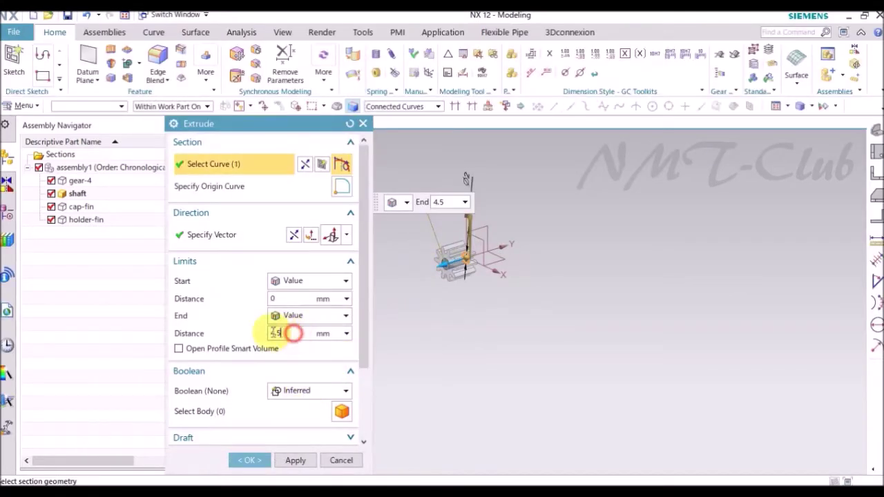
middle_drag(435, 371, 468, 350)
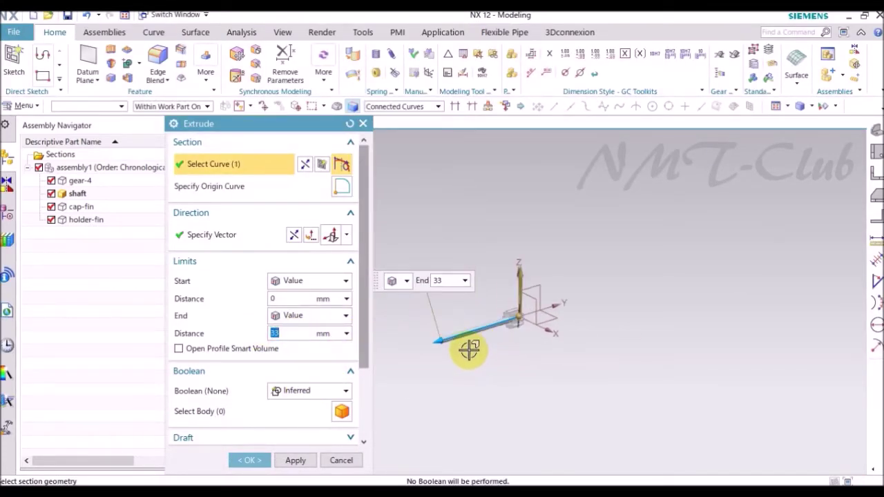
click(250, 461)
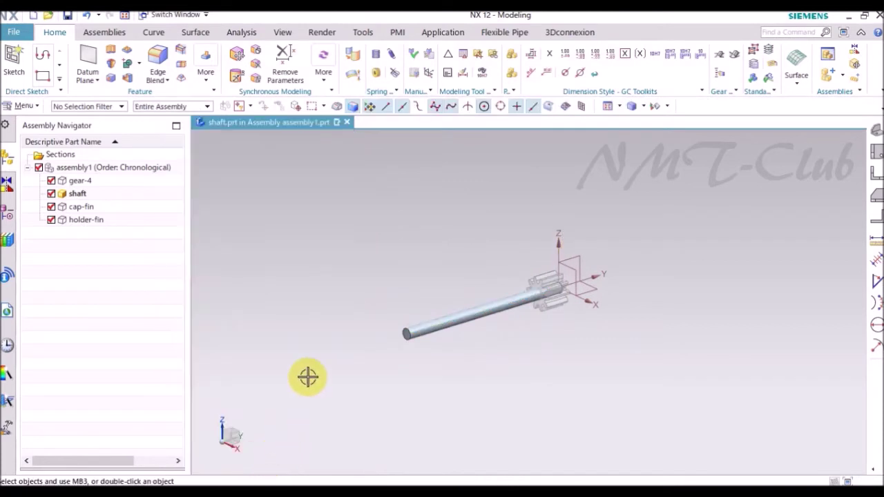
right_click(312, 228)
In assembly1, move the shaft component 3.3 mm along YC through the gear.
click(357, 207)
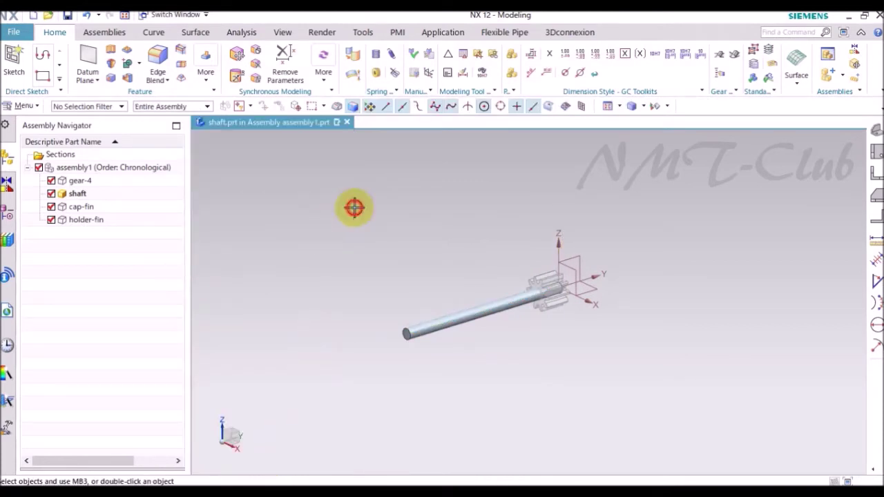
right_click(449, 329)
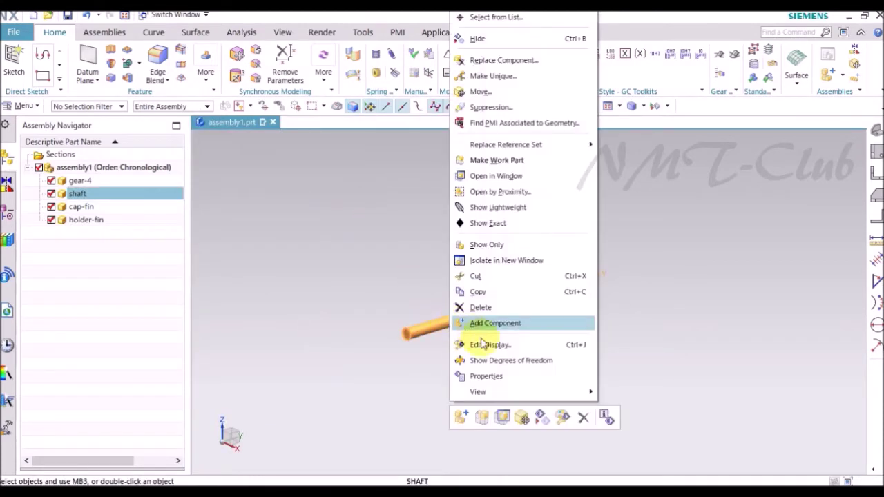
click(523, 416)
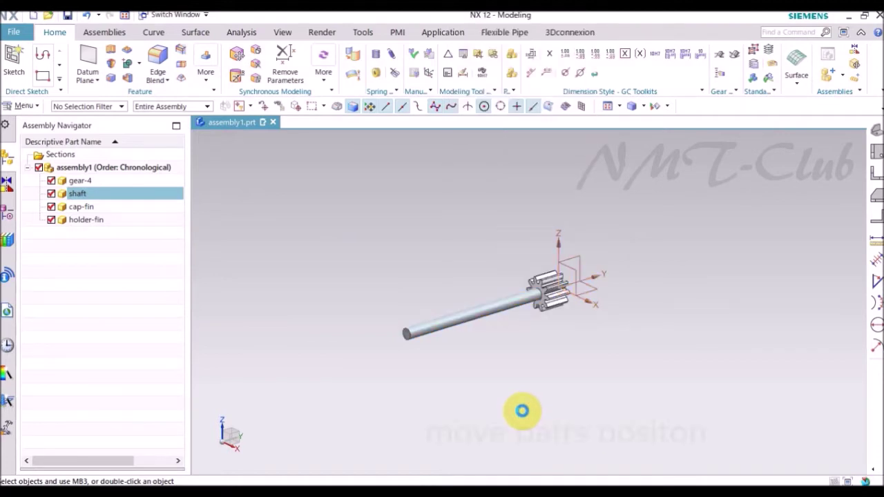
click(535, 297)
text(3.3)
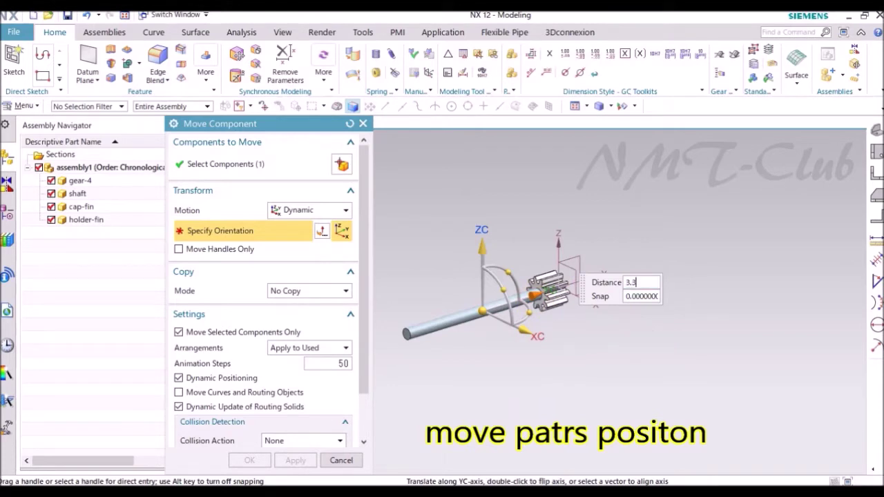
key(Return)
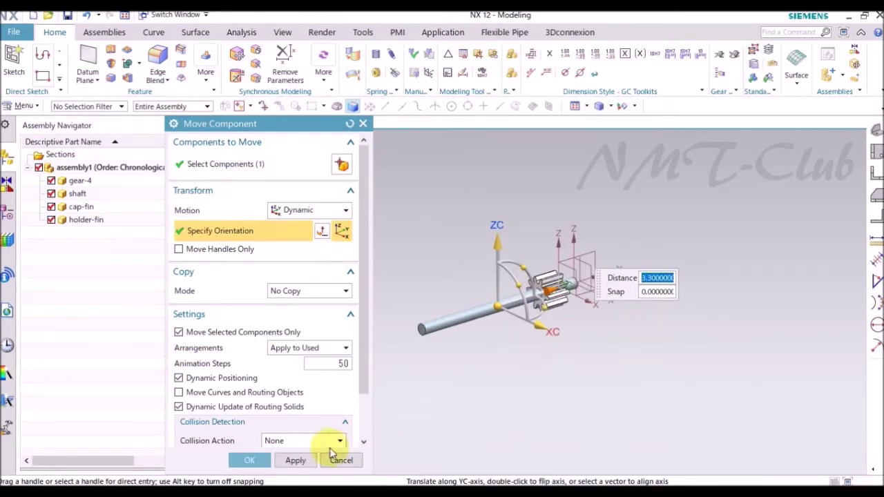
click(250, 460)
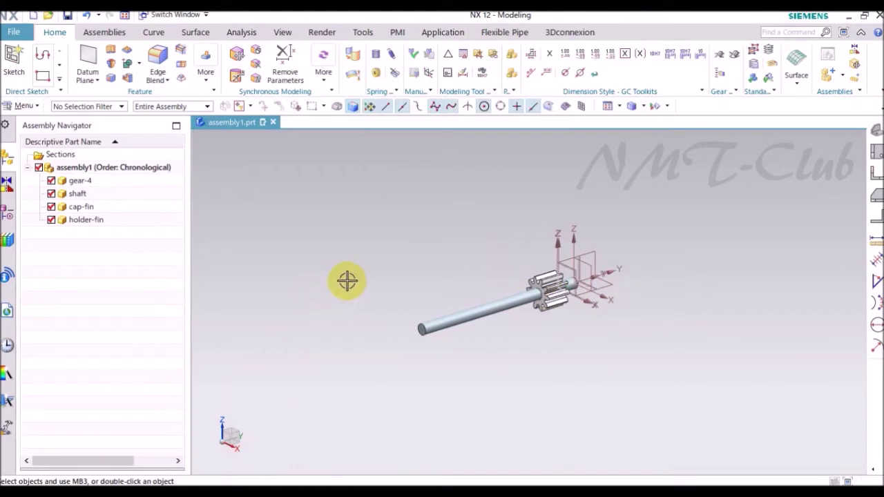
Hide gear-4 and shaft in the Assembly Navigator.
scroll(876, 132, up, 1)
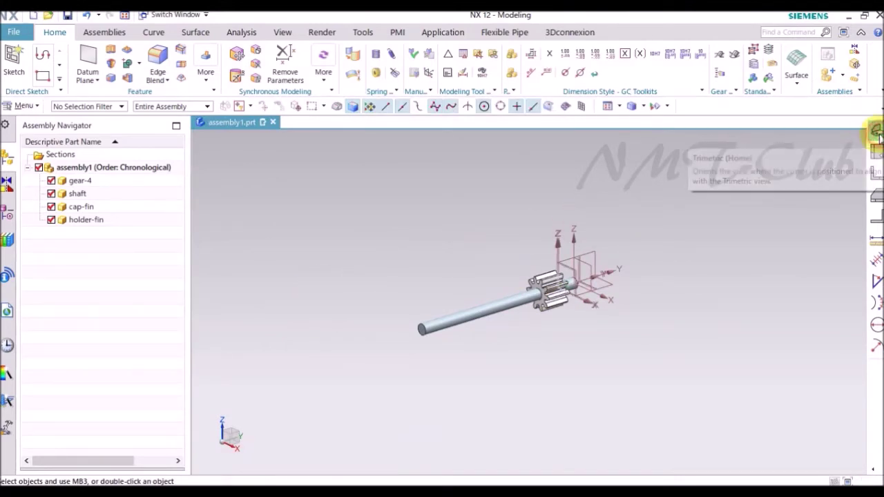
scroll(876, 131, up, 2)
scroll(876, 131, up, 3)
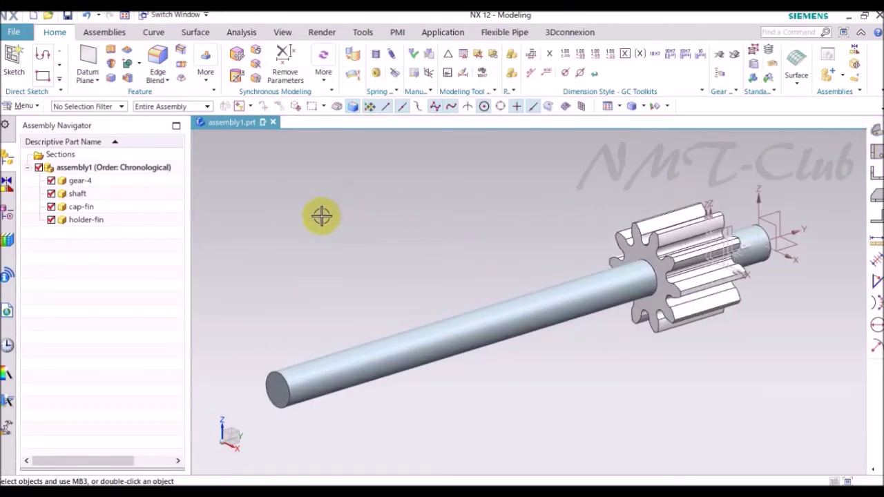
click(51, 181)
click(51, 193)
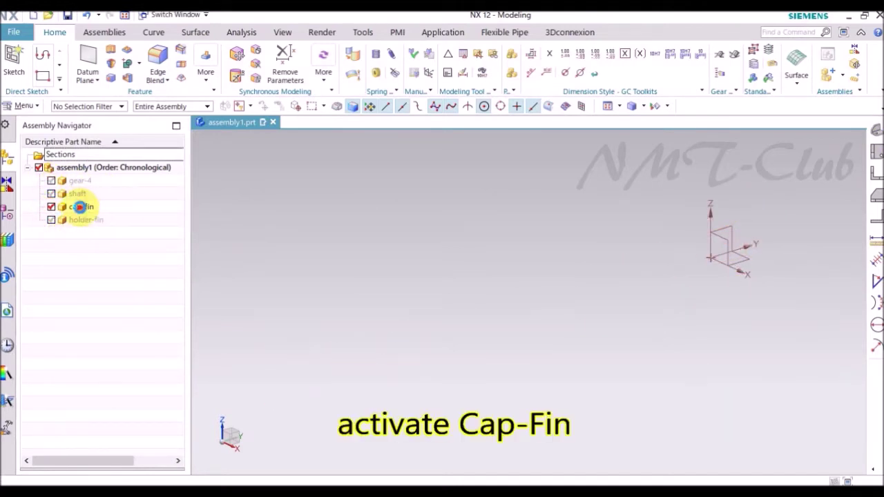
Make cap-fin the work part and sketch an 18.2 mm circle at the origin on XZ.
double_click(83, 207)
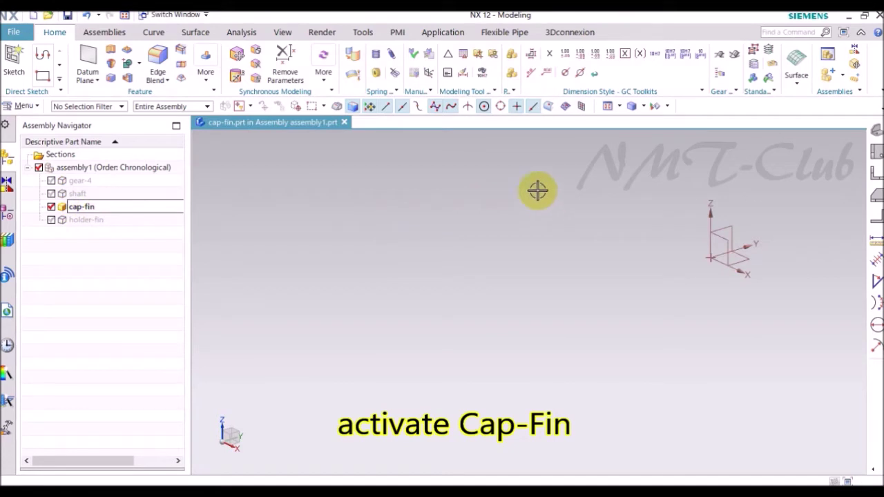
click(115, 48)
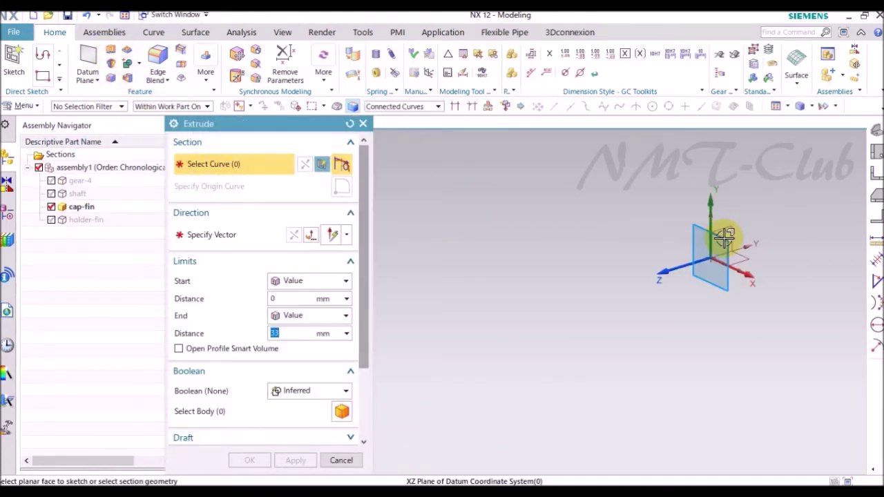
click(720, 237)
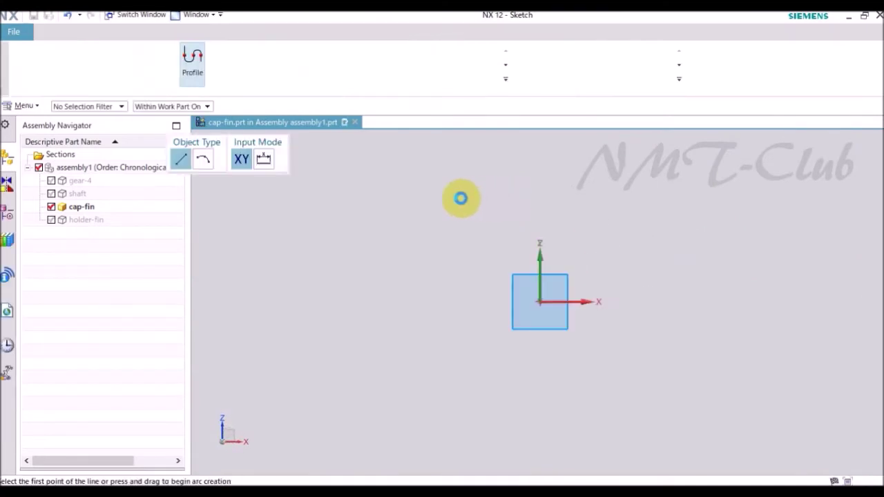
click(310, 58)
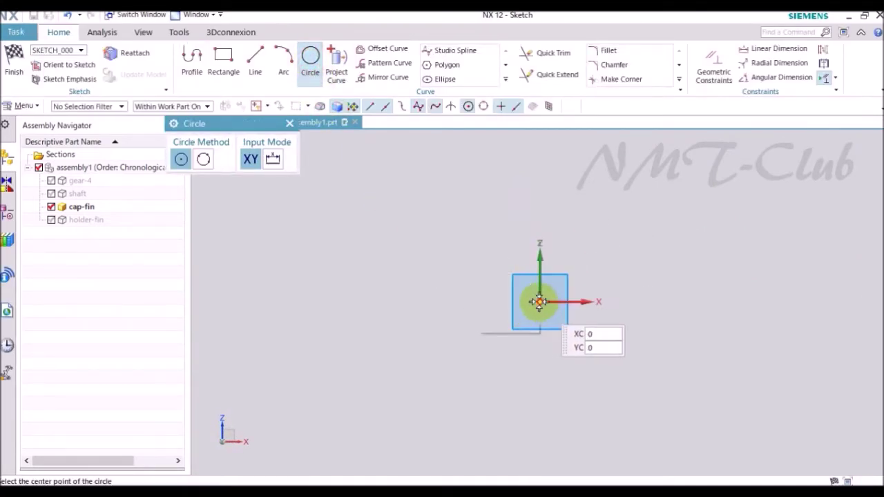
click(540, 302)
text(18.2)
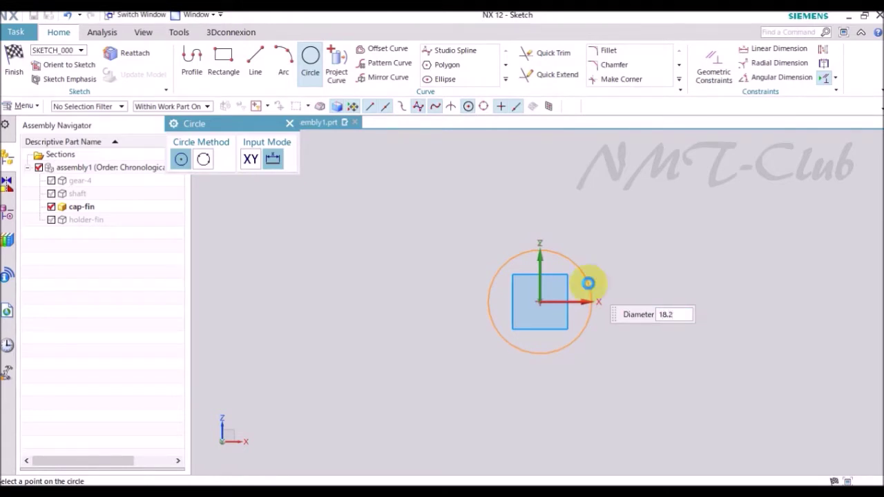
click(522, 470)
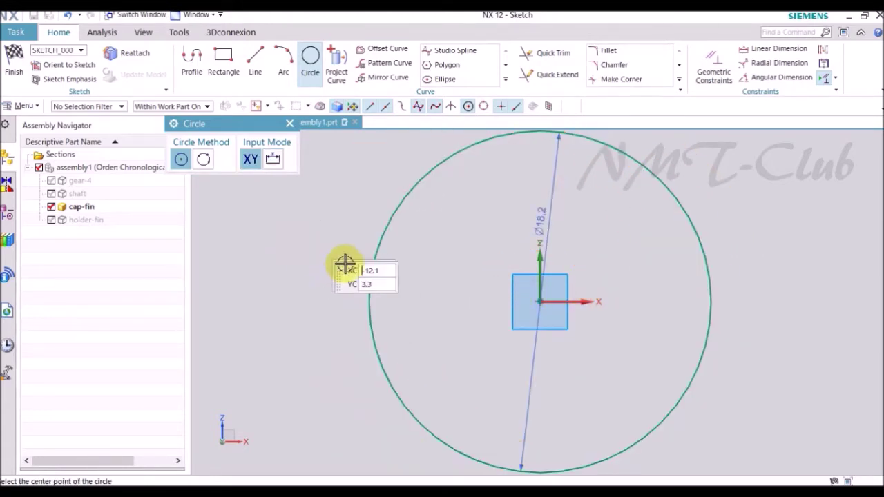
Extrude the circle 2.2 mm into a disc.
right_click(315, 221)
click(344, 195)
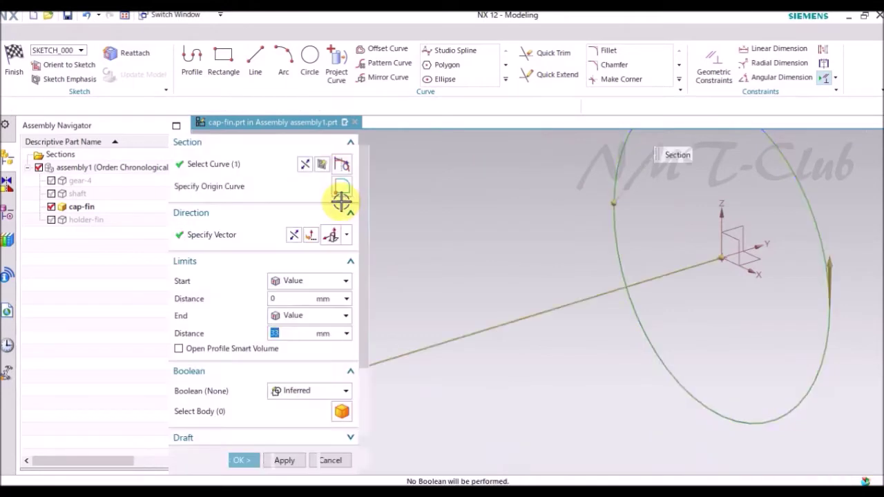
text(2.2)
key(Return)
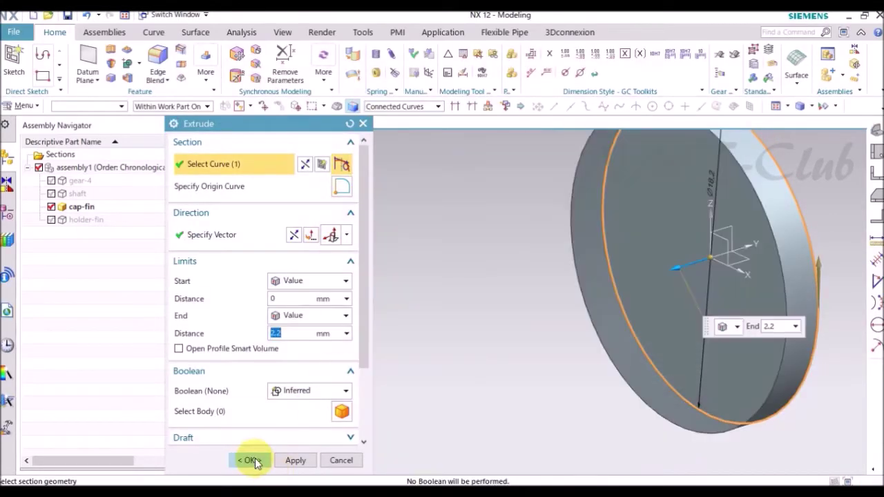
click(251, 460)
scroll(352, 387, down, 2)
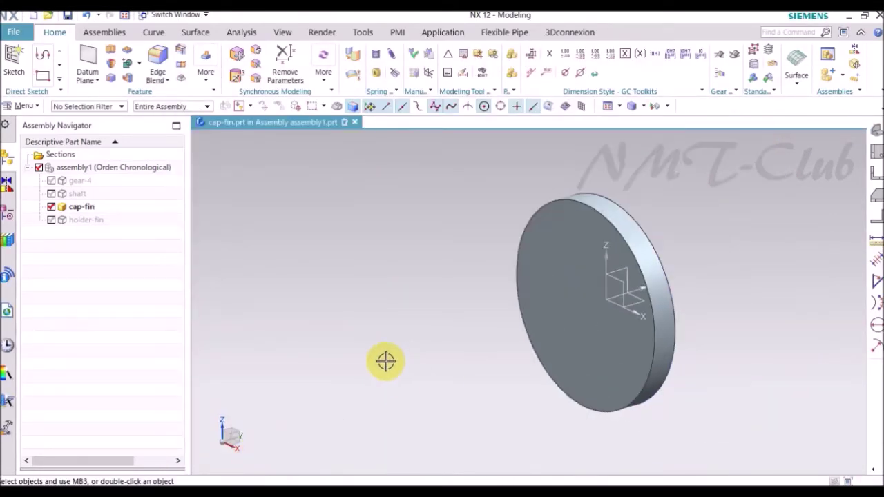
Chamfer the disc's front edge symmetrically by 1.5 mm.
click(182, 51)
click(288, 228)
click(544, 193)
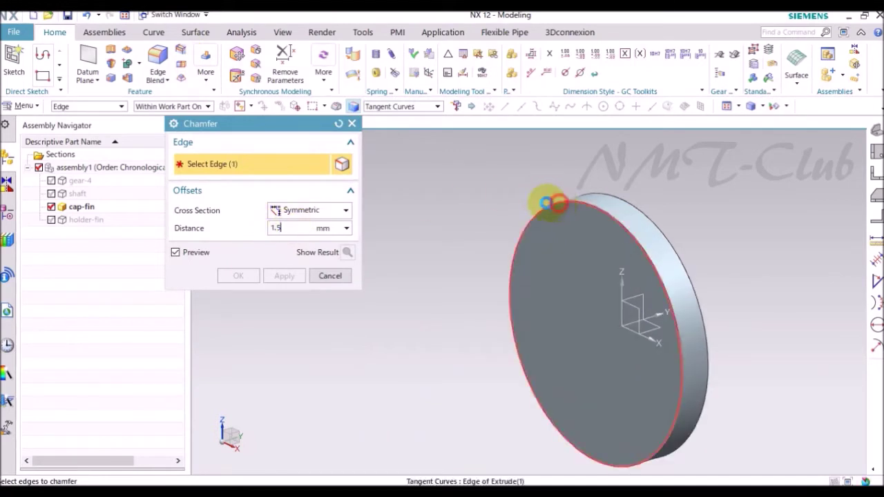
click(238, 276)
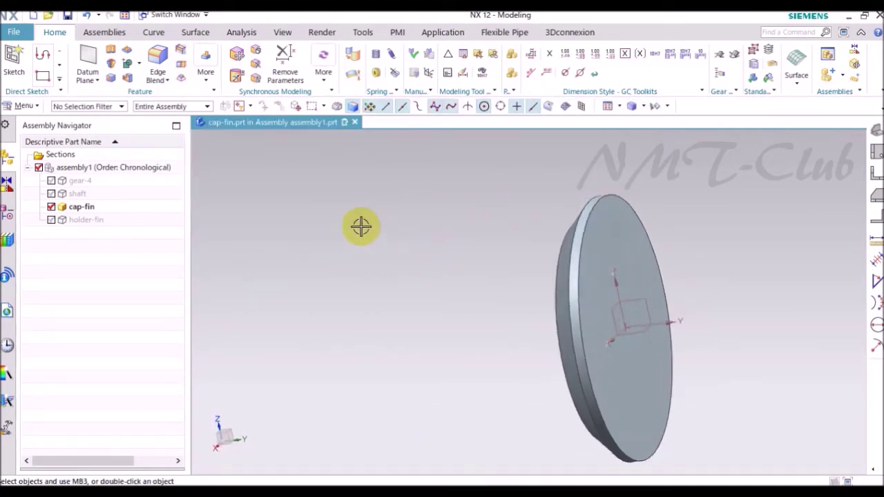
click(128, 78)
click(322, 169)
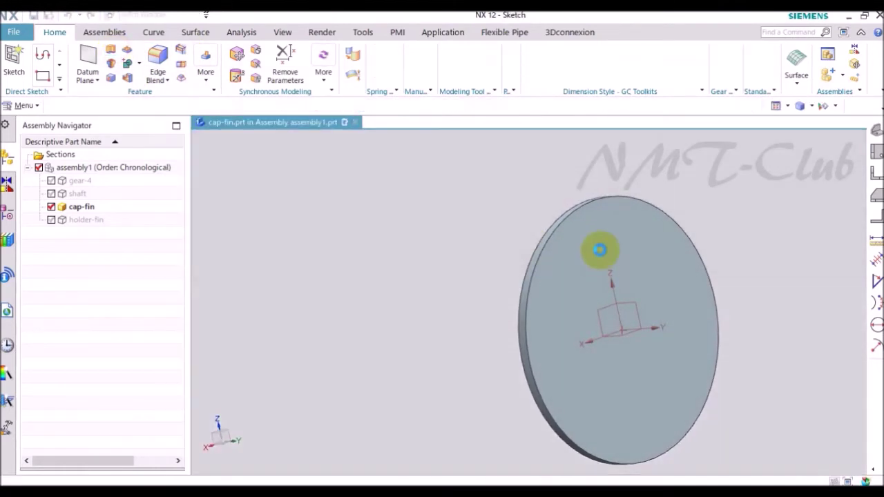
Sketch a smaller dimensioned circle centred on the disc face.
click(609, 274)
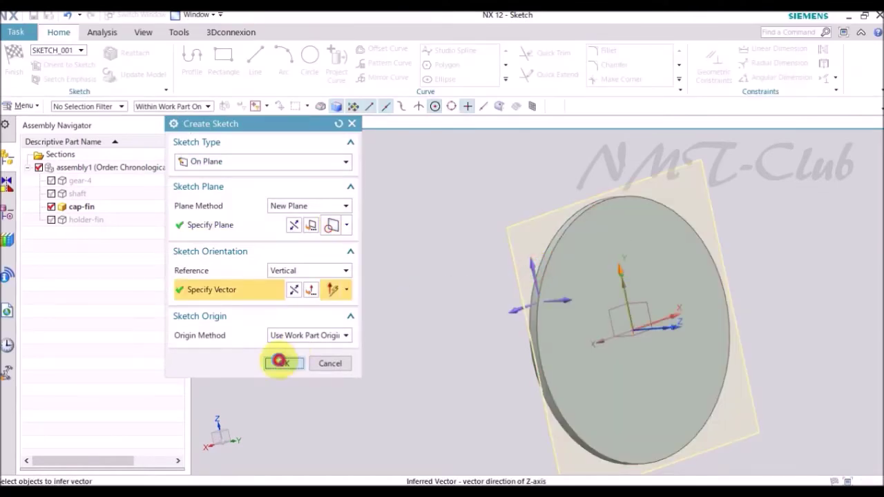
click(283, 363)
click(311, 59)
click(545, 303)
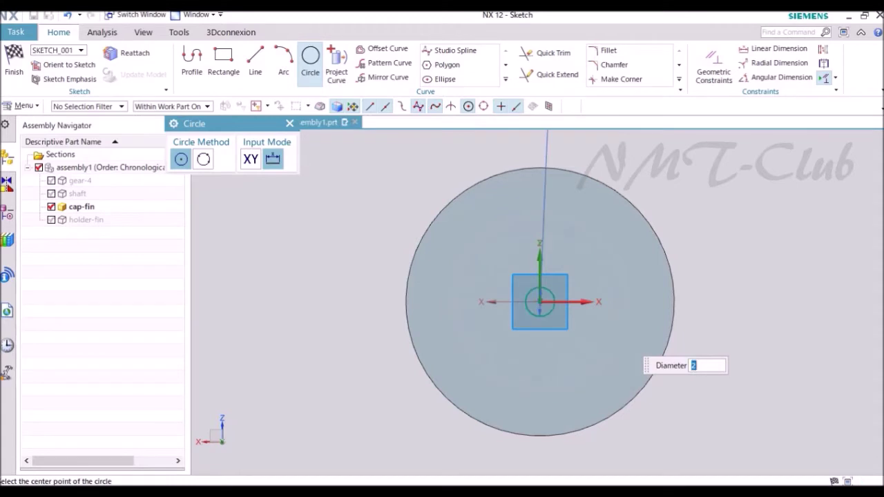
key(Escape)
scroll(467, 368, down, 2)
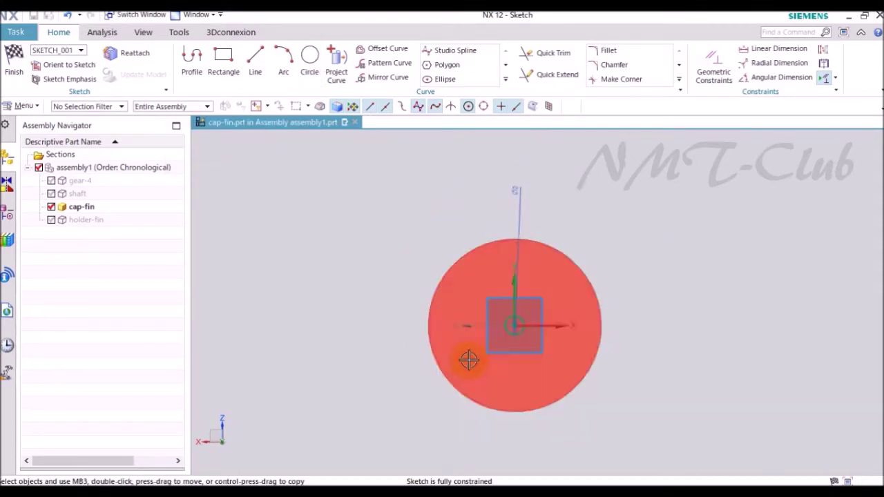
double_click(566, 212)
text(16.2)
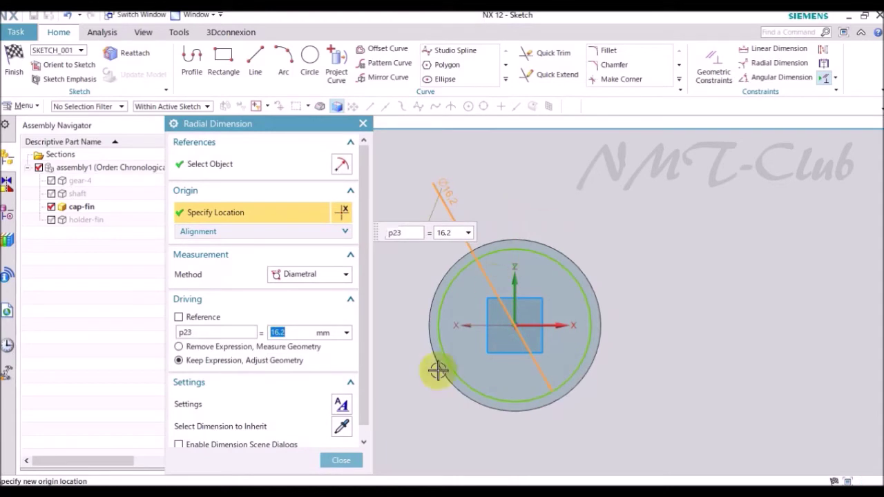
click(342, 460)
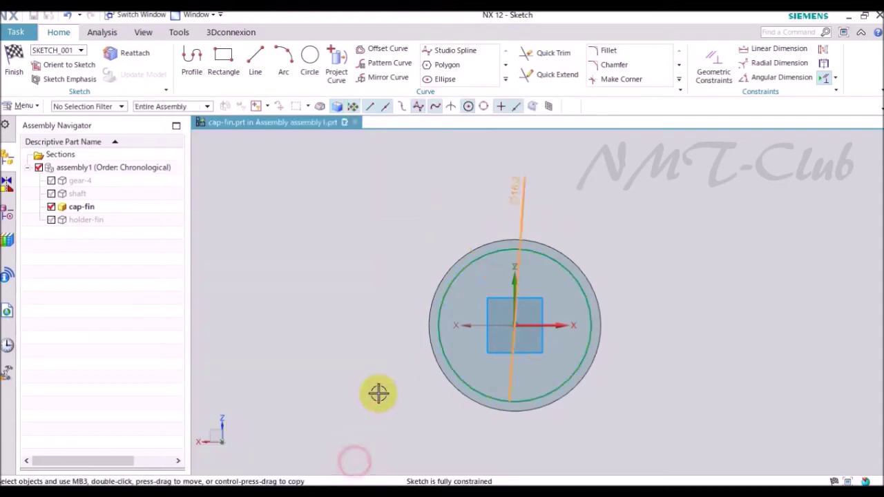
right_click(391, 221)
click(399, 228)
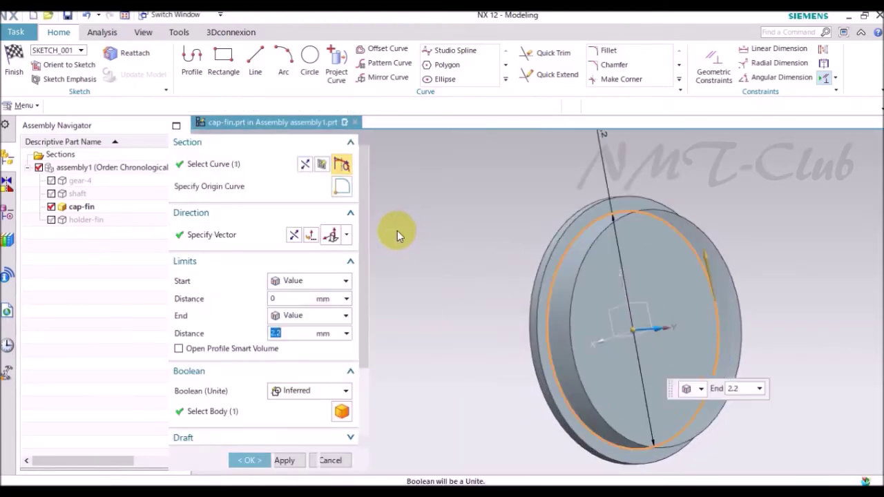
Extrude the circle reversed 0.2 mm with Boolean Subtract to cut the recess.
click(293, 238)
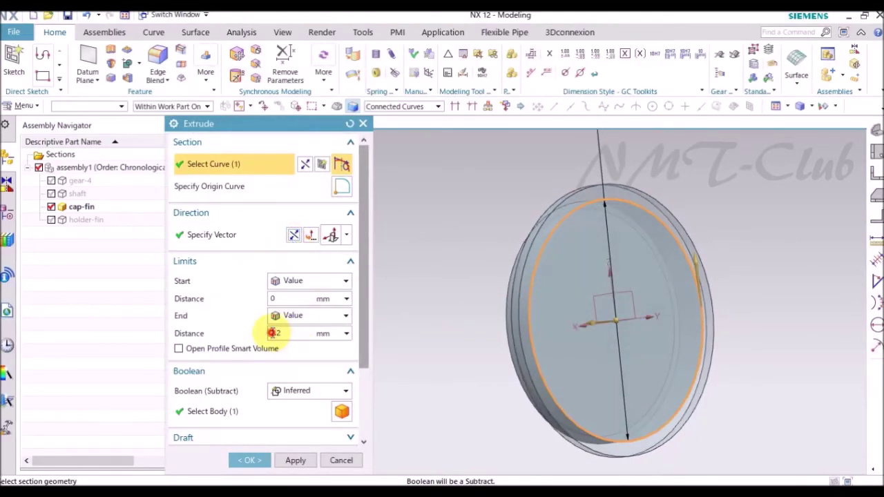
click(275, 333)
key(BackSpace)
text(0)
click(311, 391)
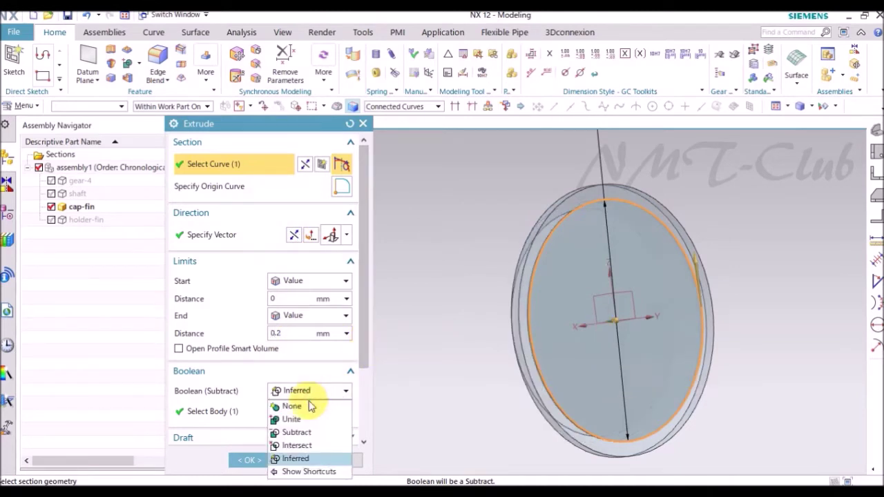
click(297, 433)
click(295, 458)
mouse_move(400, 428)
middle_down()
mouse_move(473, 426)
mouse_move(407, 390)
middle_up()
click(112, 50)
click(306, 164)
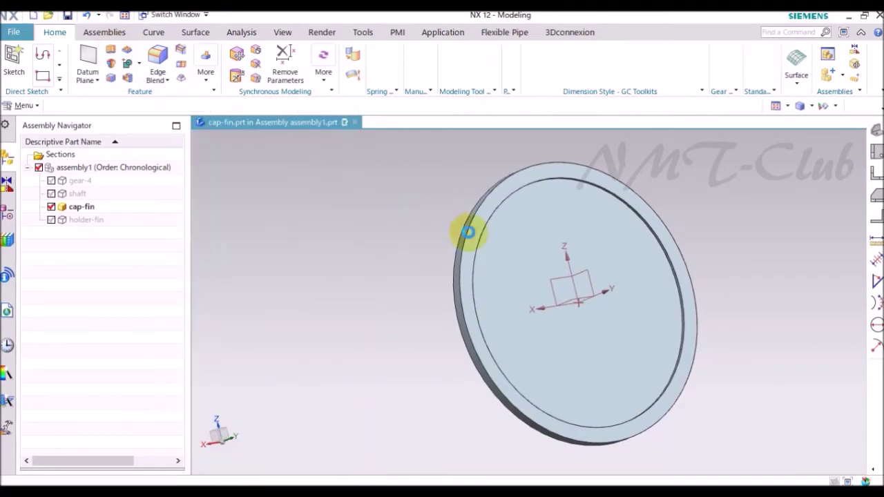
Sketch a Ø4 circle to the right of the origin on the recessed disc face.
click(574, 261)
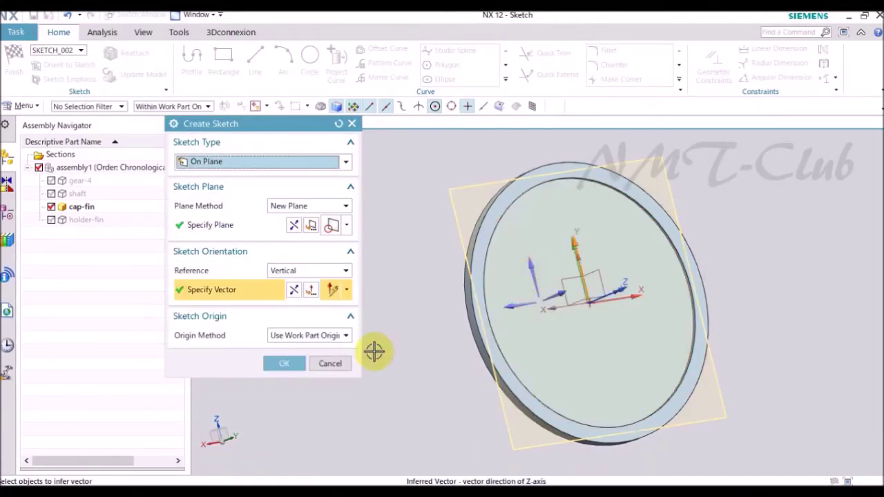
click(284, 364)
click(309, 59)
scroll(545, 298, up, 4)
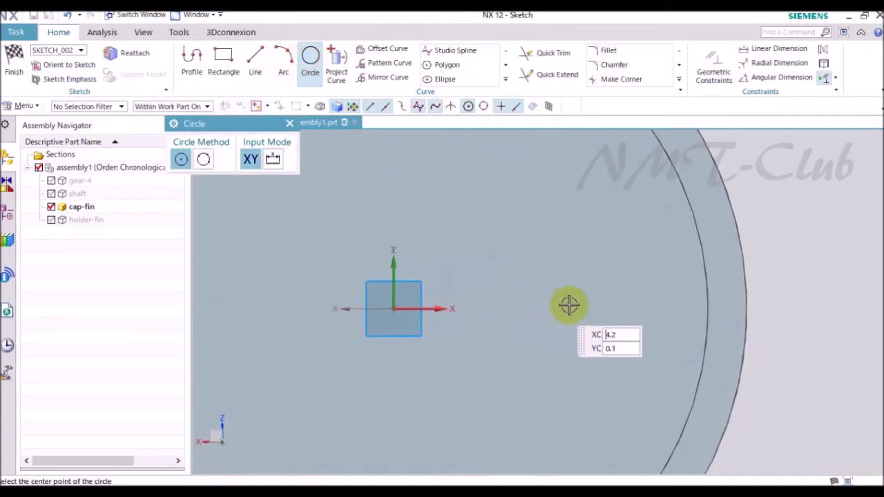
click(579, 305)
text(4)
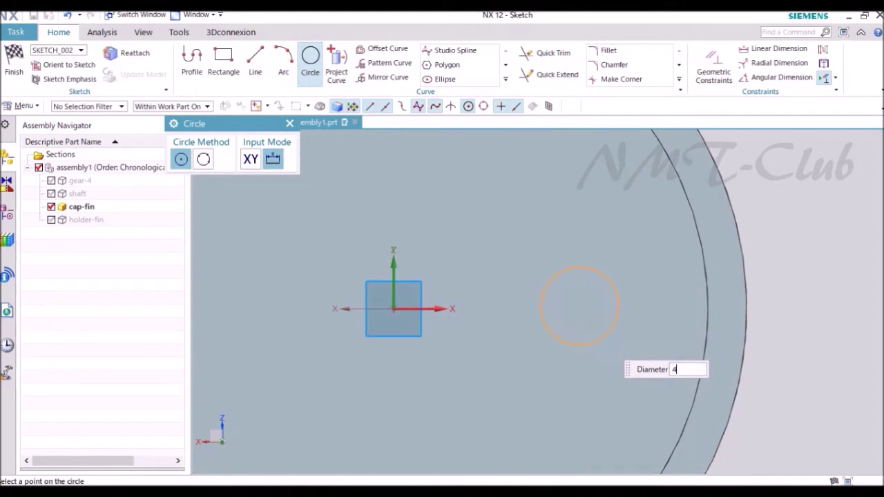
key(Return)
key(Escape)
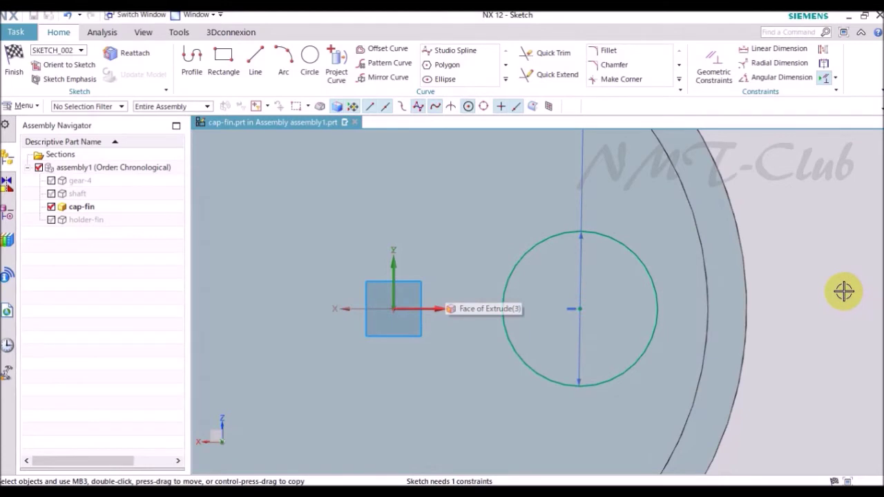
Dimension the circle centre 5.4 mm horizontally from the sketch origin.
key(d)
click(310, 289)
click(297, 319)
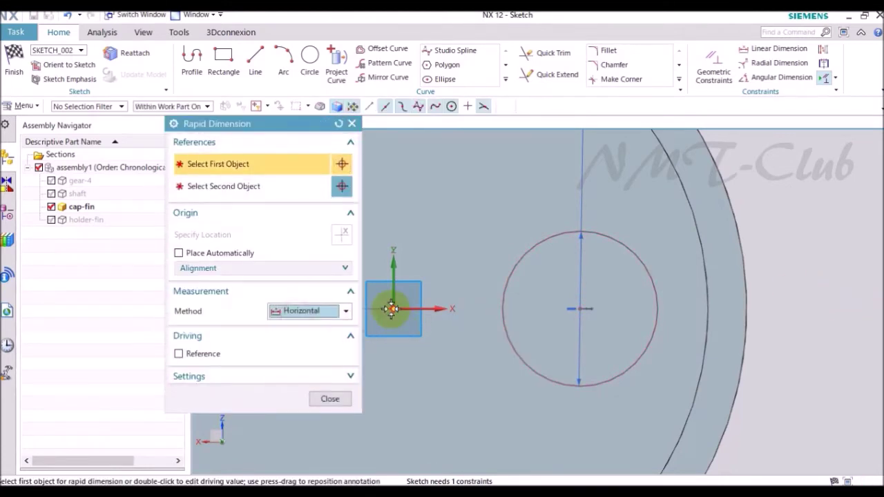
click(393, 308)
click(579, 308)
click(472, 397)
text(5.4)
key(Return)
key(Escape)
Mirror the circle about the vertical axis and finish the sketch.
scroll(395, 316, down, 3)
click(382, 77)
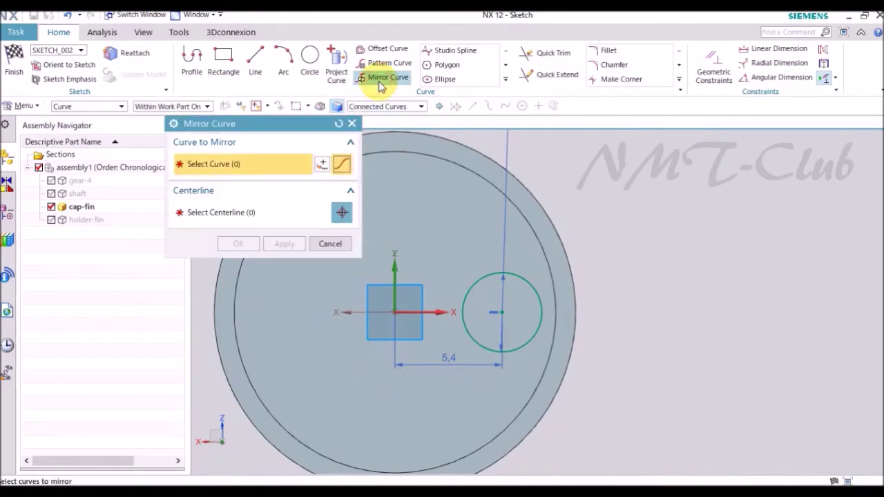
click(463, 305)
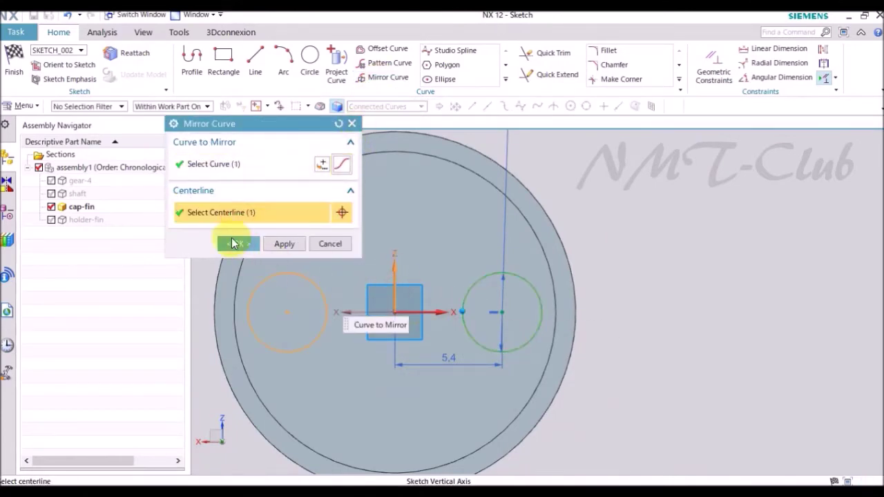
click(236, 245)
right_click(641, 222)
click(660, 223)
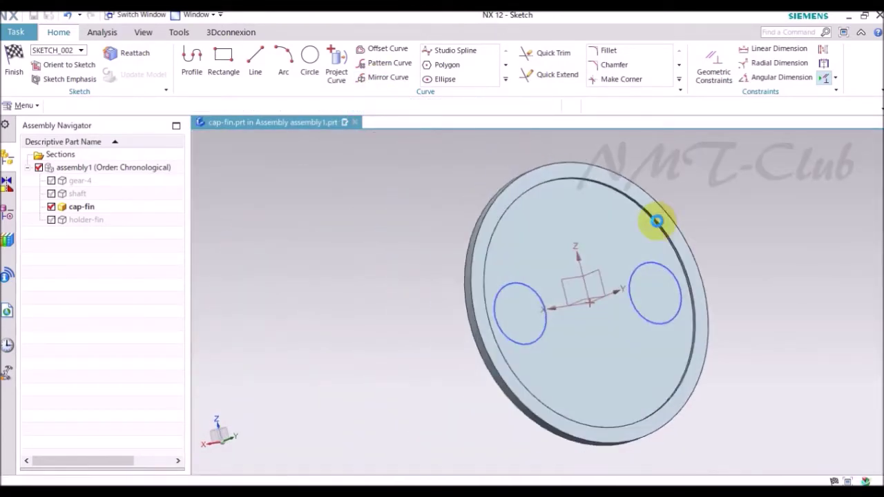
Extrude both circles 6.7 mm, united with the disc.
click(283, 391)
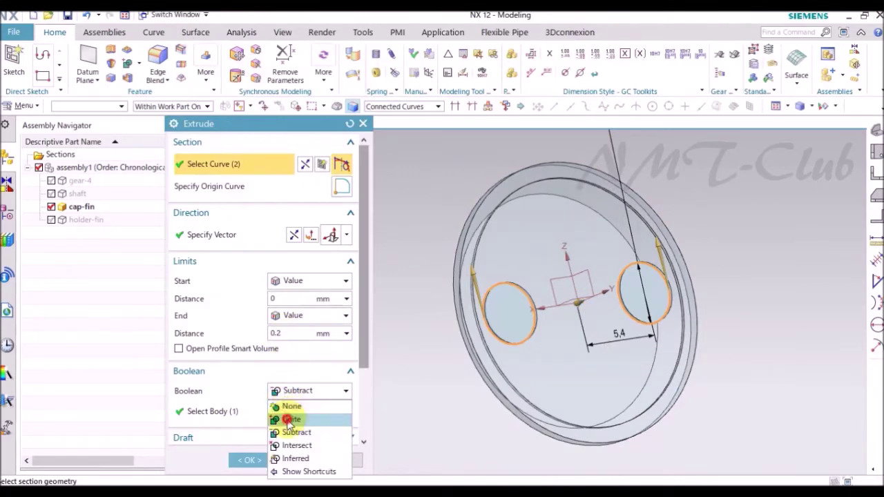
click(293, 419)
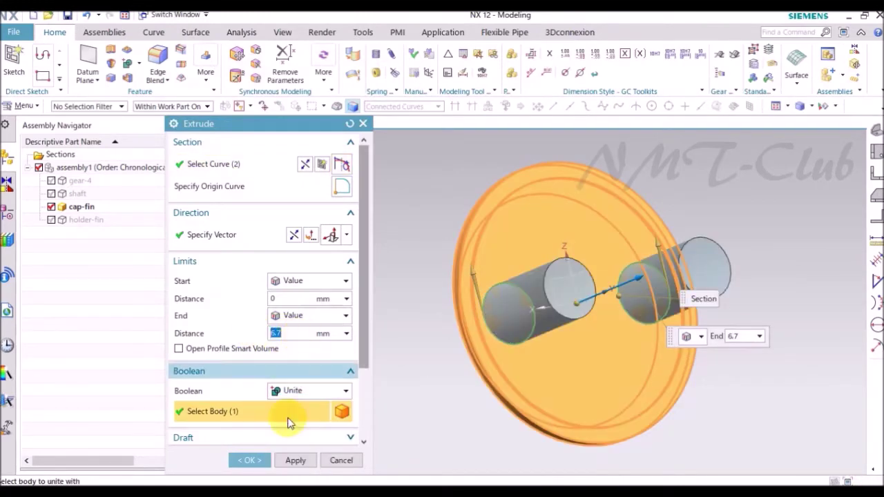
click(249, 461)
click(126, 62)
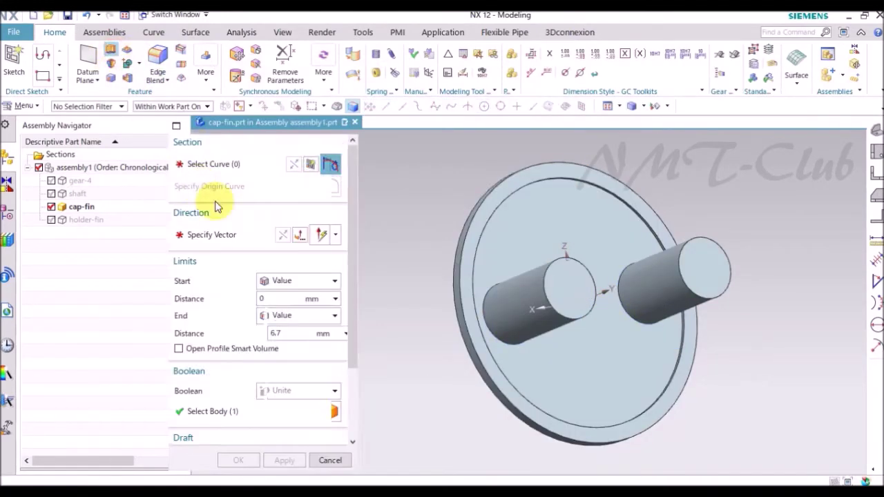
Sketch a 6 mm circle around the right peg on the disc face.
click(328, 164)
click(547, 216)
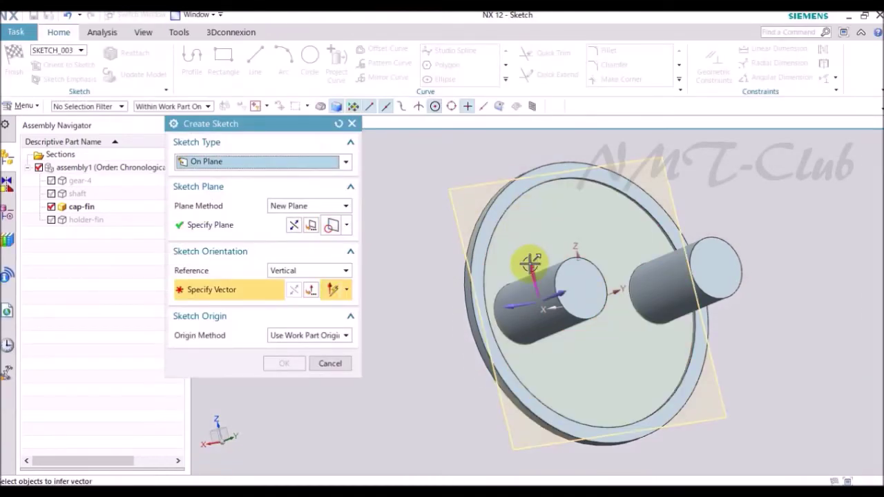
click(284, 363)
click(310, 58)
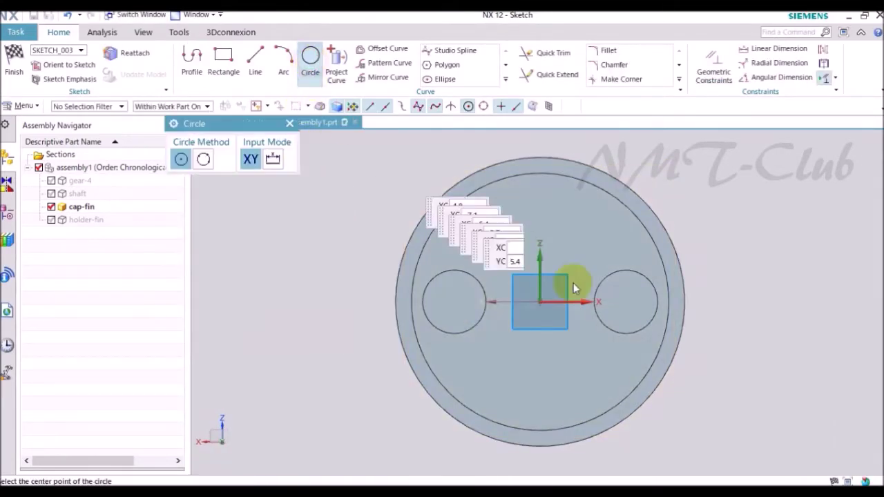
scroll(573, 286, up, 3)
click(684, 320)
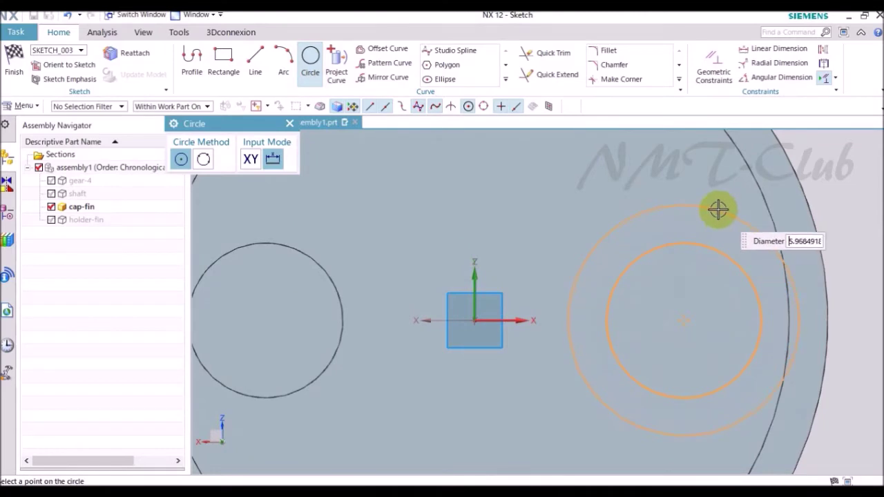
text(6)
key(Return)
Finish the sketch and extrude the ring circles 0.4 mm, united with the body.
scroll(724, 214, down, 3)
scroll(533, 244, up, 2)
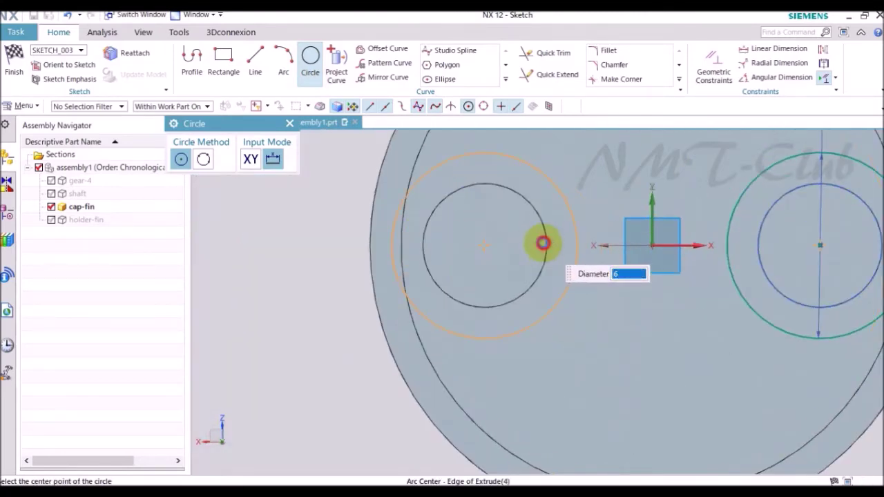
scroll(402, 268, down, 4)
key(Escape)
right_click(280, 211)
click(287, 215)
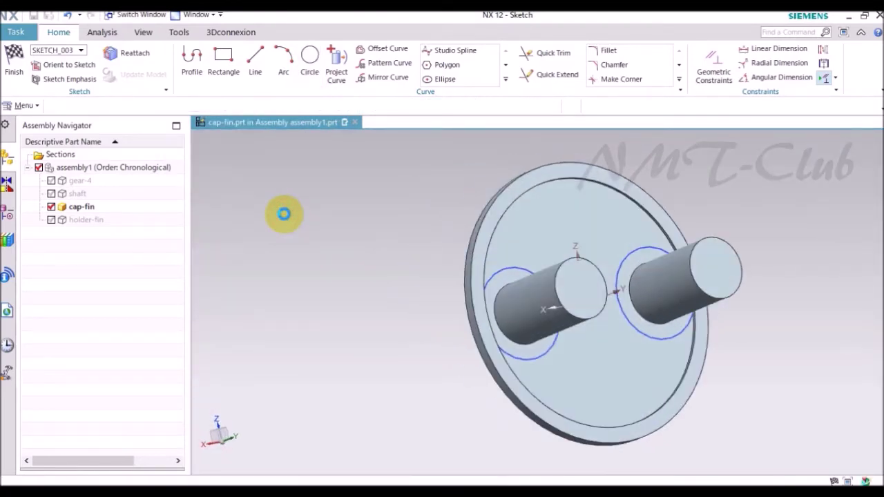
key(x)
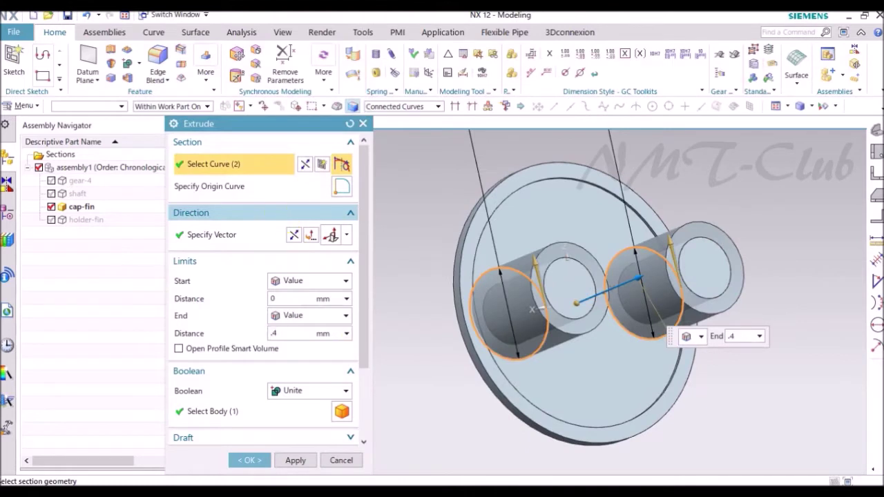
click(249, 460)
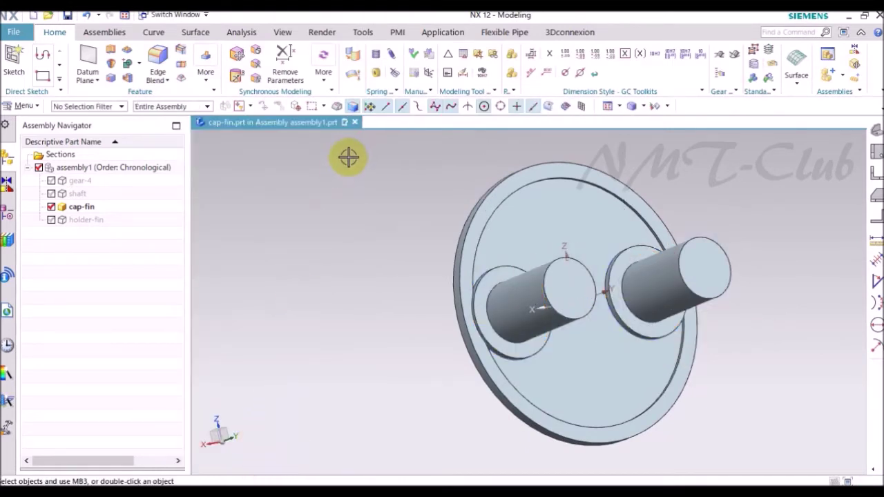
key(F8)
Start an extrusion sketch on the peg top face with a Ø2 circle at the peg's centre.
click(111, 53)
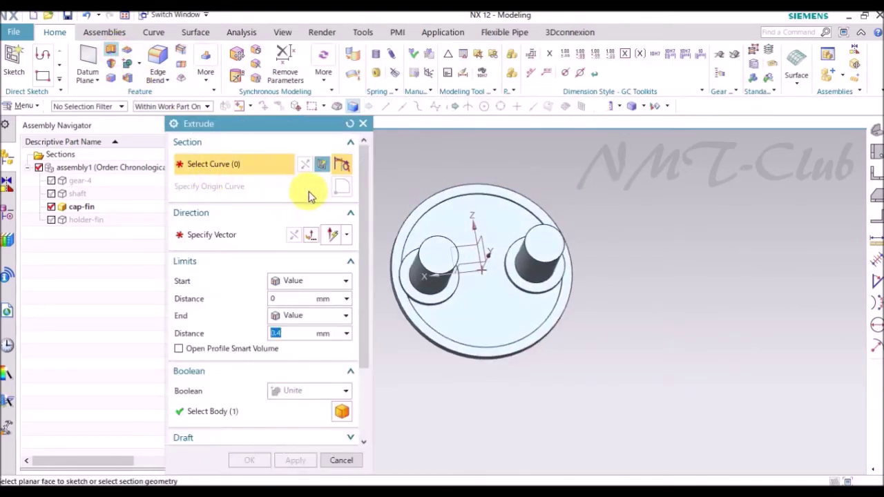
click(341, 164)
click(560, 240)
click(279, 362)
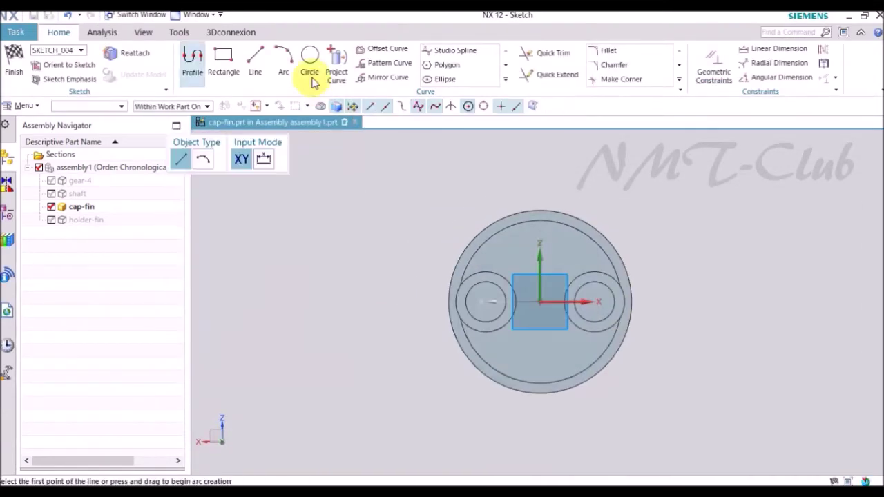
click(310, 57)
scroll(509, 248, up, 5)
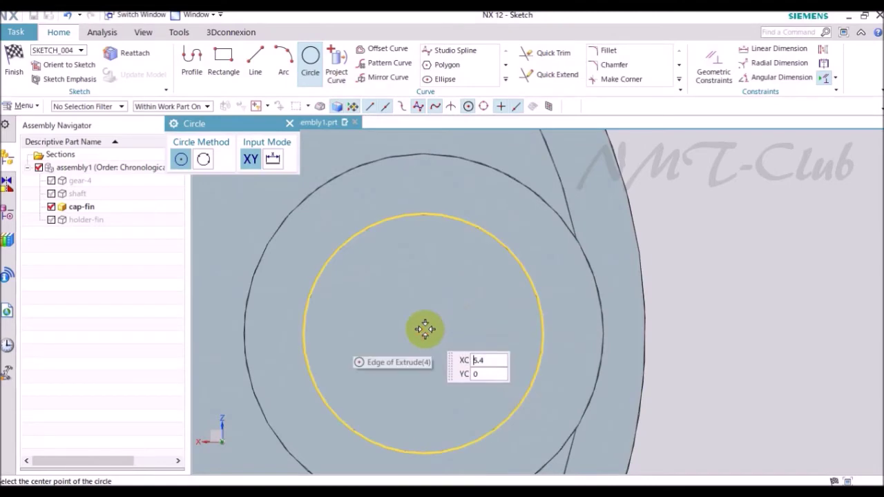
click(423, 333)
text(2)
key(Return)
scroll(515, 256, down, 3)
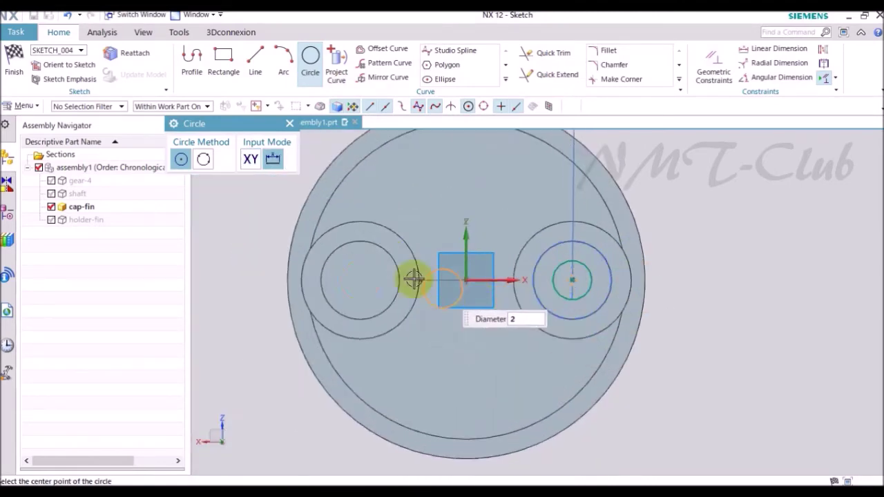
Add a second Ø2 circle on the left peg and finish the sketch.
click(385, 256)
scroll(385, 256, down, 2)
key(Escape)
right_click(560, 223)
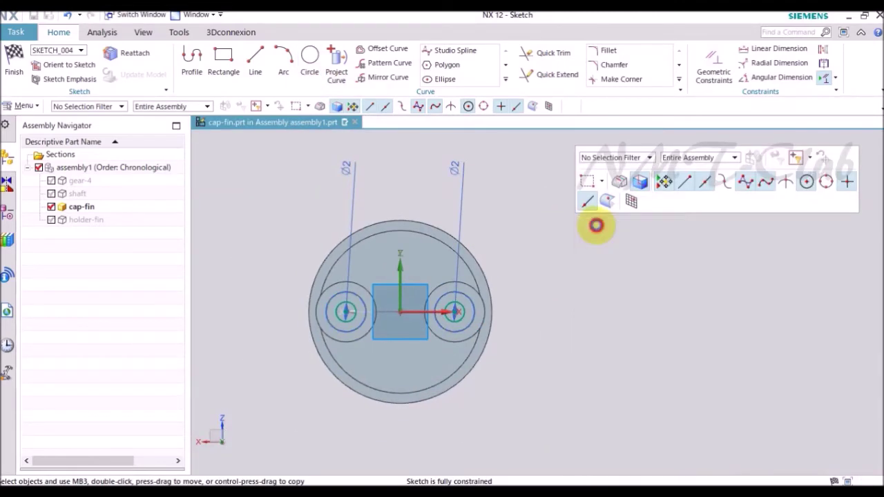
click(592, 225)
Extrude the circles up to the disc face with Subtract, cutting 2 mm holes through both pegs.
click(310, 316)
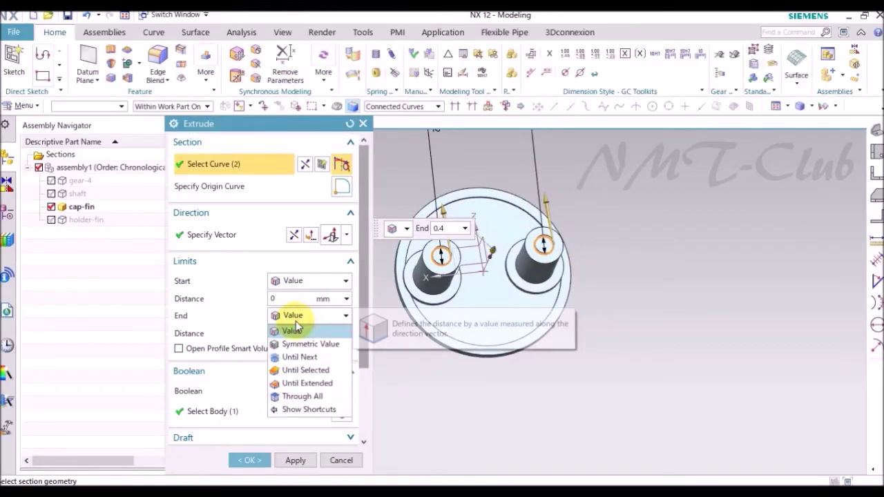
click(297, 330)
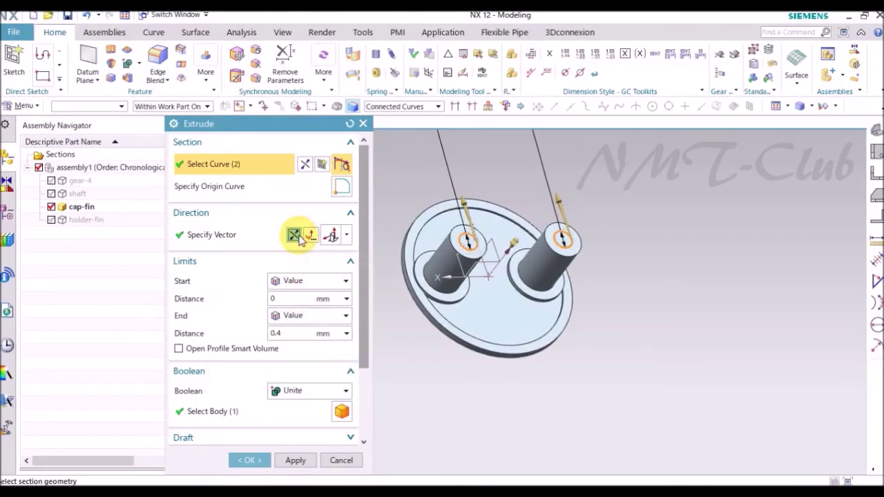
click(307, 316)
click(306, 383)
click(480, 325)
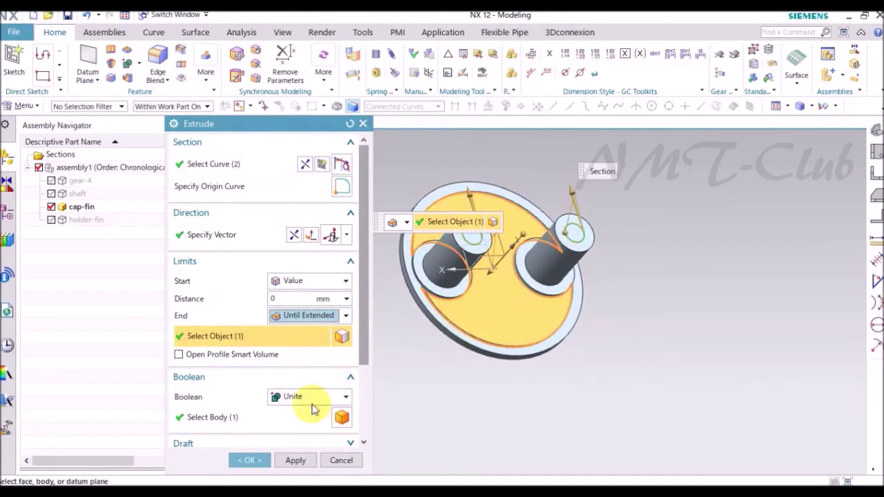
click(311, 396)
click(297, 436)
click(250, 461)
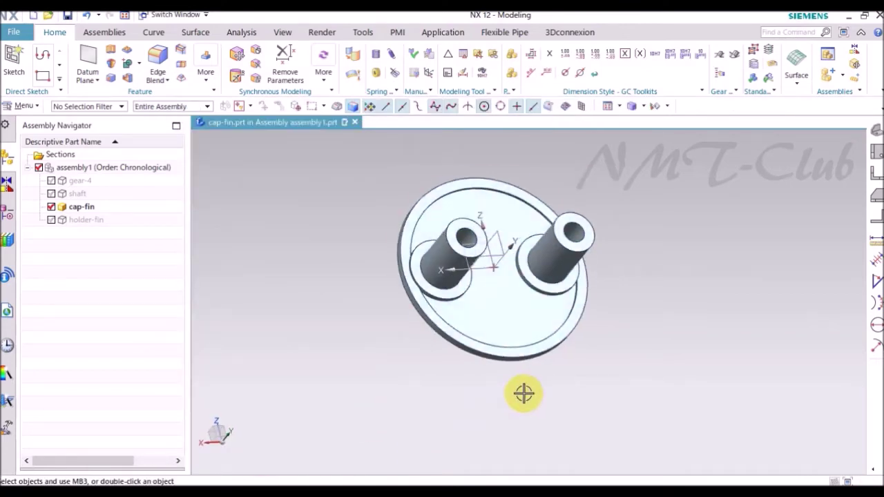
click(156, 63)
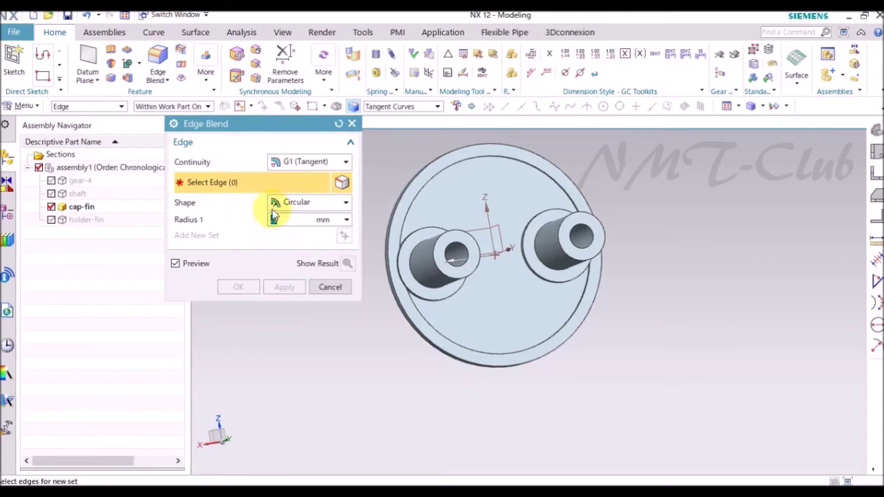
Round the outer peg-end edges with a 0.5 mm edge blend.
middle_drag(387, 256, 474, 276)
scroll(454, 297, up, 2)
click(449, 298)
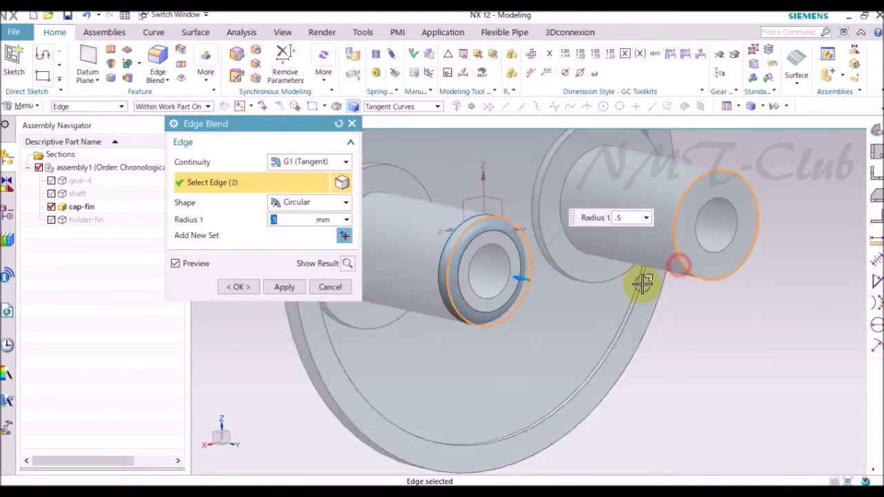
scroll(786, 328, down, 3)
click(237, 287)
mouse_move(422, 316)
middle_down()
mouse_move(461, 375)
mouse_move(454, 391)
mouse_move(408, 342)
middle_up()
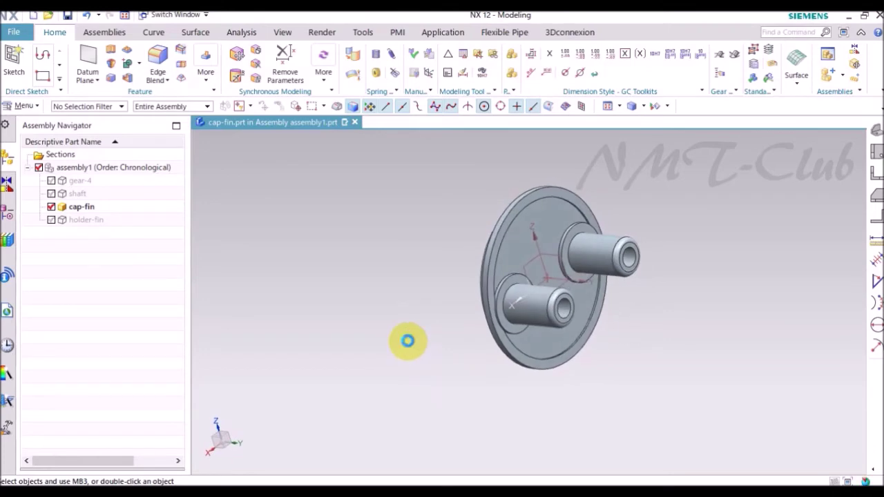
key(ctrl+j)
click(479, 335)
Apply Powder Gray (colour 15) to the cap-fin body.
middle_click(422, 308)
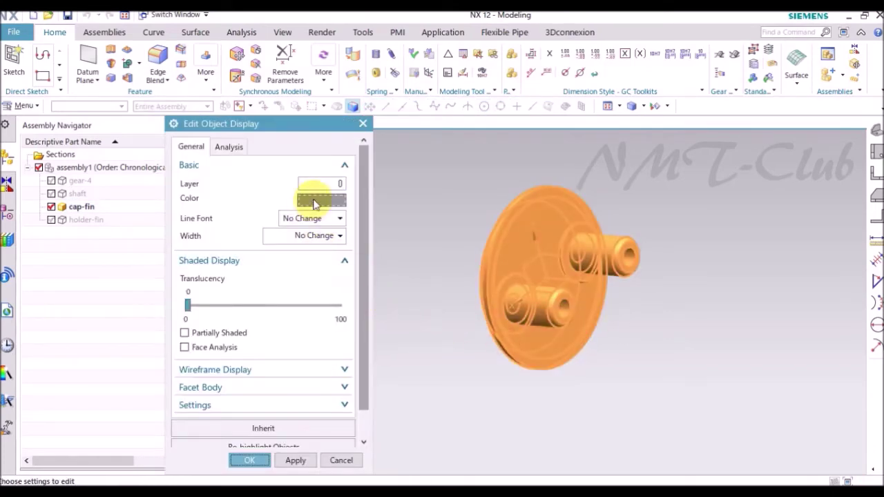
click(314, 202)
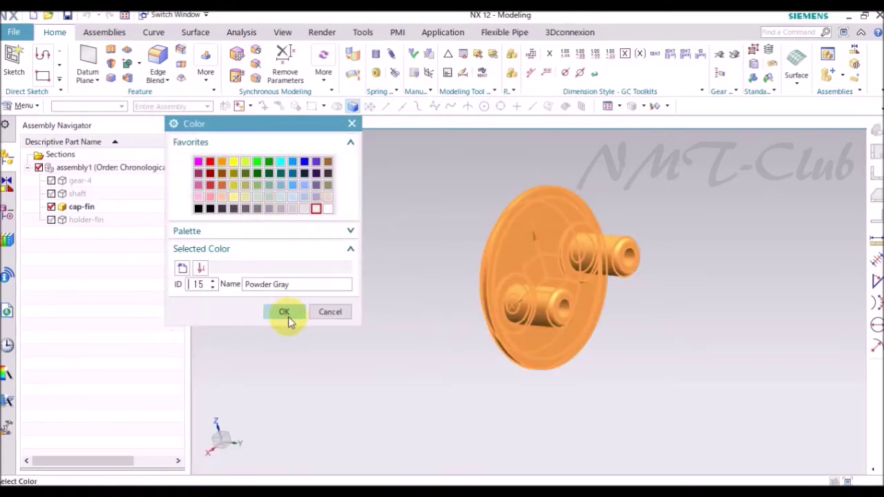
click(286, 312)
click(251, 460)
mouse_move(405, 286)
middle_down()
mouse_move(536, 237)
mouse_move(773, 192)
mouse_move(734, 213)
mouse_move(811, 184)
mouse_move(872, 138)
mouse_move(817, 164)
mouse_move(466, 178)
middle_up()
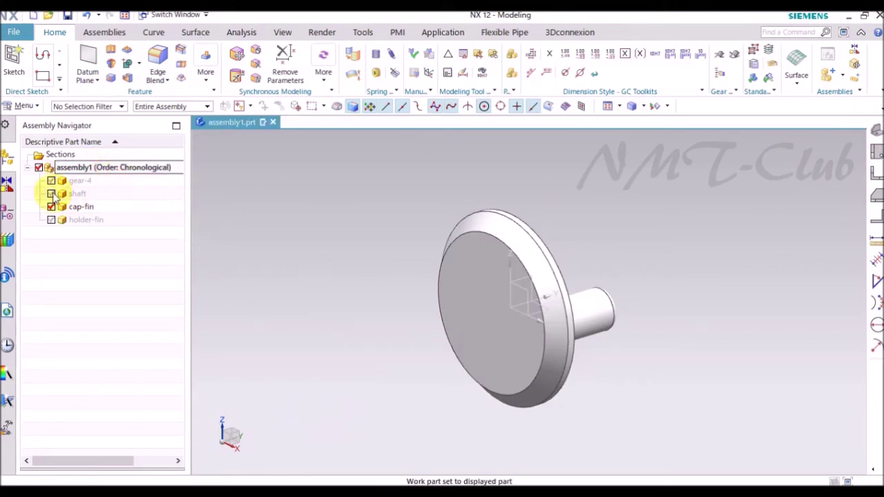
Show the shaft and move the cap-fin -30.8 mm along Y onto the shaft end.
click(51, 194)
scroll(288, 221, down, 2)
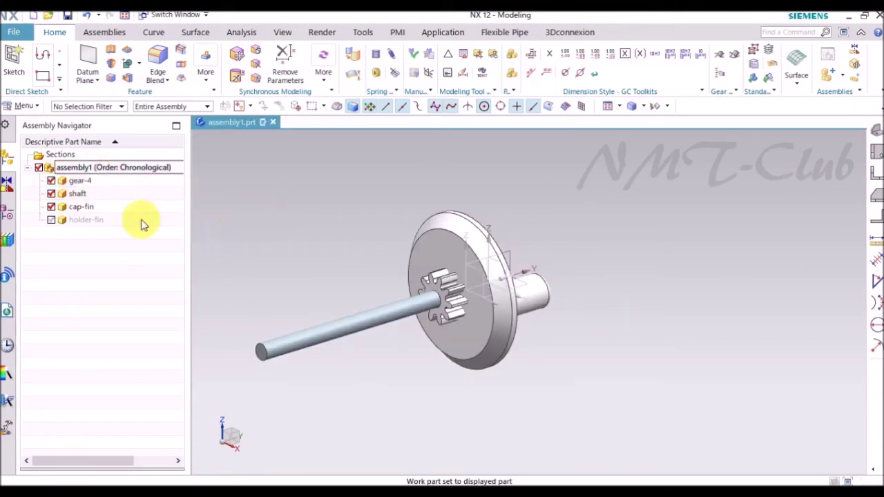
right_click(81, 207)
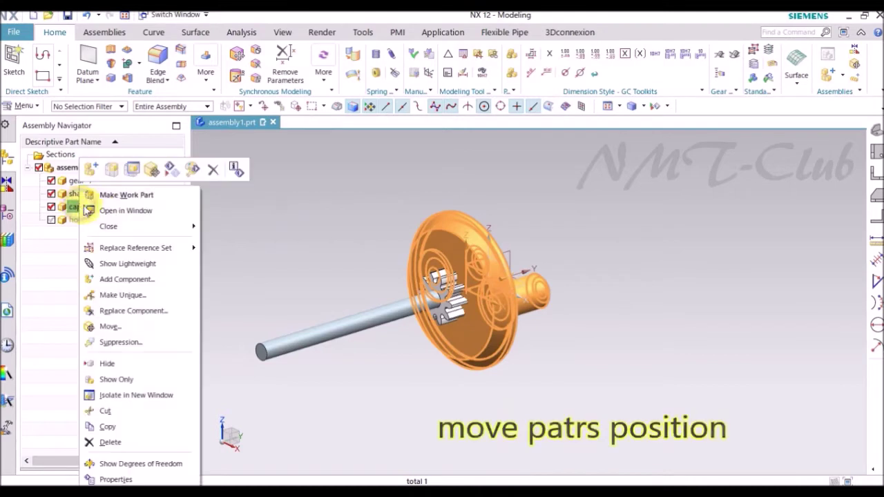
click(163, 173)
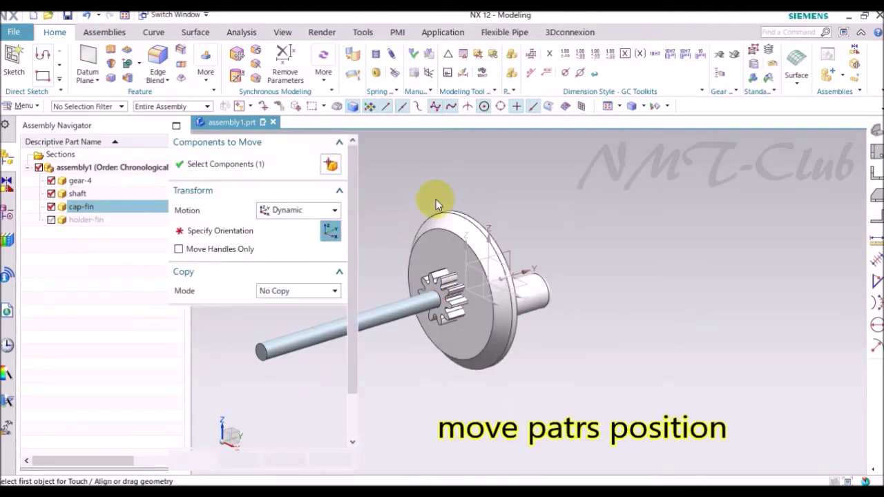
click(555, 268)
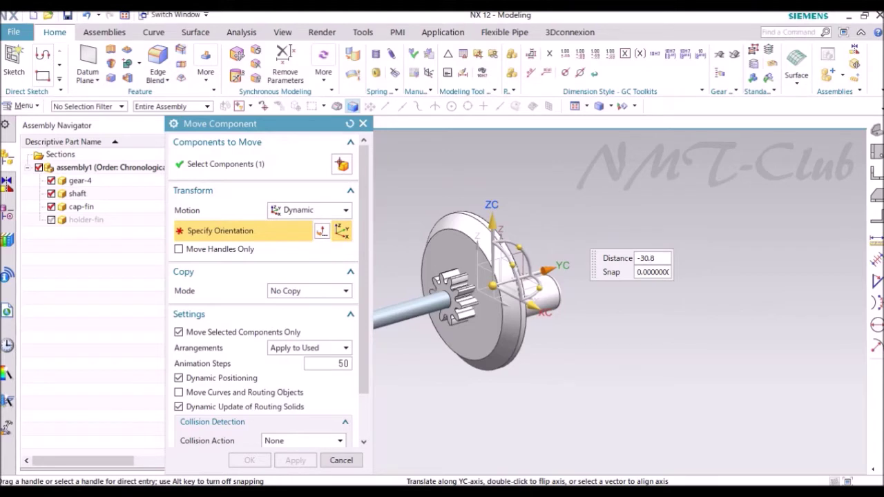
drag(562, 223, 610, 253)
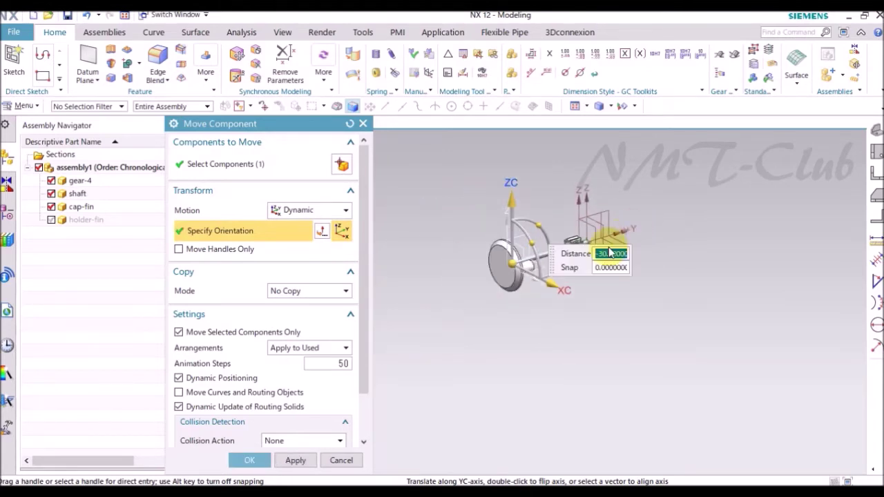
middle_drag(517, 335, 487, 353)
click(253, 459)
Hide the cap-fin and the shaft in the Assembly Navigator.
mouse_move(542, 361)
middle_down()
mouse_move(552, 360)
mouse_move(387, 333)
mouse_move(843, 174)
middle_up()
middle_drag(876, 135, 562, 201)
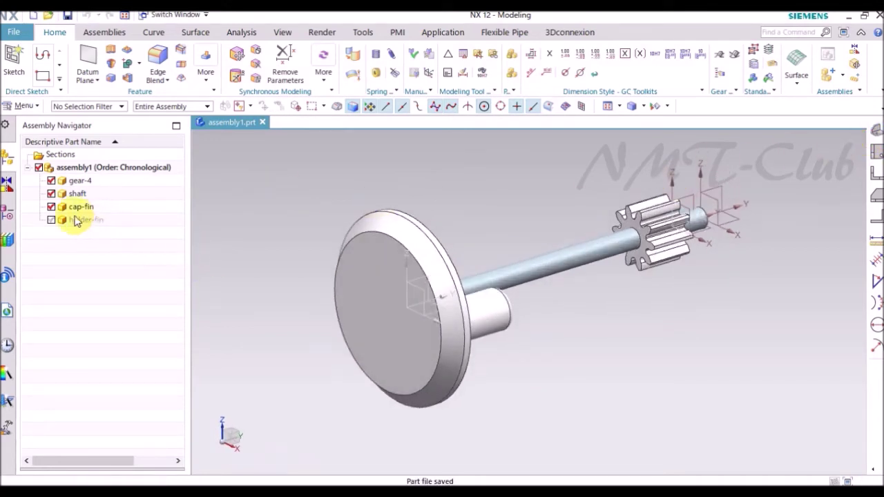
click(51, 206)
click(51, 193)
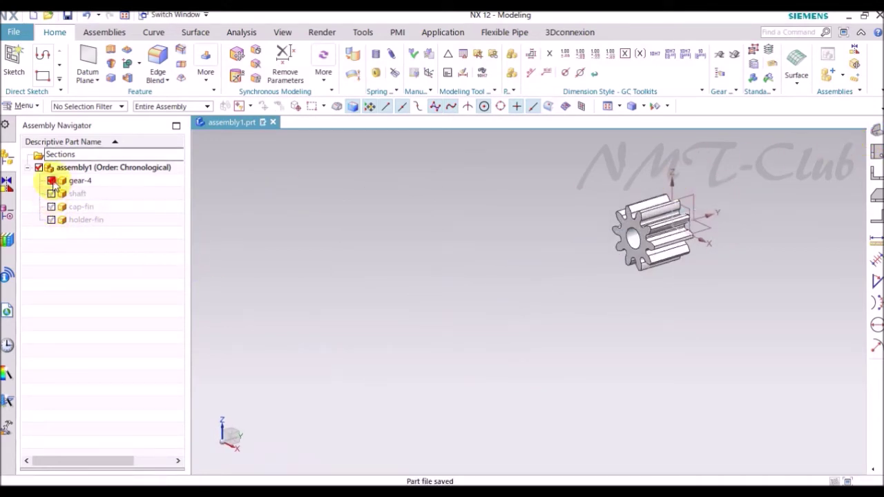
Hide gear-4, make holder-fin the work part, and start an extrusion sketch on the XZ plane.
click(51, 180)
click(51, 220)
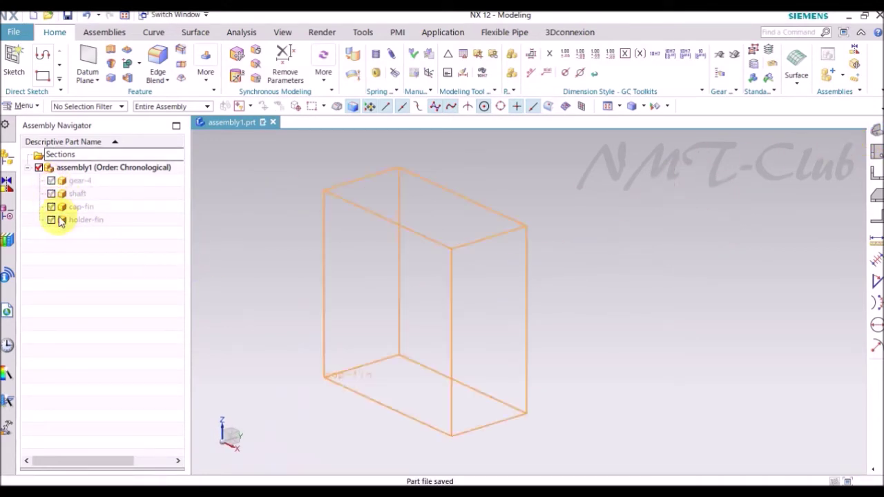
double_click(94, 222)
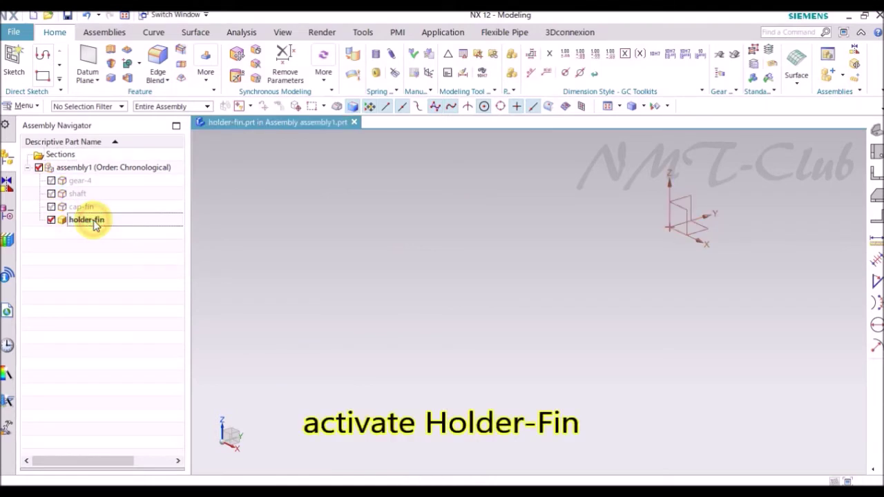
click(108, 47)
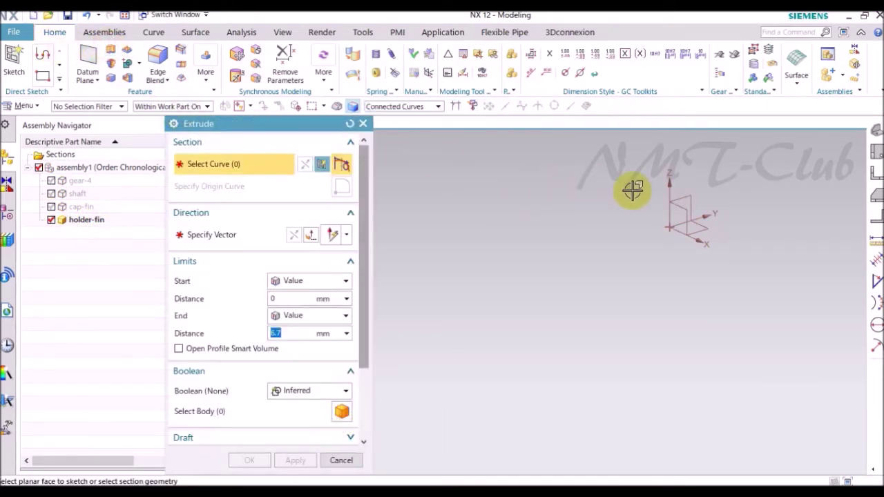
click(614, 214)
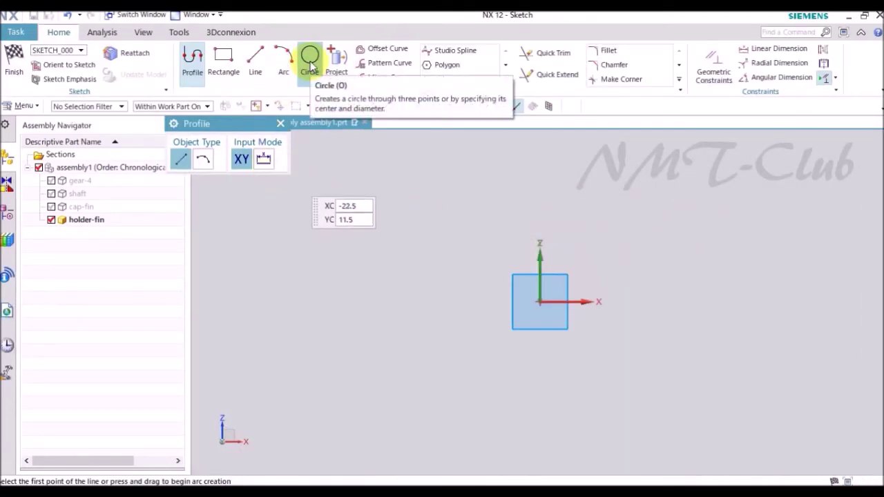
Draw two circles, one right and one left of the sketch origin.
click(311, 65)
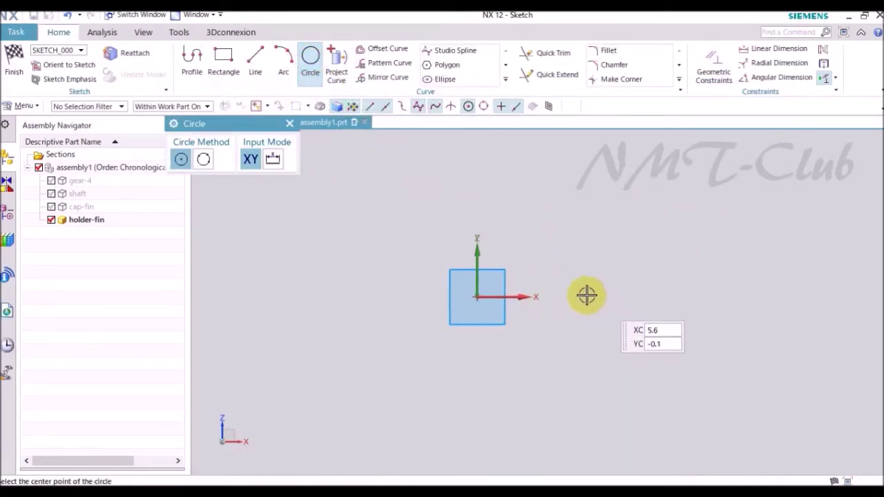
click(557, 276)
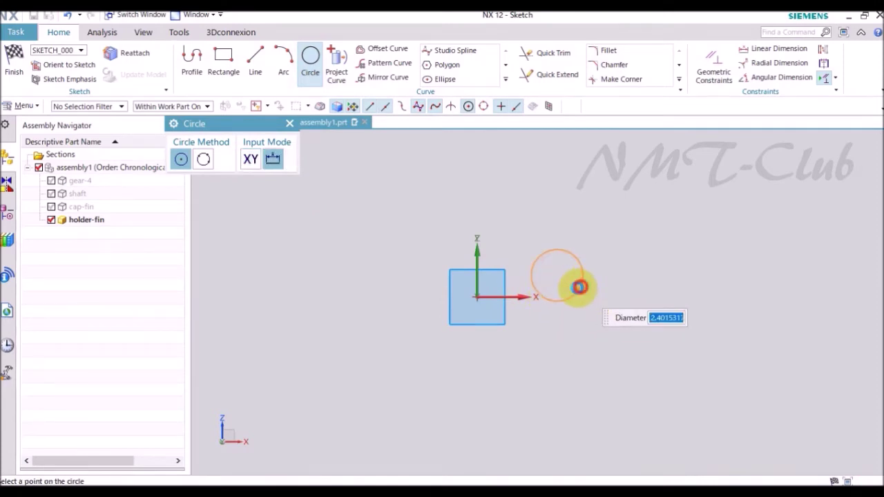
click(581, 286)
click(410, 276)
click(434, 286)
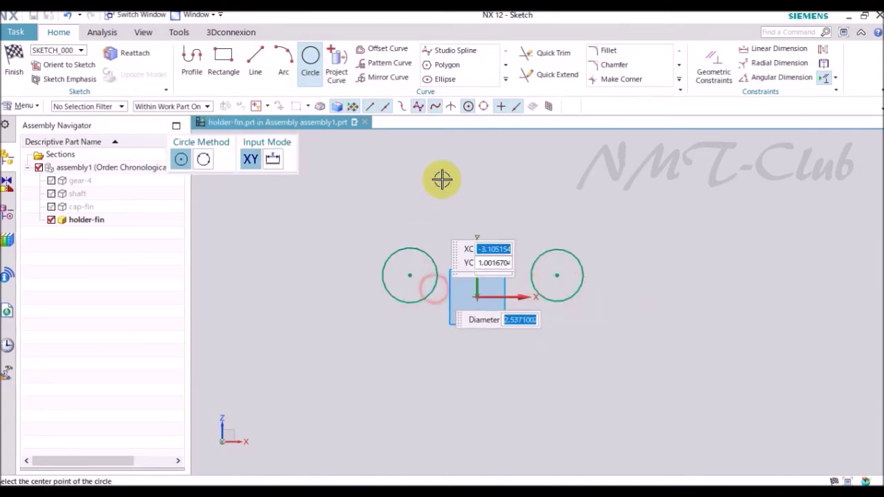
key(Escape)
Constrain the two circles to be equal in size.
key(c)
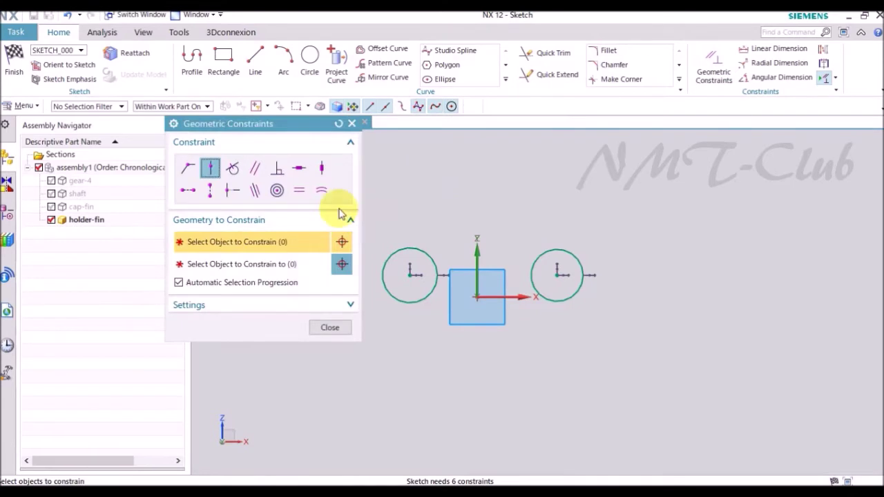
click(552, 255)
click(420, 257)
click(329, 328)
Draw top and bottom lines joining the two circles.
click(256, 62)
click(411, 245)
click(556, 247)
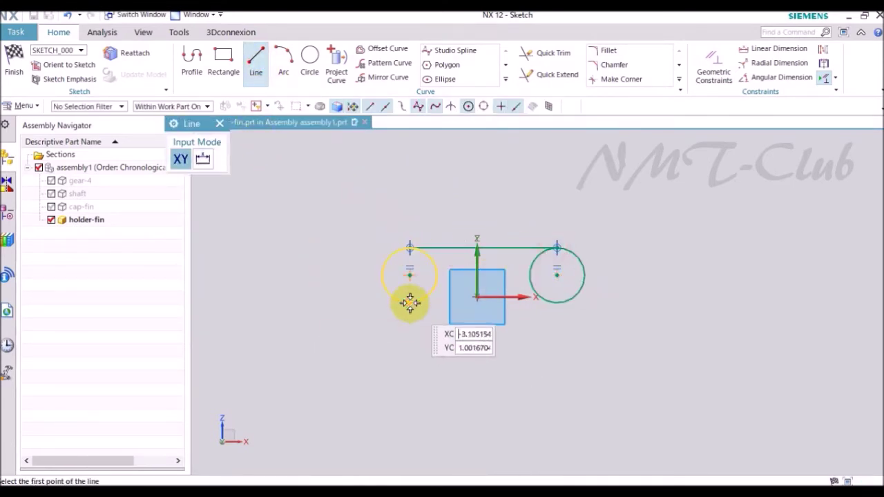
click(410, 303)
click(556, 302)
key(Escape)
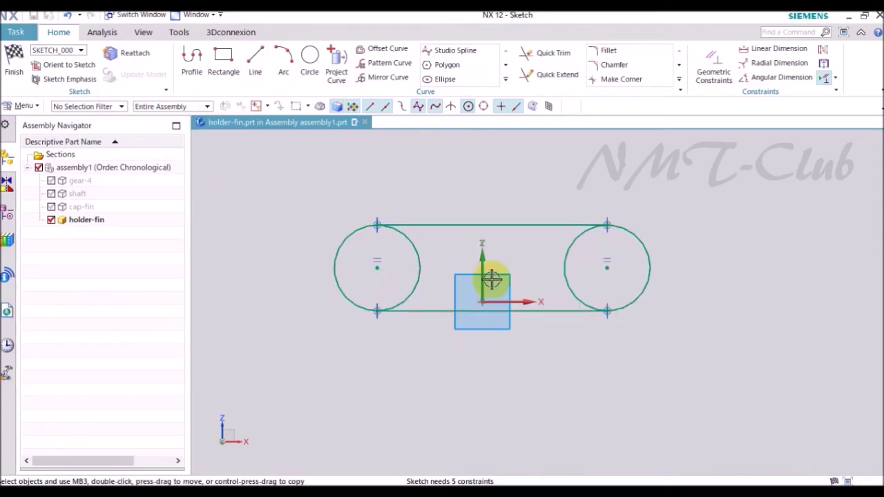
Quick Trim away the inner arcs of both circles.
key(t)
click(421, 275)
click(330, 244)
Add Point on Curve, Midpoint and Horizontal constraints to centre and level the slot.
key(c)
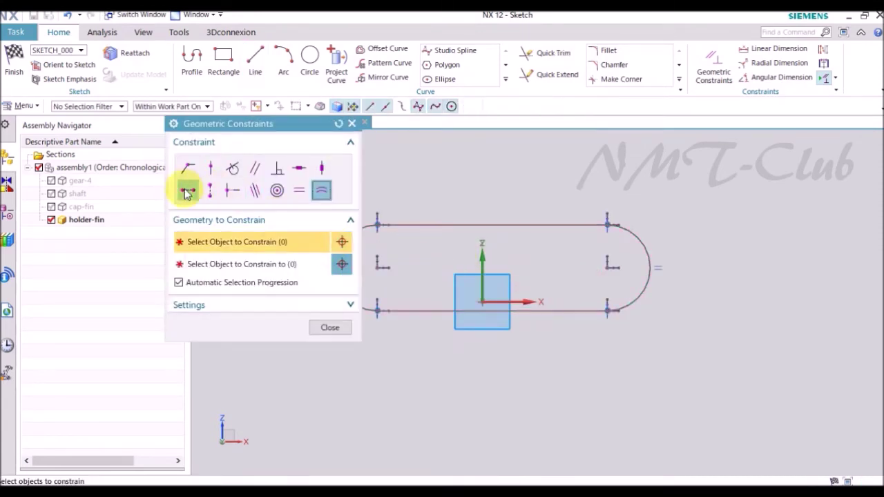
click(383, 268)
click(478, 303)
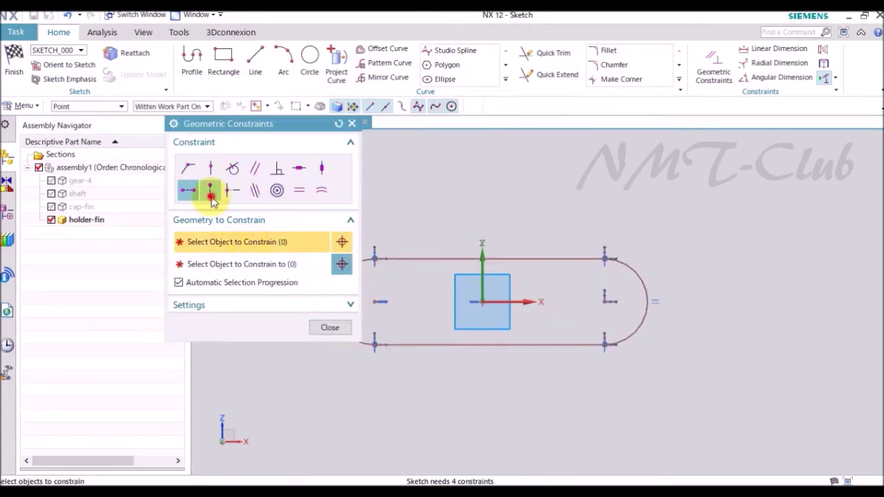
click(484, 259)
click(480, 301)
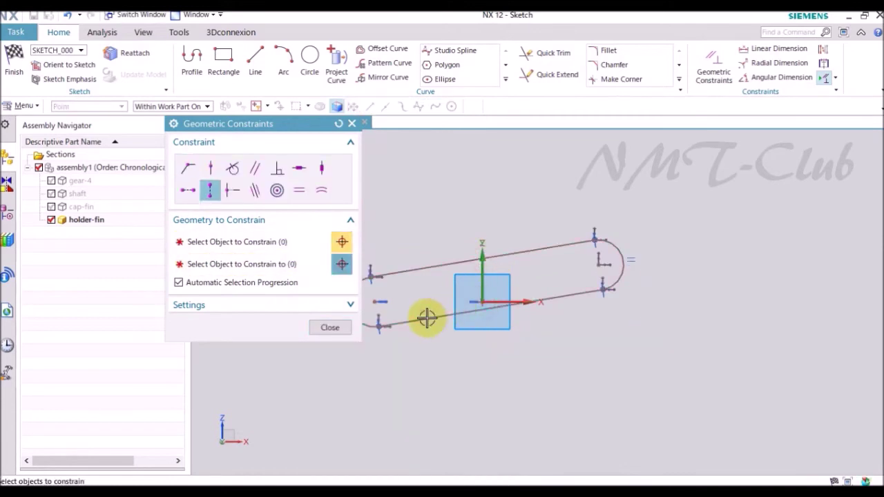
click(299, 168)
click(530, 258)
click(330, 312)
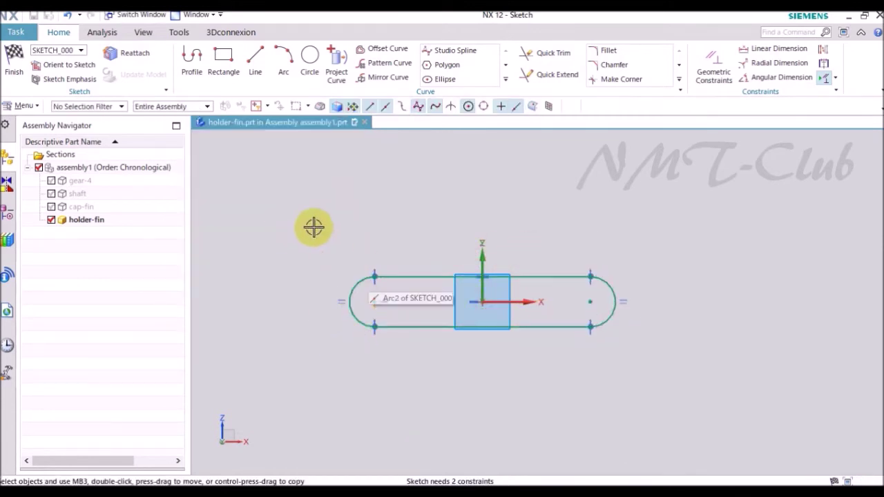
Dimension the slot sketch to 18.2 overall width and 7.4 height.
key(d)
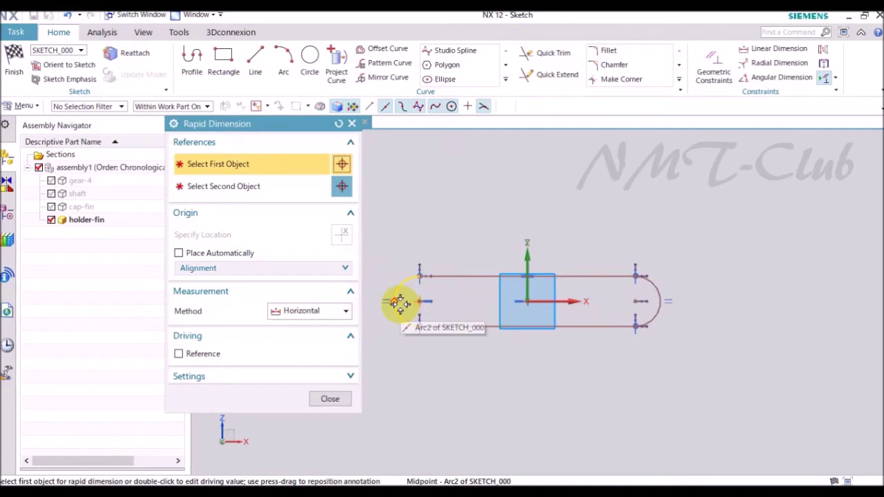
click(400, 302)
click(671, 304)
click(567, 277)
click(311, 311)
click(295, 353)
click(559, 277)
click(601, 326)
click(699, 302)
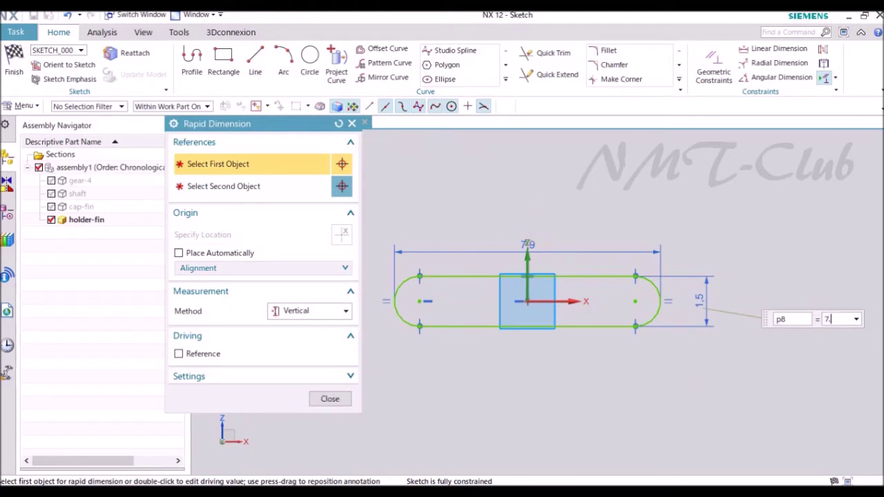
text(4)
key(Return)
double_click(525, 245)
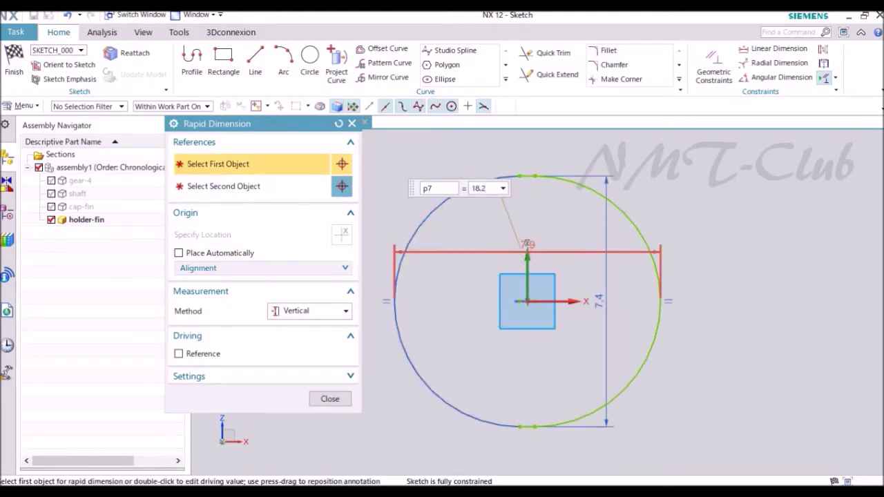
key(Return)
click(339, 398)
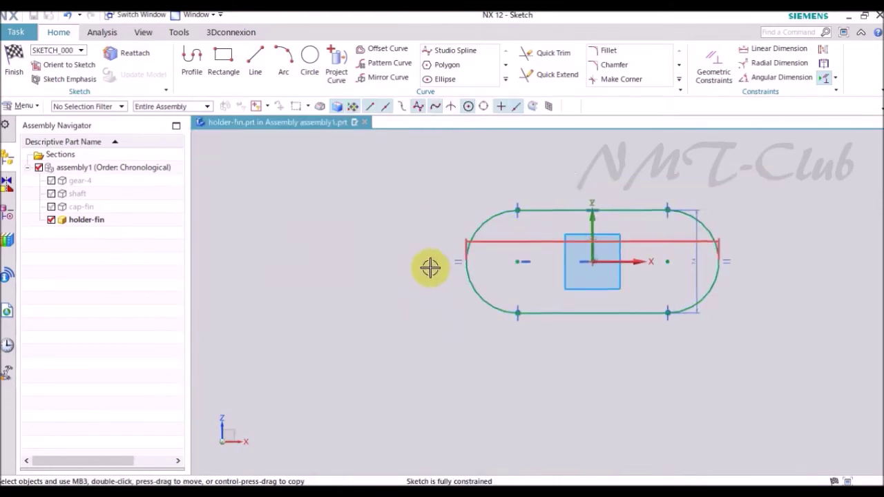
Finish the sketch and extrude the slot 2.4 mm into a solid plate.
key(ctrl+q)
key(x)
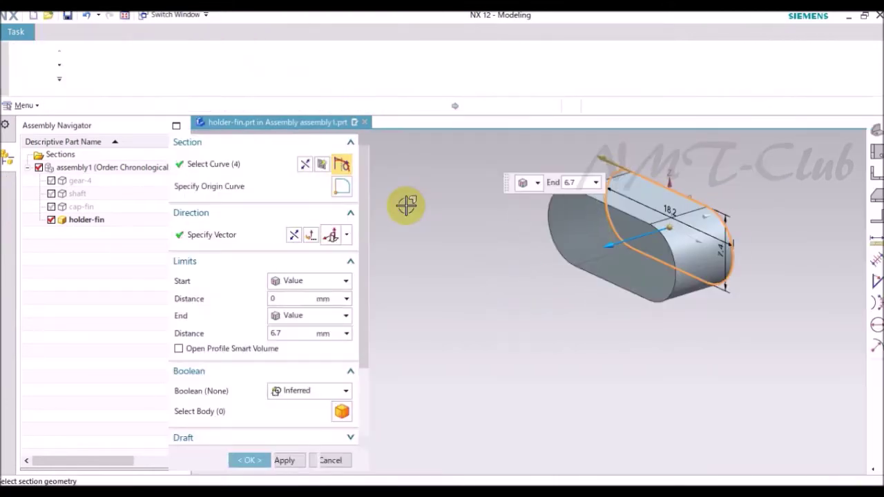
double_click(293, 333)
text(2.4)
key(Return)
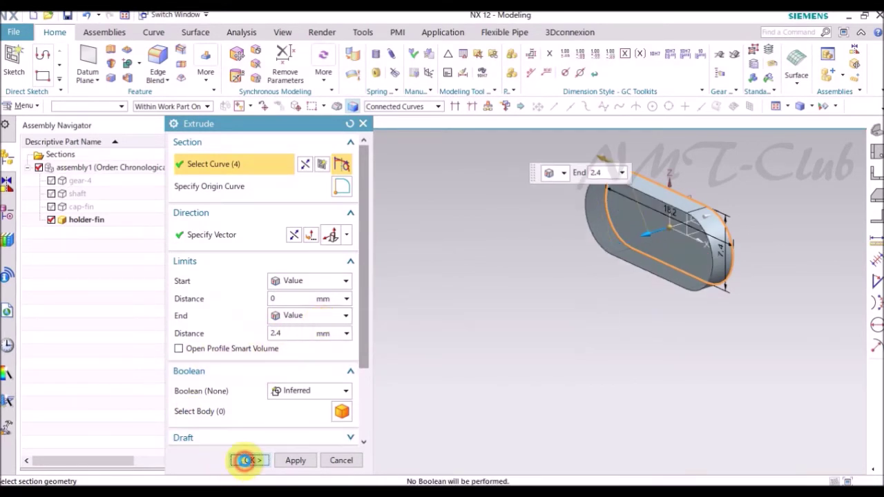
click(245, 460)
Start a new extrusion with a sketch on the plate's front face.
click(118, 56)
click(338, 163)
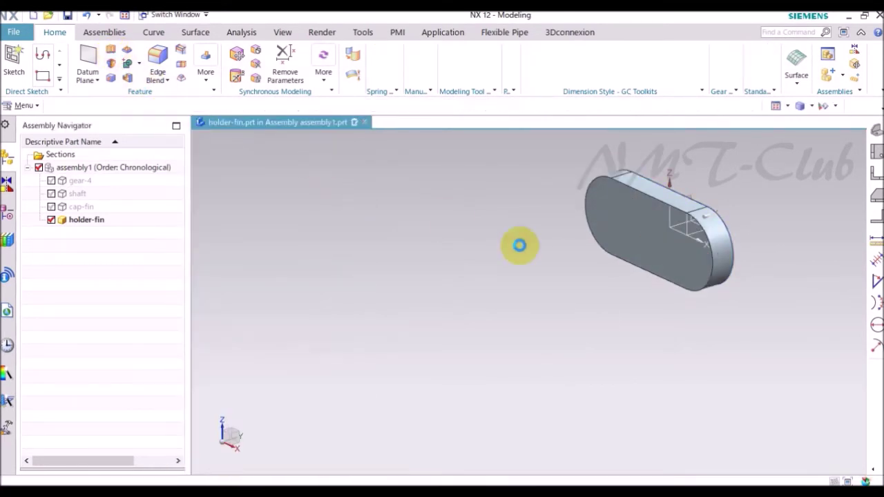
click(631, 242)
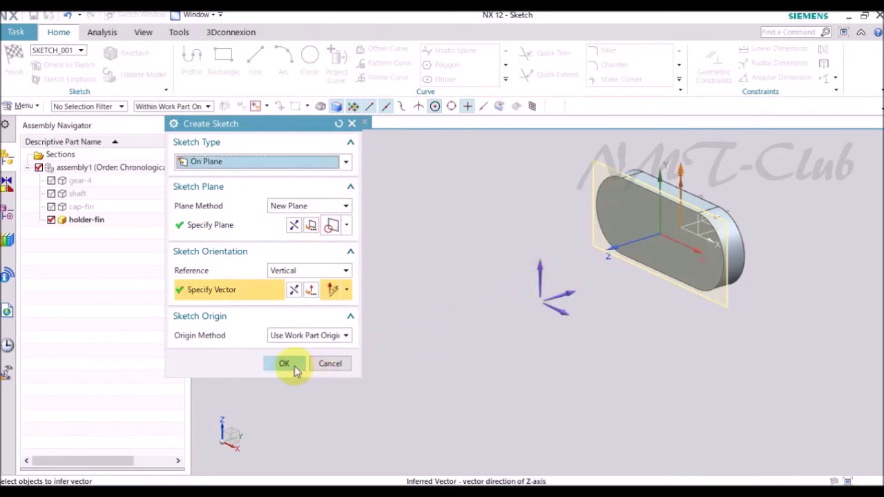
Draw a circle centred on the sketch origin and finish the sketch.
click(284, 364)
click(310, 56)
click(535, 300)
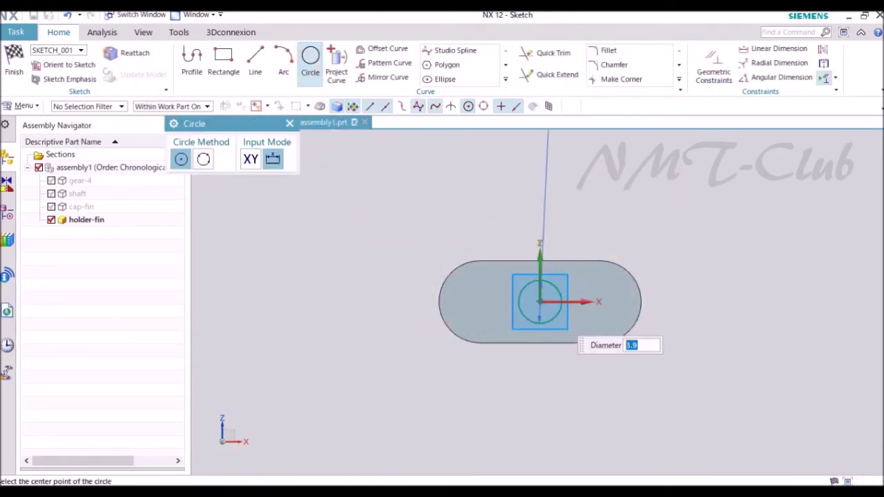
middle_click(420, 345)
right_click(433, 223)
click(439, 223)
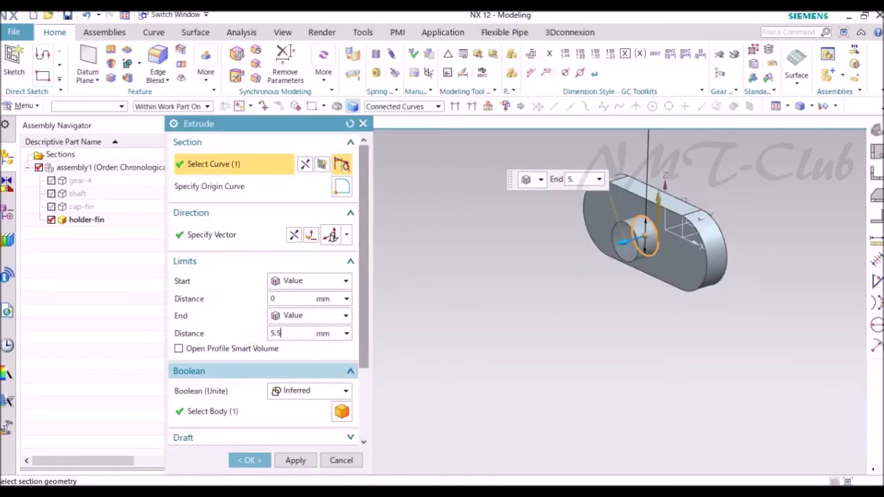
Extrude the circle 5.5 mm as a boss united with the plate.
click(309, 391)
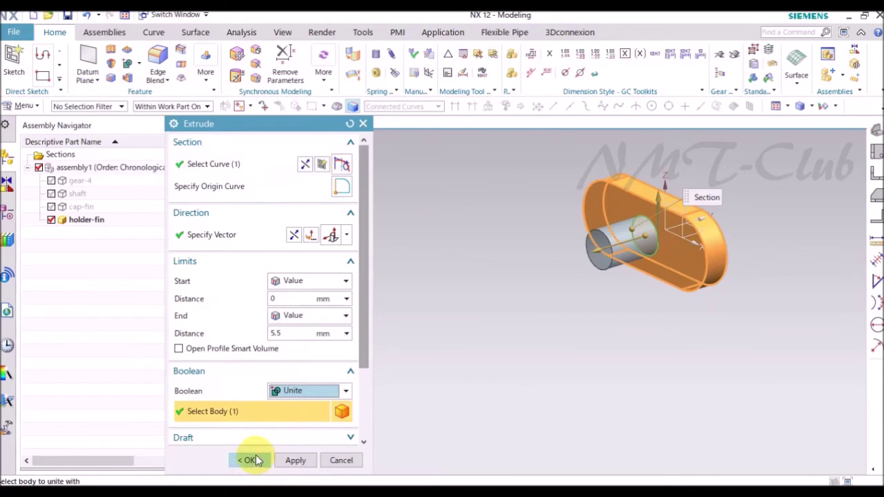
click(250, 460)
click(121, 55)
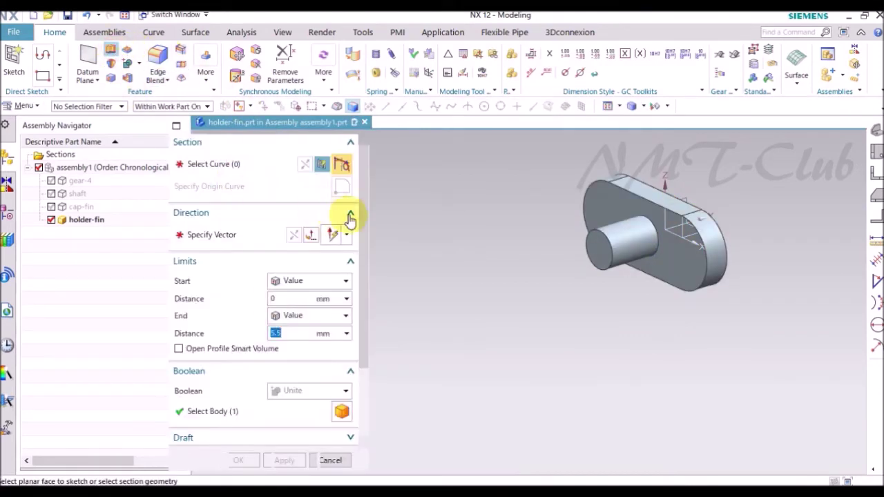
On the plate face, sketch circles centred on both rounded end arcs.
click(317, 164)
click(684, 266)
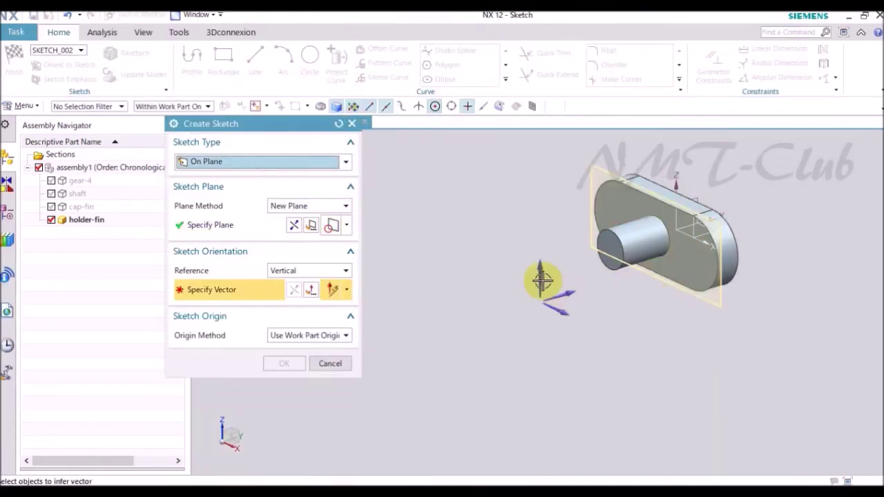
middle_click(373, 363)
click(310, 61)
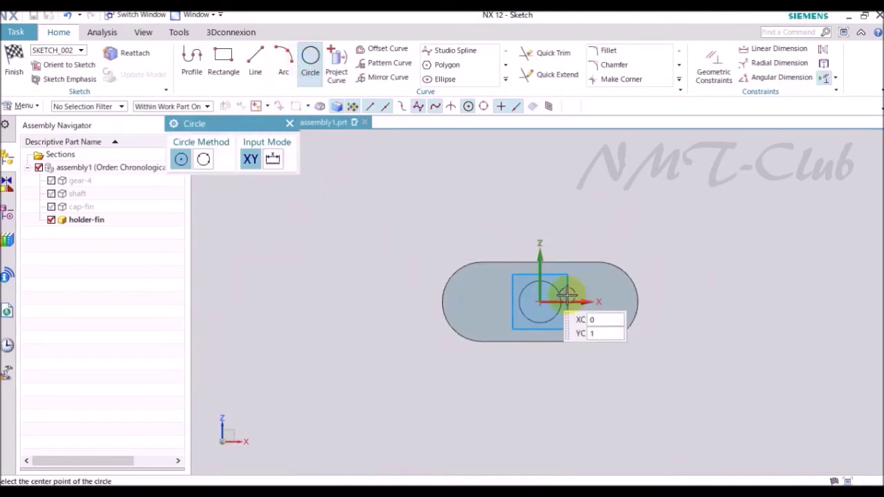
scroll(559, 293, up, 4)
click(766, 267)
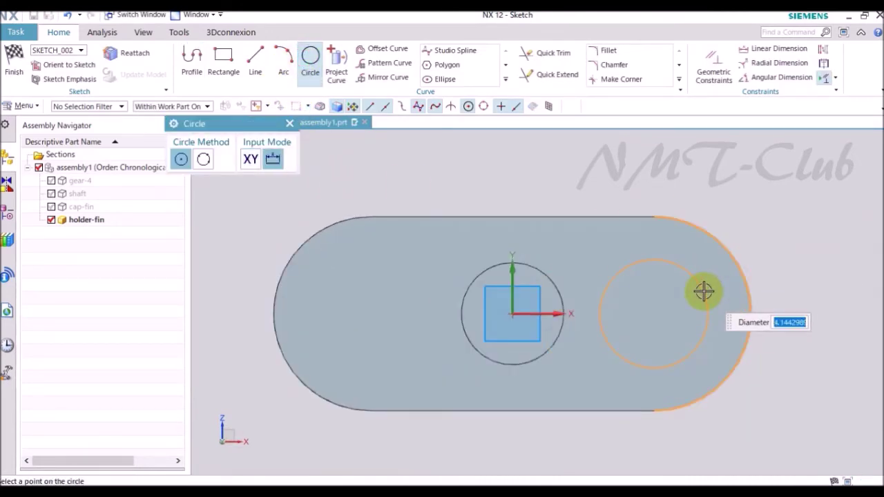
click(654, 364)
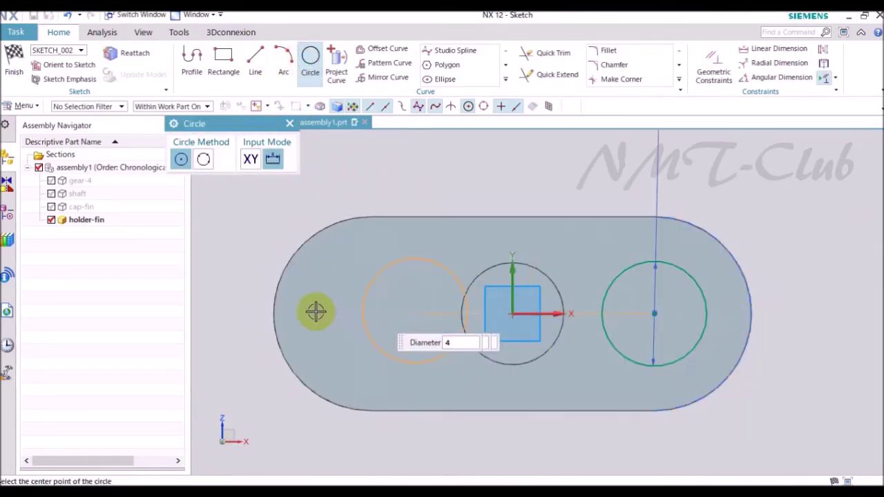
click(281, 306)
scroll(405, 237, down, 3)
scroll(504, 293, down, 3)
key(Escape)
right_click(525, 248)
click(562, 54)
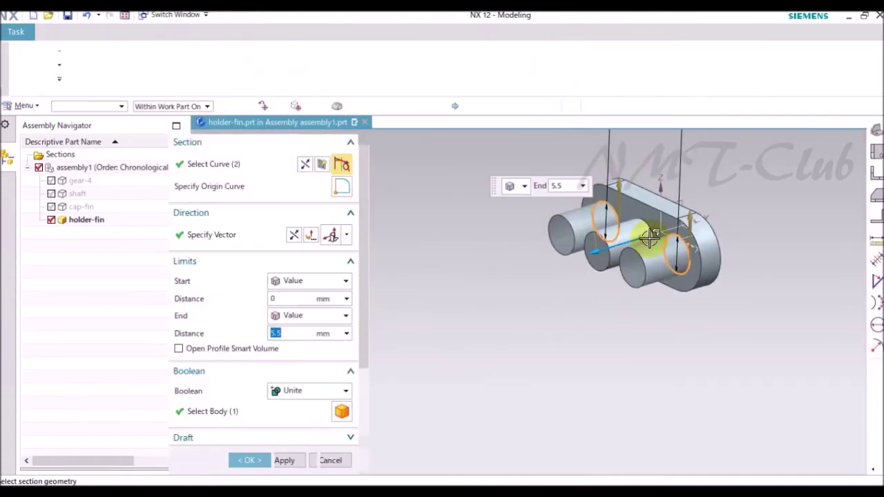
Extrude the circles with Subtract to cut holes through both plate ends.
scroll(407, 322, up, 5)
click(303, 391)
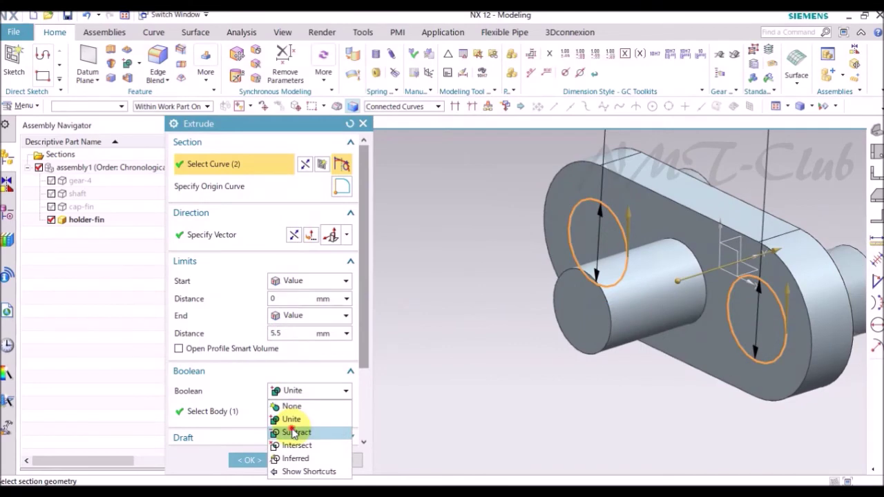
click(294, 430)
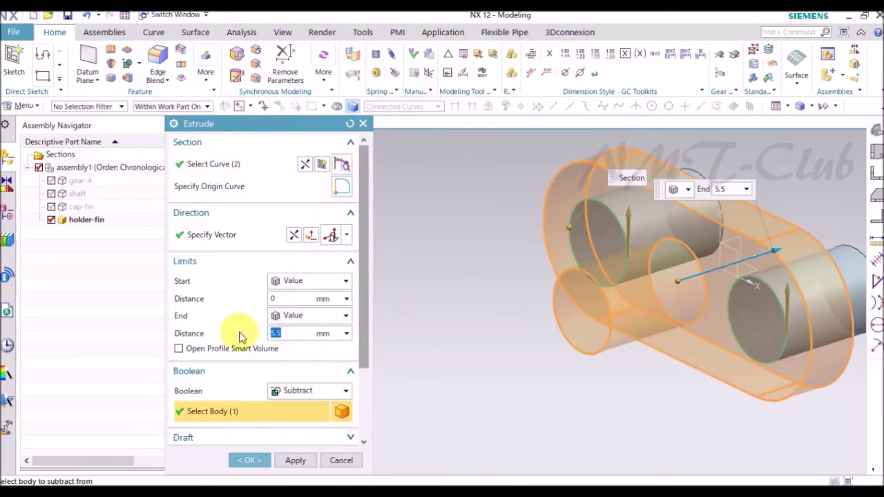
click(310, 333)
text(1.4)
click(248, 460)
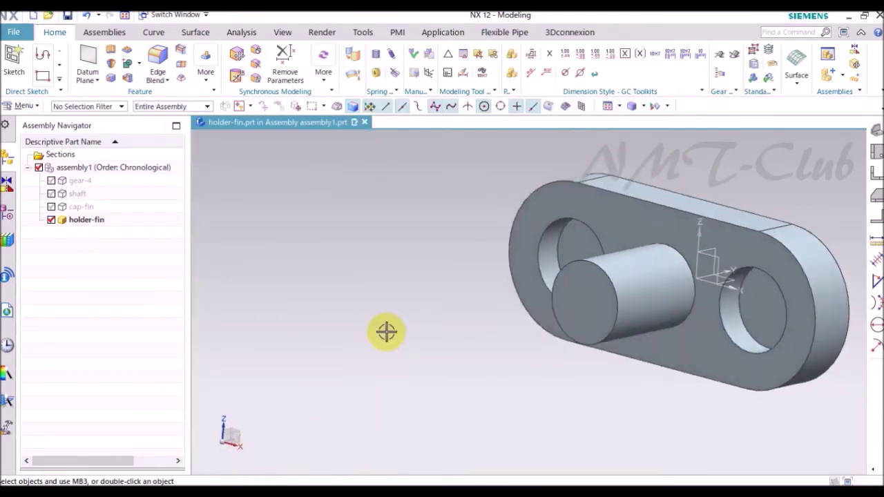
middle_drag(378, 326, 304, 178)
click(107, 52)
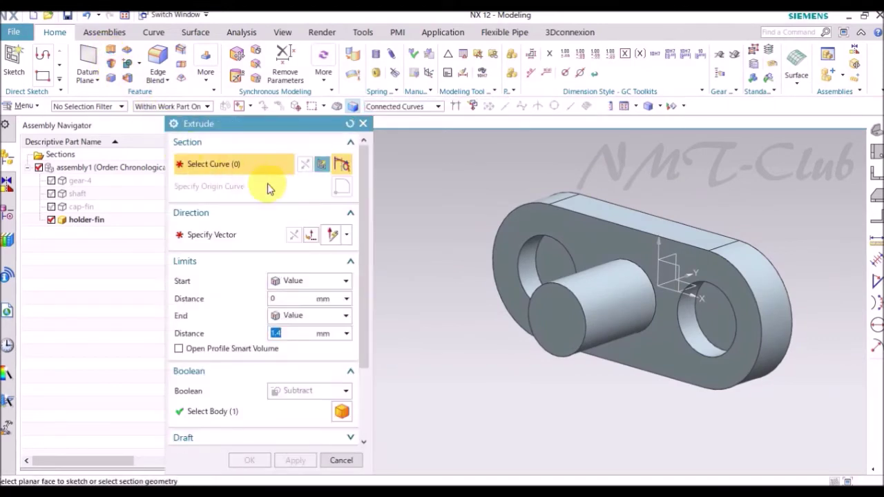
Sketch a small circle inside each end hole, on the hole face plane.
click(338, 162)
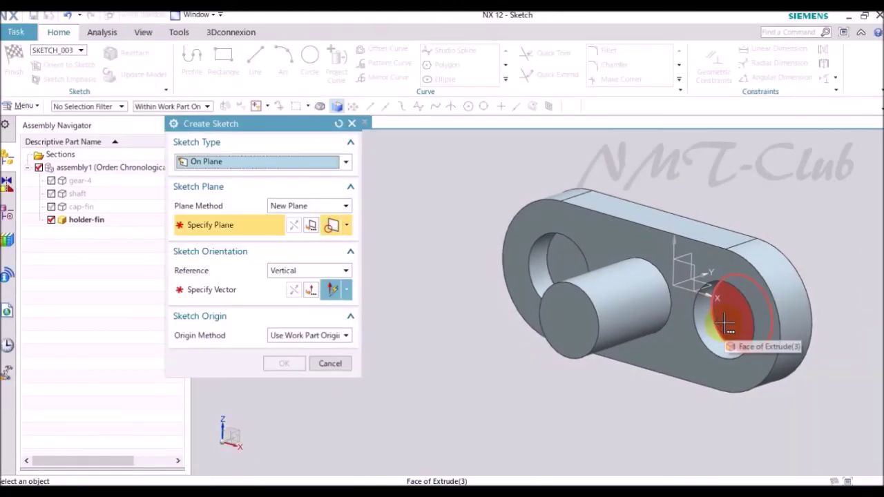
click(726, 325)
click(778, 335)
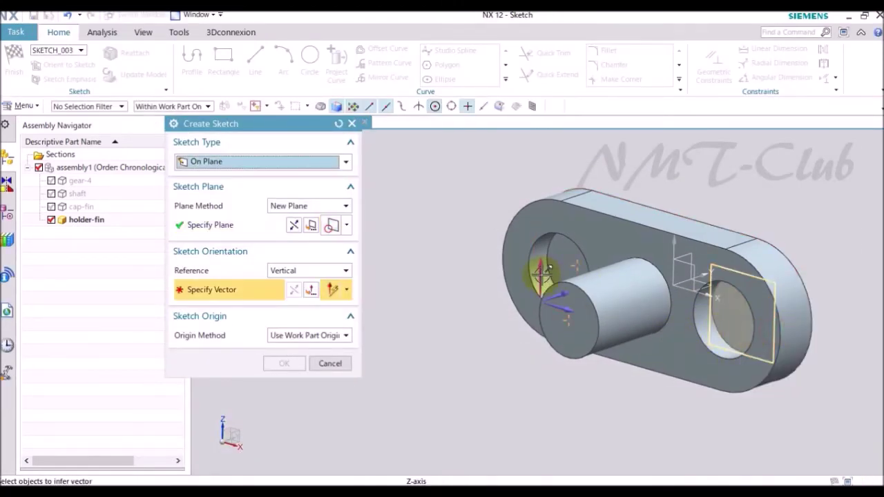
click(286, 366)
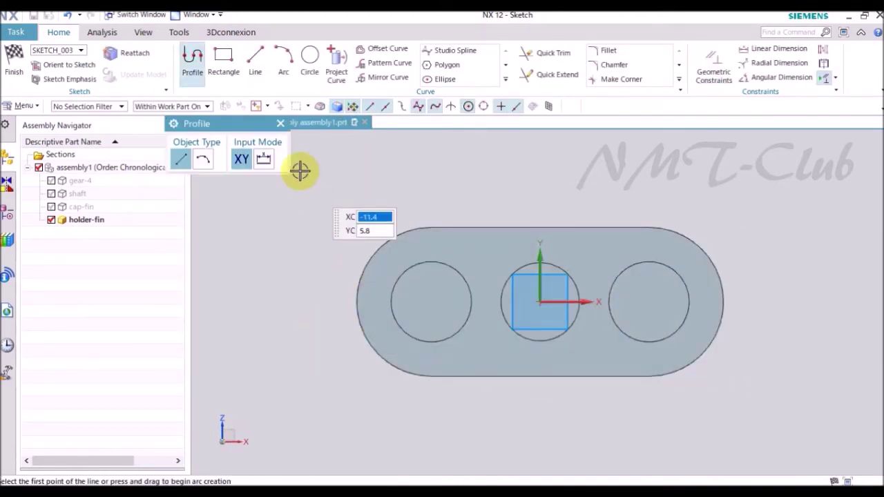
click(308, 60)
click(656, 308)
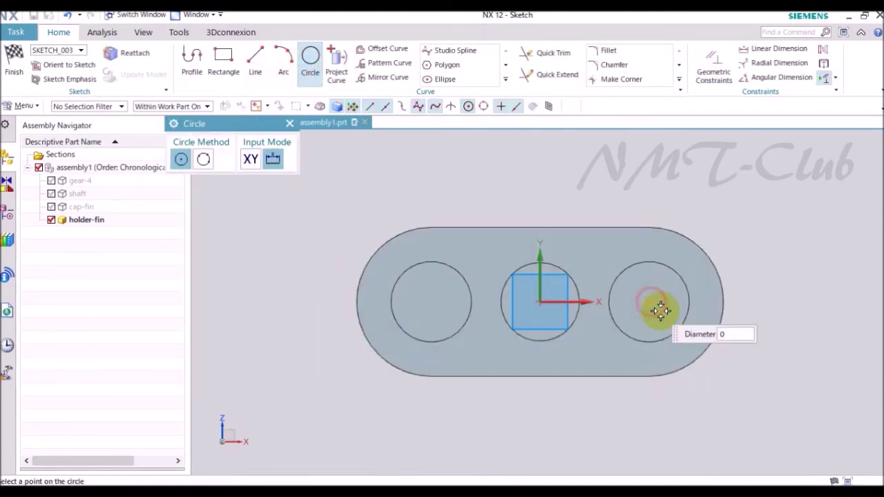
click(668, 308)
click(431, 302)
click(451, 294)
right_click(279, 220)
click(314, 226)
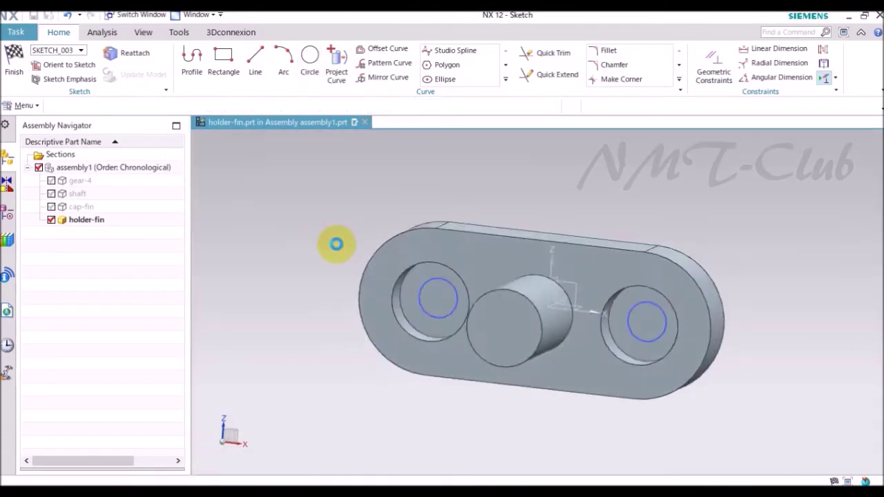
Extrude the circles with Unite until the cylinder face, forming two pins.
key(x)
click(344, 391)
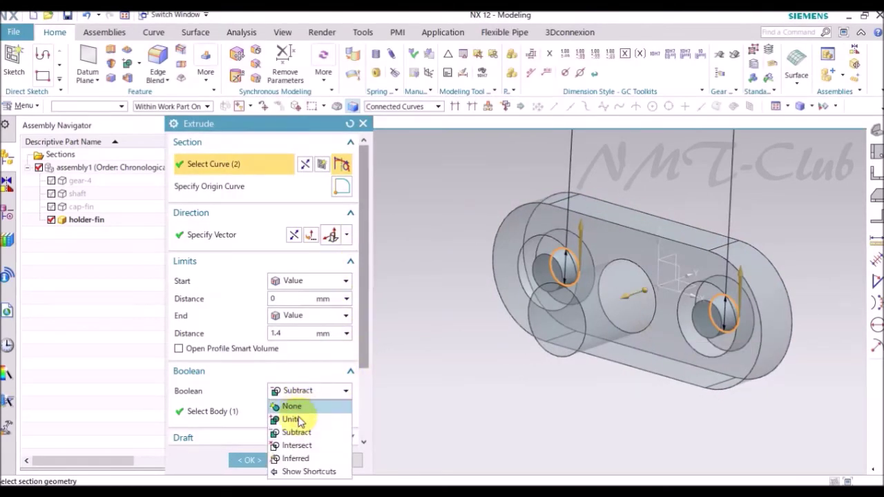
click(294, 417)
click(290, 316)
click(307, 382)
click(500, 315)
click(250, 460)
key(Home)
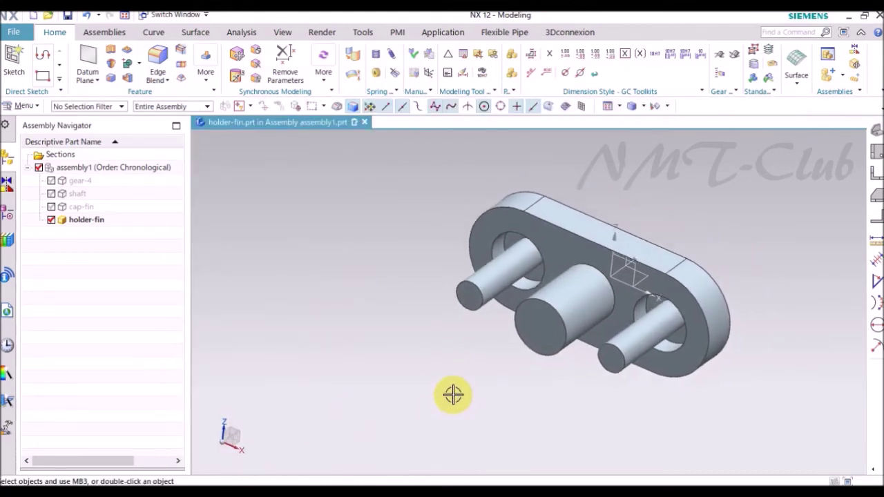
click(111, 59)
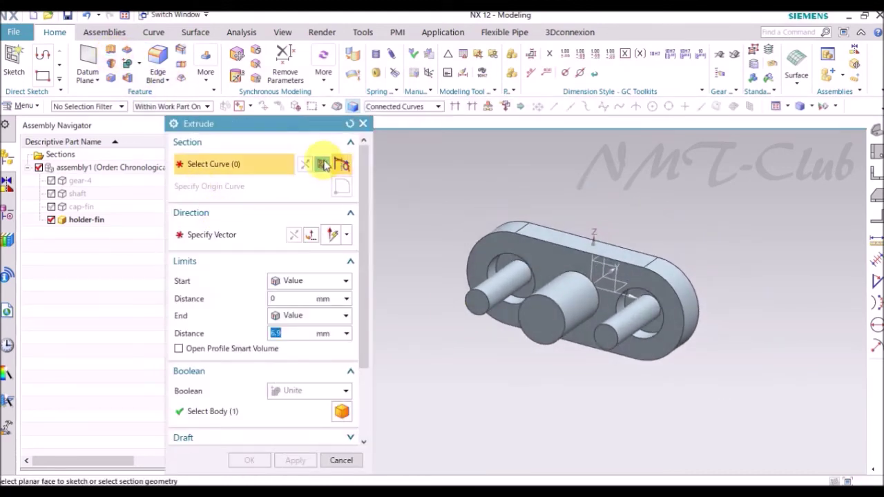
On the plate face, sketch circles around the right and left pin holes.
click(321, 161)
click(527, 273)
click(287, 364)
click(312, 60)
scroll(627, 300, up, 3)
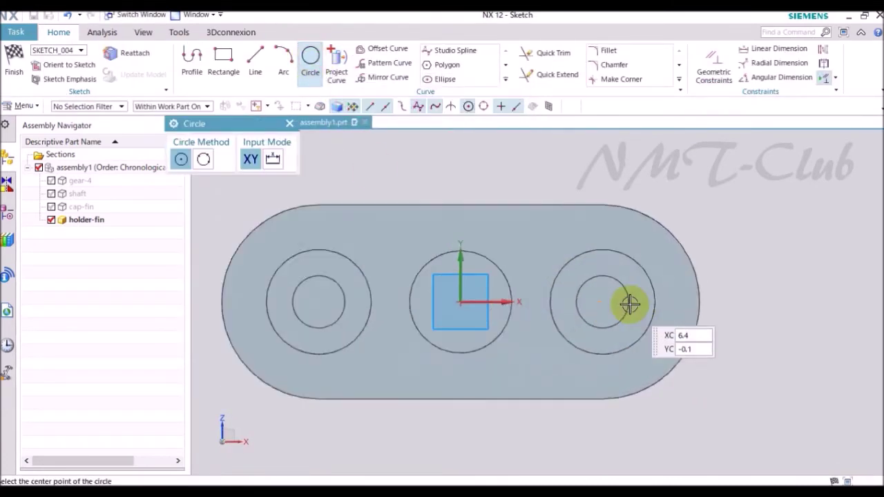
scroll(588, 303, up, 2)
click(581, 302)
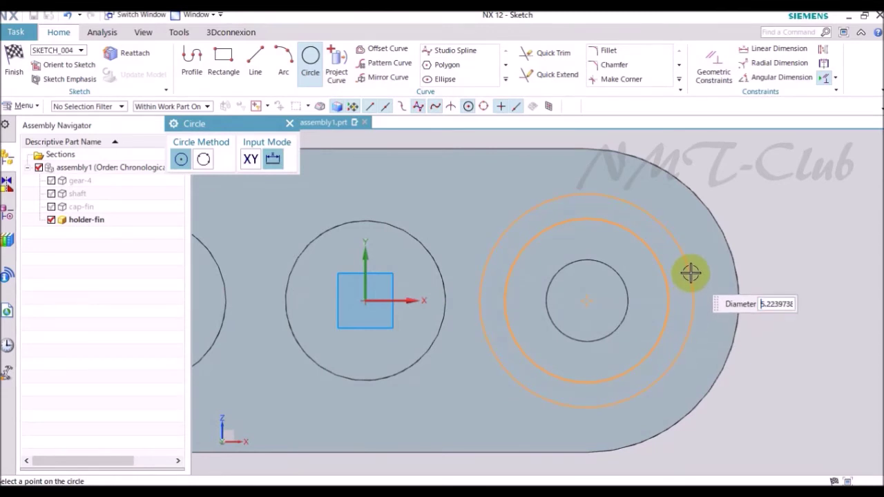
scroll(586, 300, down, 3)
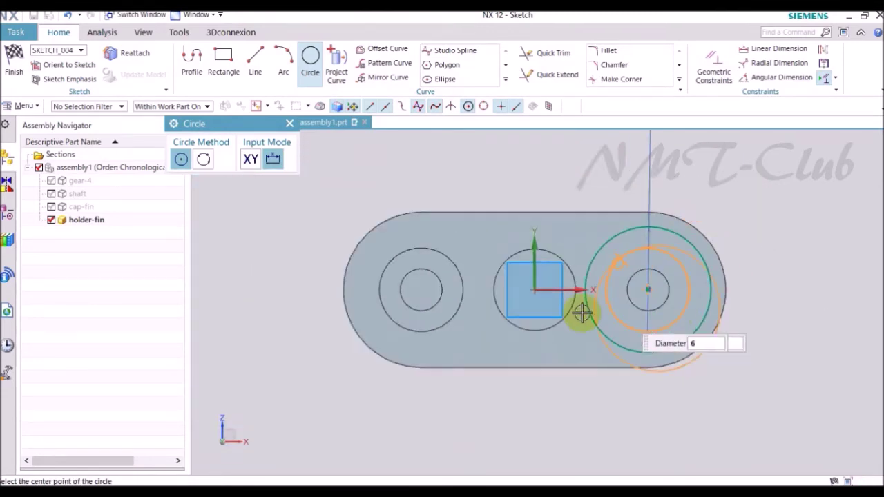
scroll(424, 266, up, 3)
click(395, 276)
scroll(646, 295, down, 3)
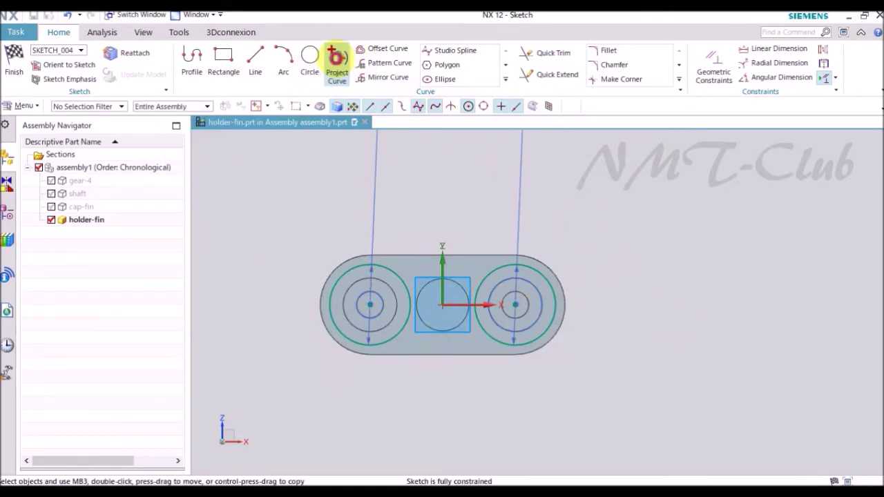
Project both hole edges into the sketch and finish the ring sketch.
click(336, 60)
scroll(516, 267, up, 3)
click(550, 284)
scroll(537, 290, down, 3)
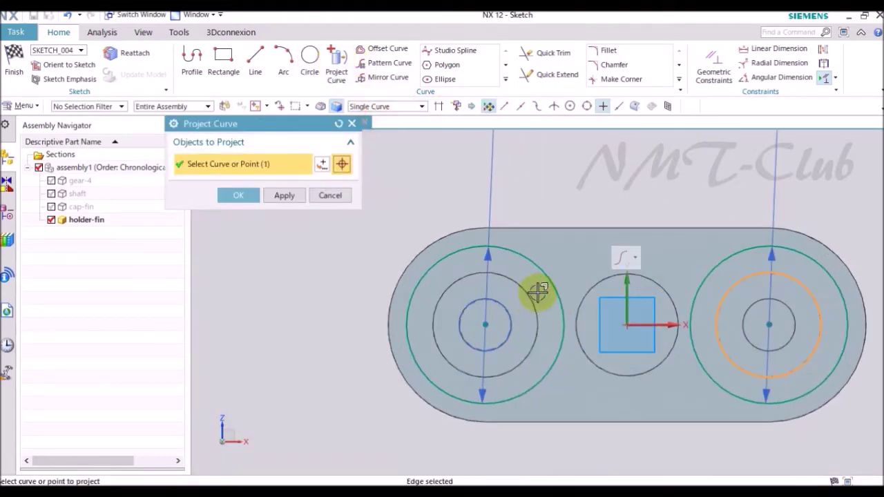
scroll(525, 290, up, 3)
click(513, 290)
scroll(363, 322, down, 3)
click(239, 196)
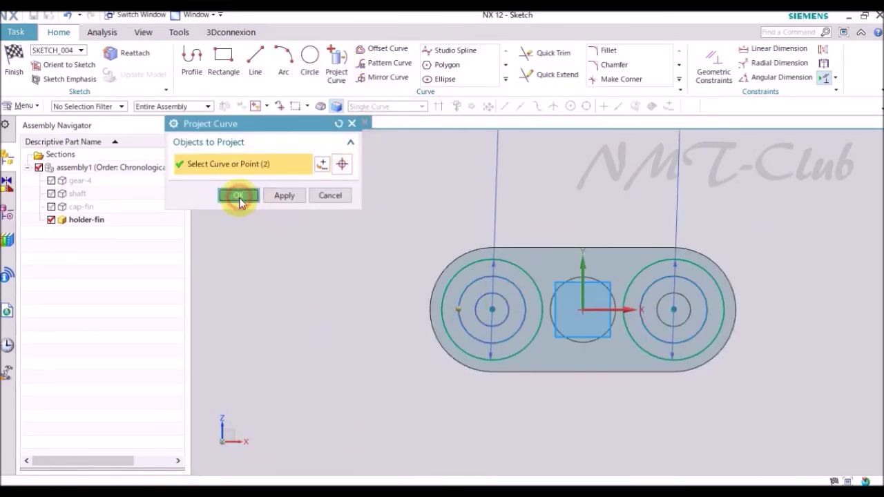
middle_drag(365, 296, 343, 235)
right_click(344, 235)
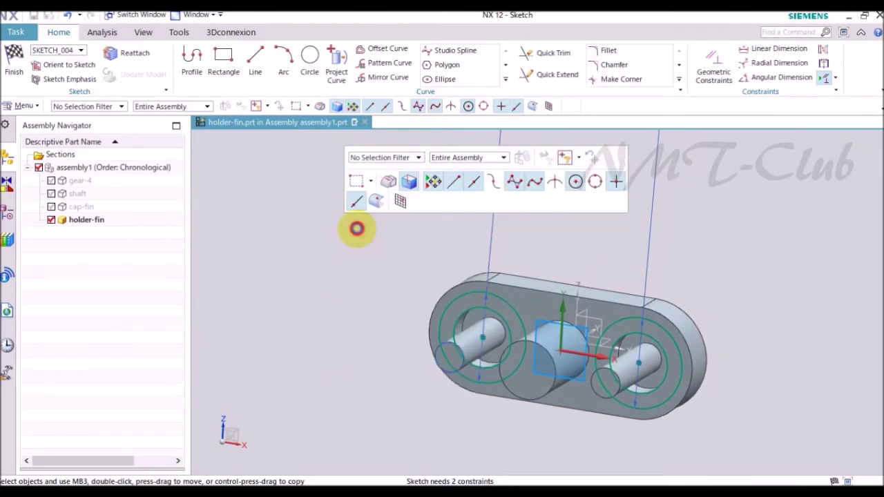
key(ctrl+q)
Extrude the ring sketch into raised bosses around the pin holes.
key(x)
click(295, 335)
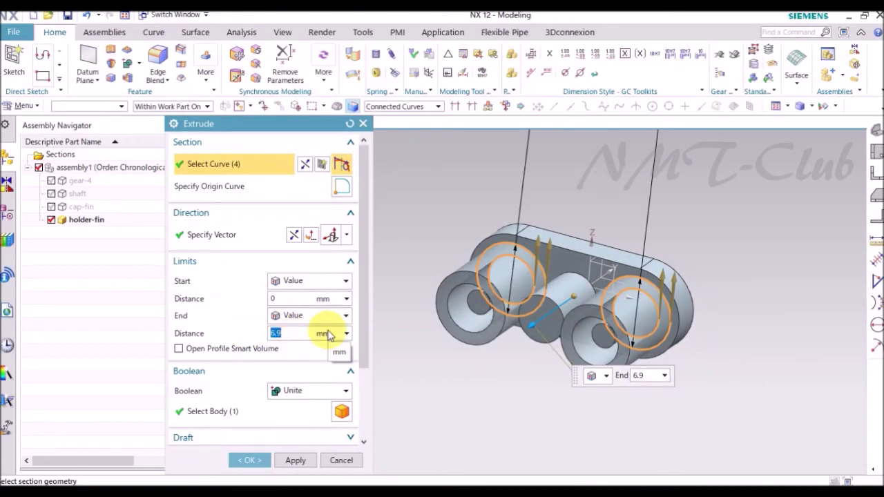
click(341, 461)
middle_drag(310, 453, 371, 299)
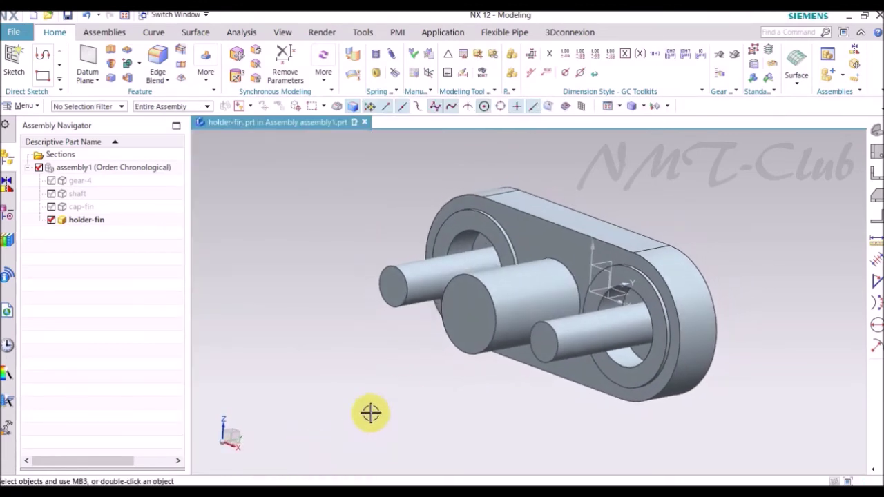
Sketch a circle at the centre of the plate's back face.
click(112, 52)
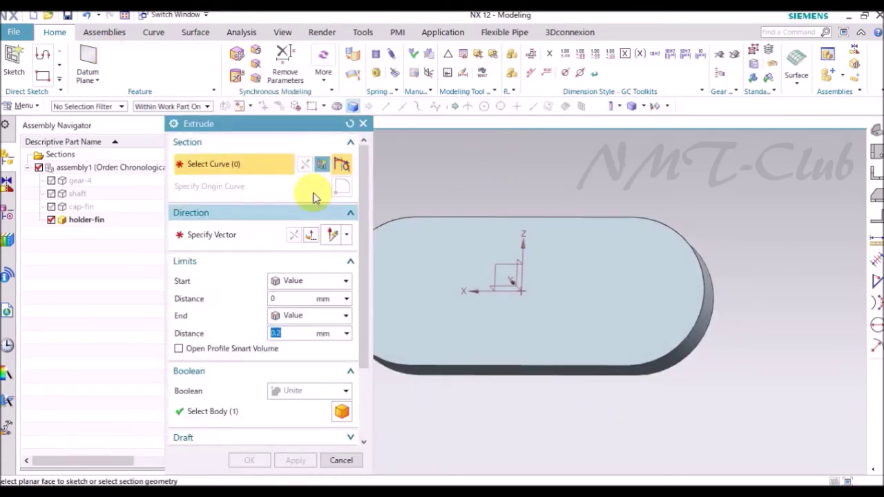
middle_drag(300, 211, 406, 252)
click(406, 252)
click(535, 274)
click(284, 364)
click(310, 56)
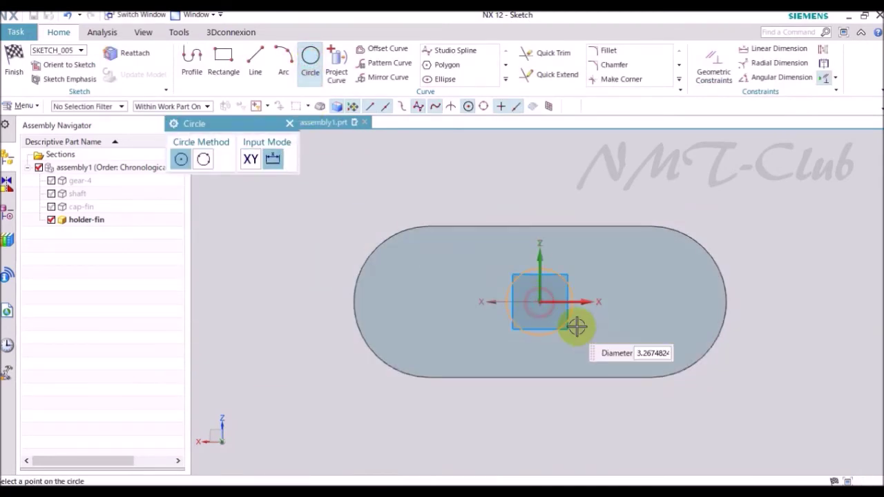
click(578, 324)
key(Escape)
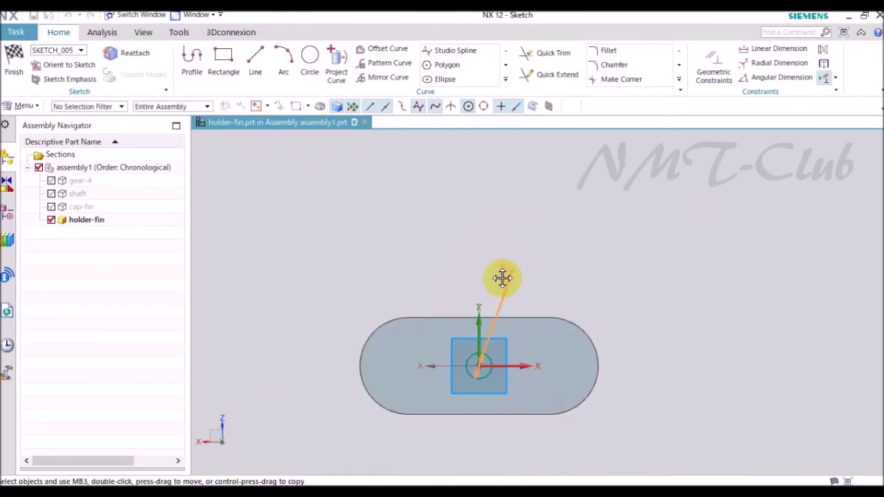
right_click(442, 273)
click(487, 17)
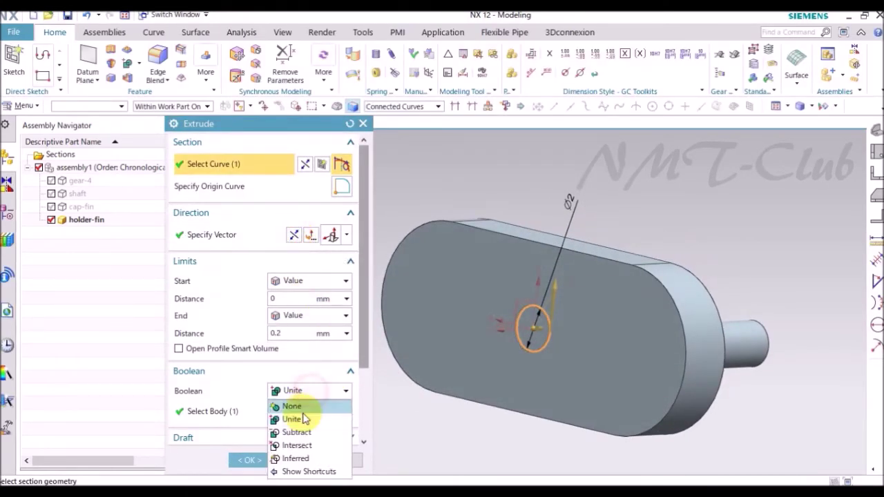
Cut the circle 6.9 mm deep into the central boss using Subtract.
click(296, 432)
text(9)
key(Return)
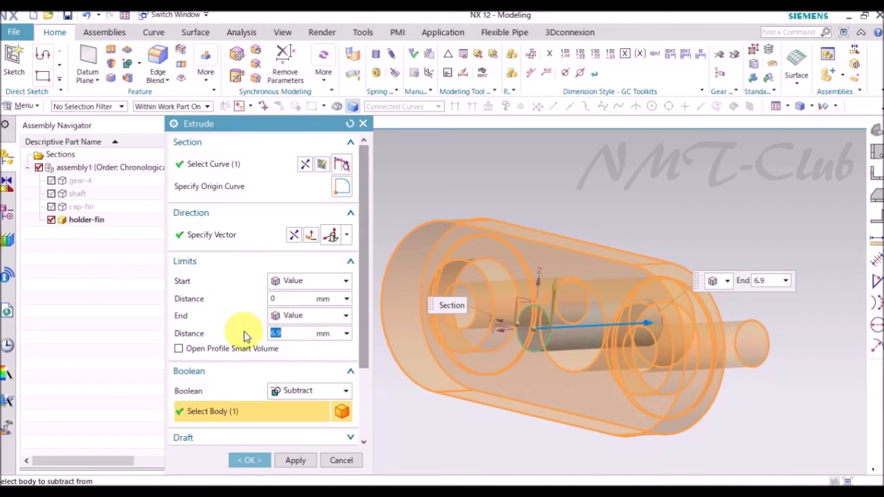
click(245, 467)
mouse_move(460, 422)
middle_down()
mouse_move(474, 397)
mouse_move(427, 407)
mouse_move(428, 256)
middle_up()
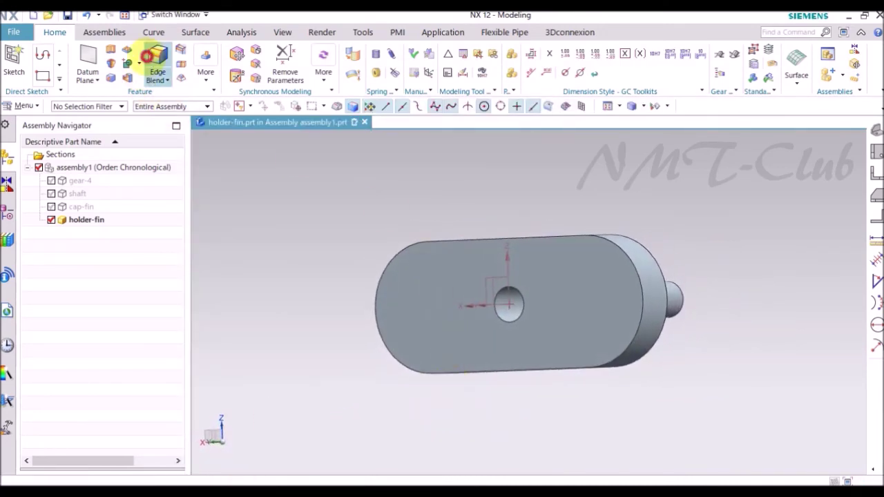
Round off the plate's outer edge chain with an Edge Blend.
click(156, 57)
mouse_move(400, 210)
middle_down()
mouse_move(578, 245)
mouse_move(538, 241)
middle_up()
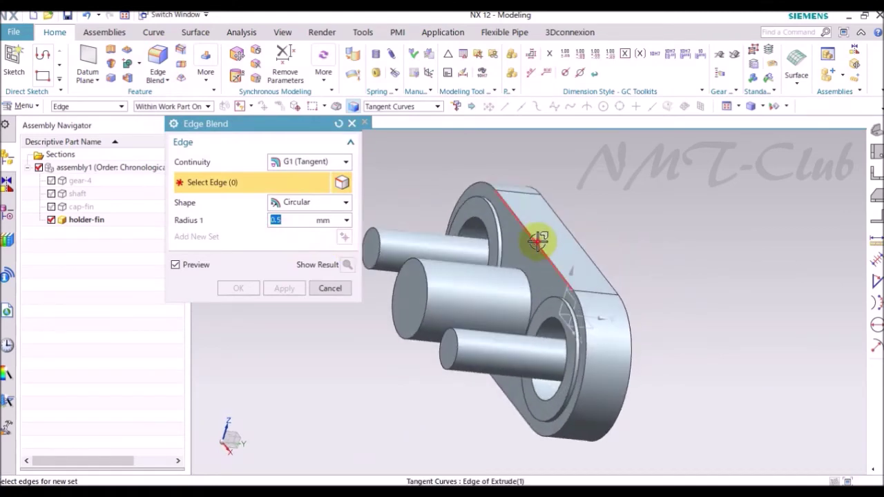
click(538, 240)
click(249, 288)
mouse_move(318, 318)
middle_down()
mouse_move(384, 357)
mouse_move(385, 306)
mouse_move(373, 276)
middle_up()
Sketch a 0.5 circle centred on the boss end and cut it 1 mm deep.
key(x)
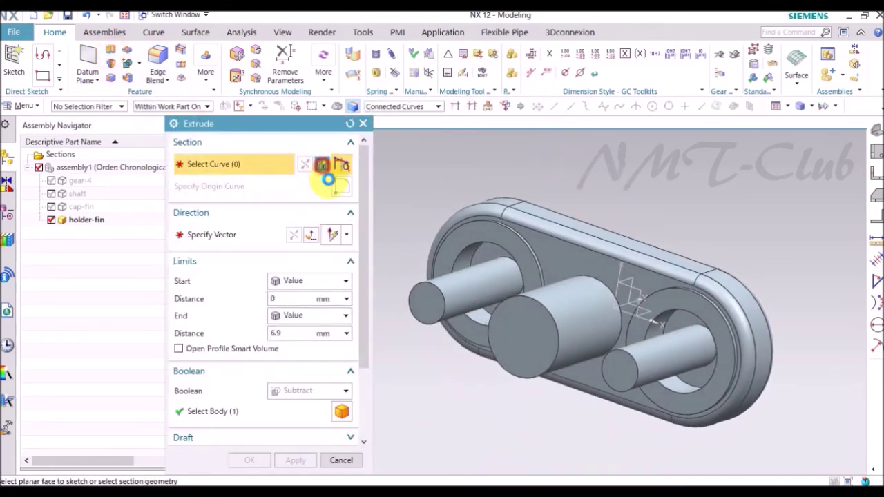
click(321, 166)
click(532, 328)
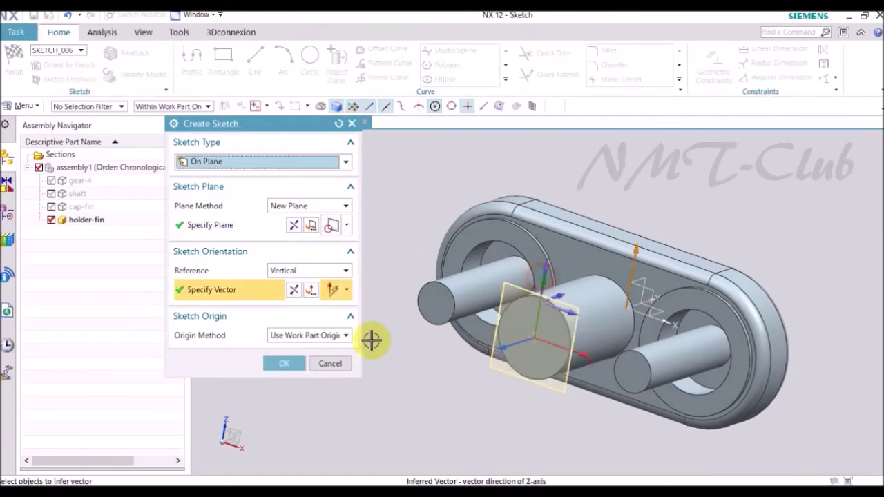
click(284, 363)
click(310, 61)
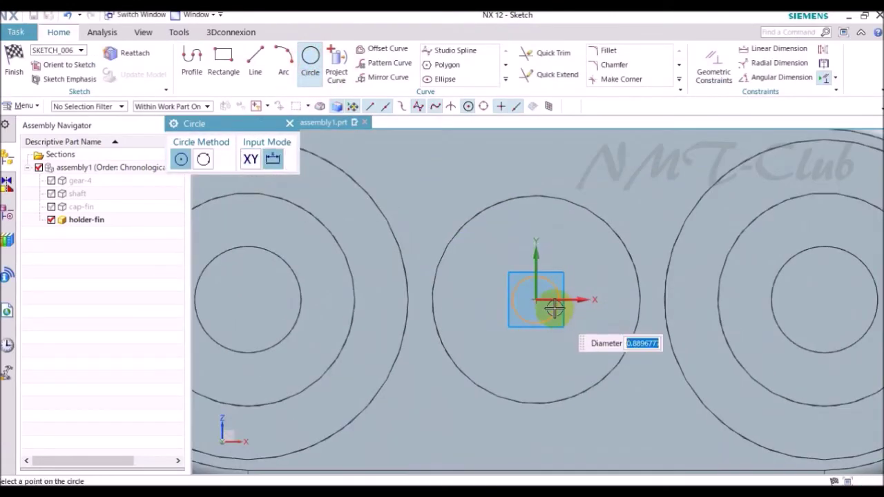
click(536, 299)
scroll(513, 300, down, 5)
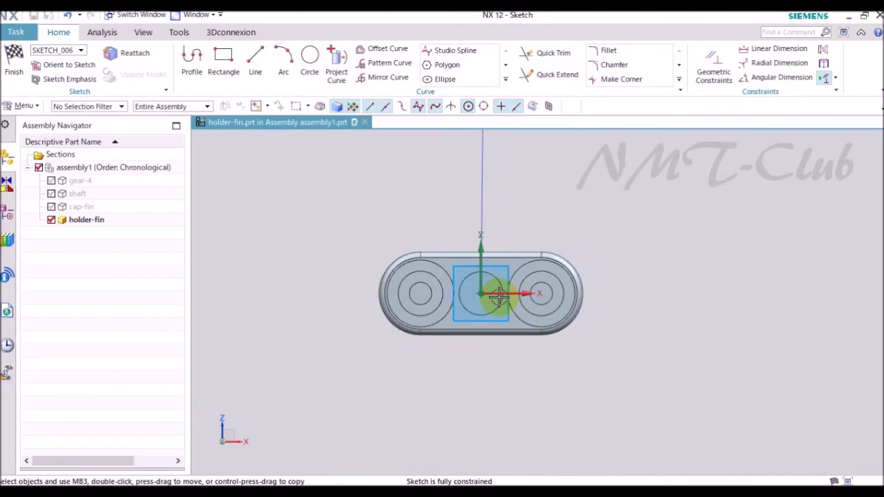
scroll(513, 277, down, 2)
right_click(542, 235)
click(542, 227)
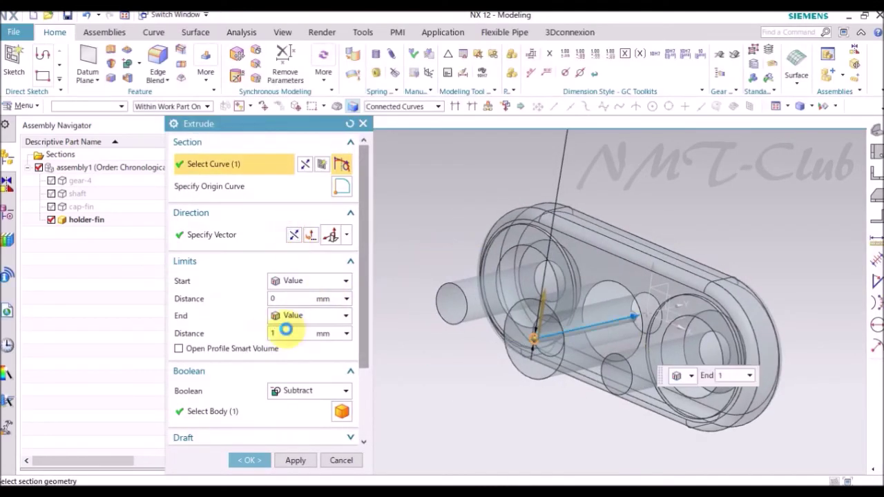
click(249, 460)
mouse_move(384, 322)
middle_down()
mouse_move(421, 323)
mouse_move(345, 174)
middle_up()
Add a 2° draft to the holder-fin's face, using the plate face as the stationary face.
click(181, 67)
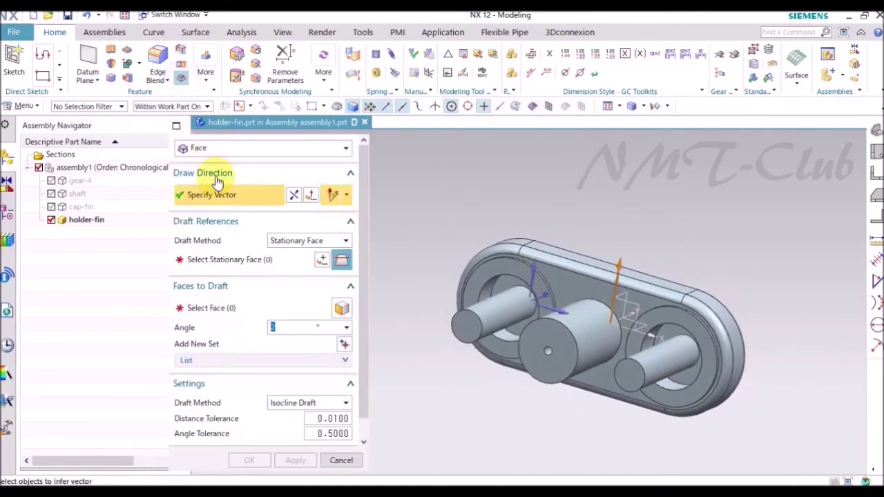
middle_drag(449, 290, 504, 293)
click(504, 295)
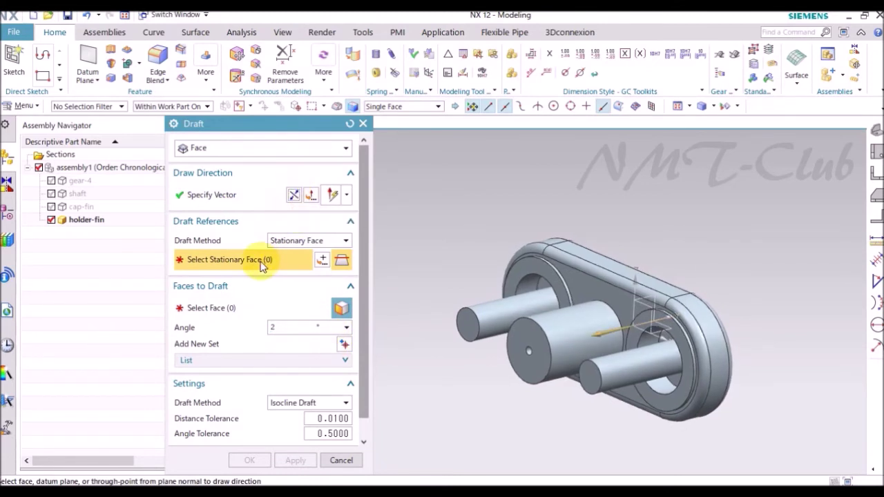
click(508, 293)
click(273, 328)
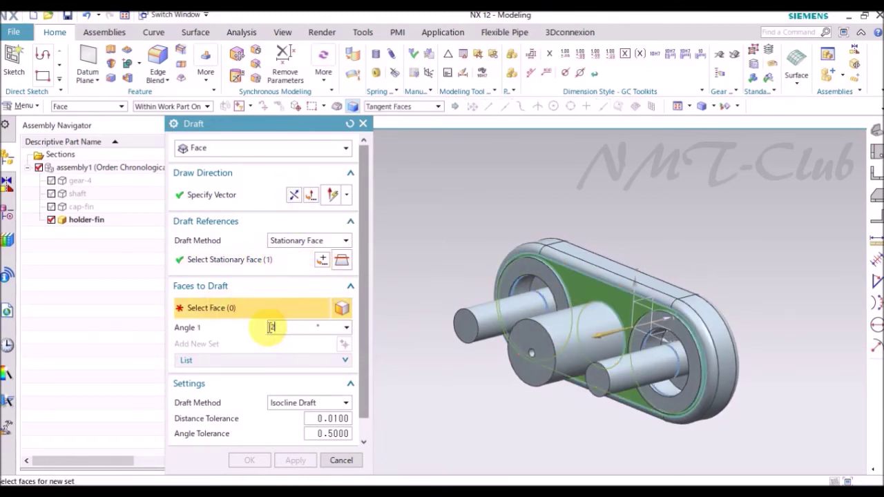
middle_drag(498, 325, 470, 323)
click(469, 323)
click(250, 462)
middle_drag(428, 406, 437, 225)
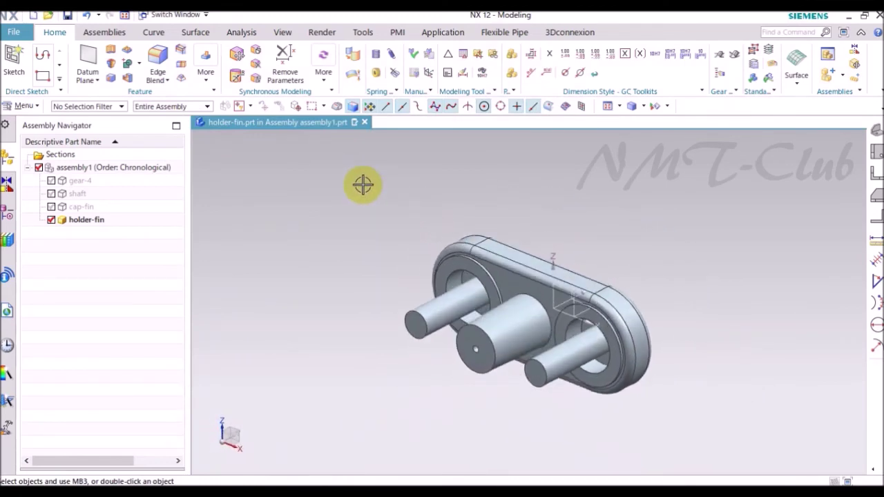
Recolour the holder-fin body light grey via Edit Object Display.
key(ctrl+j)
click(500, 271)
middle_click(440, 207)
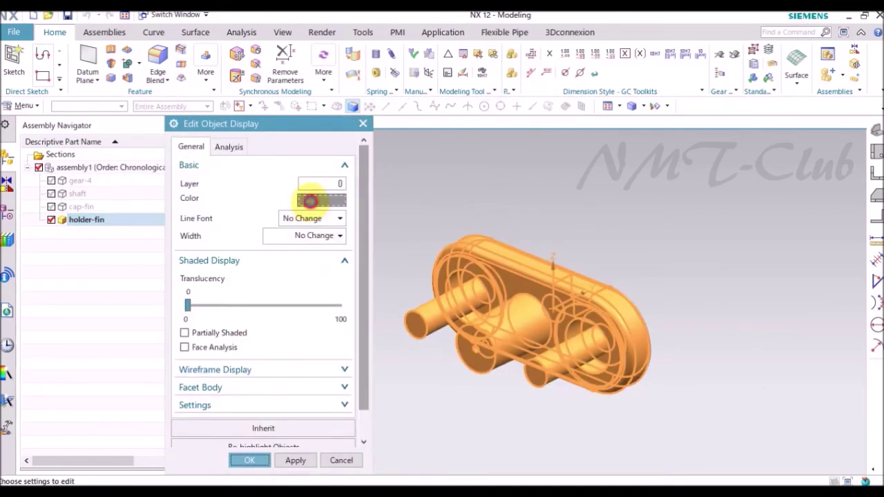
click(310, 201)
double_click(314, 205)
click(252, 461)
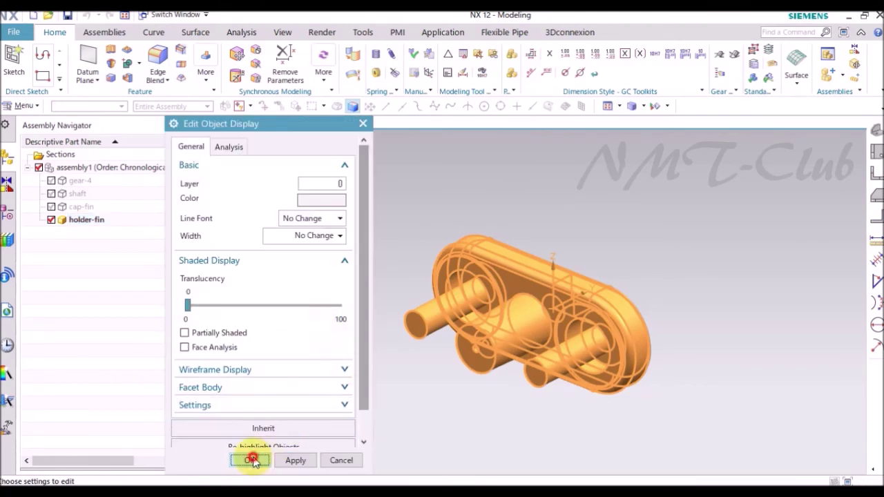
middle_drag(438, 166, 451, 156)
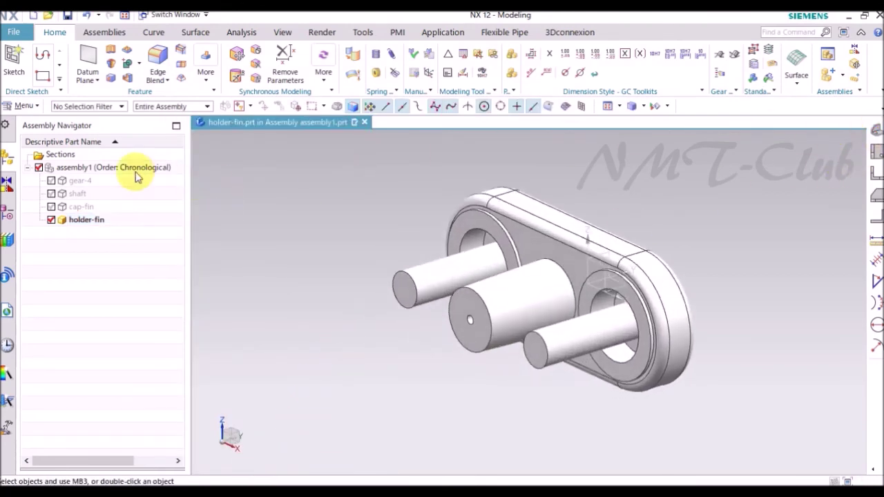
Make the hidden shaft and gear-4 parts visible in the Assembly Navigator.
click(51, 207)
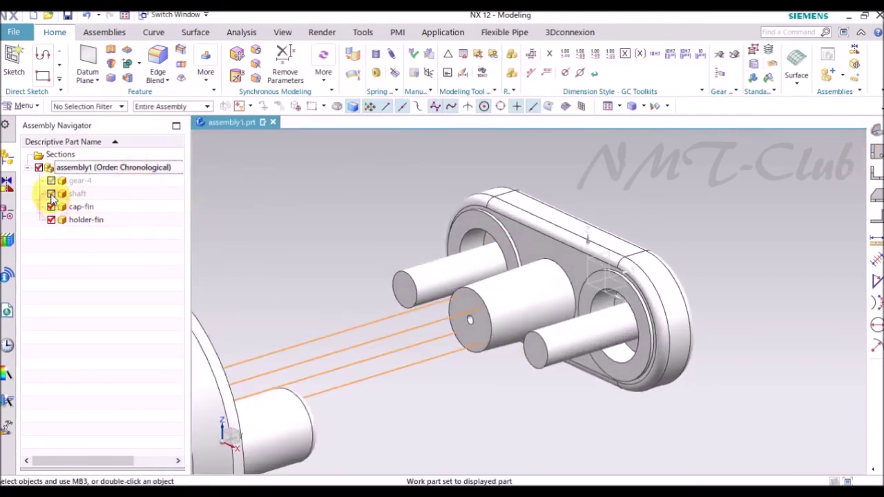
click(51, 193)
click(51, 180)
mouse_move(393, 226)
middle_down()
mouse_move(588, 216)
mouse_move(587, 209)
mouse_move(579, 246)
middle_up()
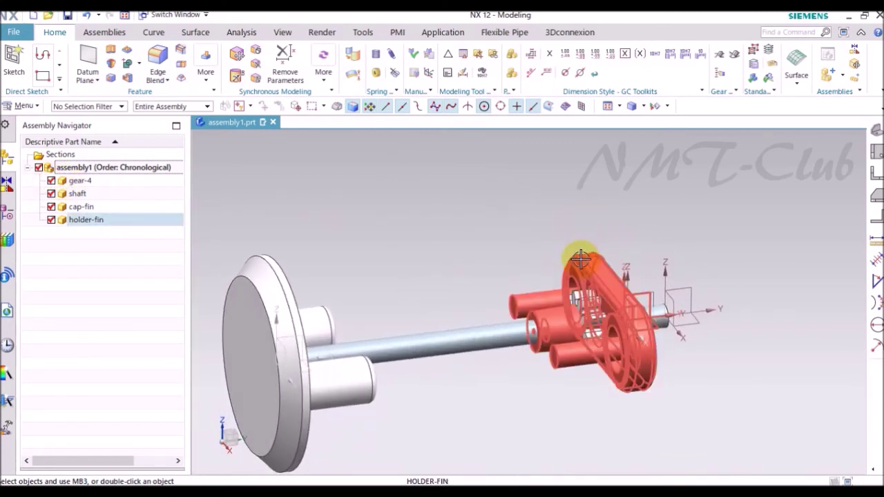
Move the holder-fin component -23.1 along YC so it sits against the cap-fin.
click(77, 220)
right_click(78, 220)
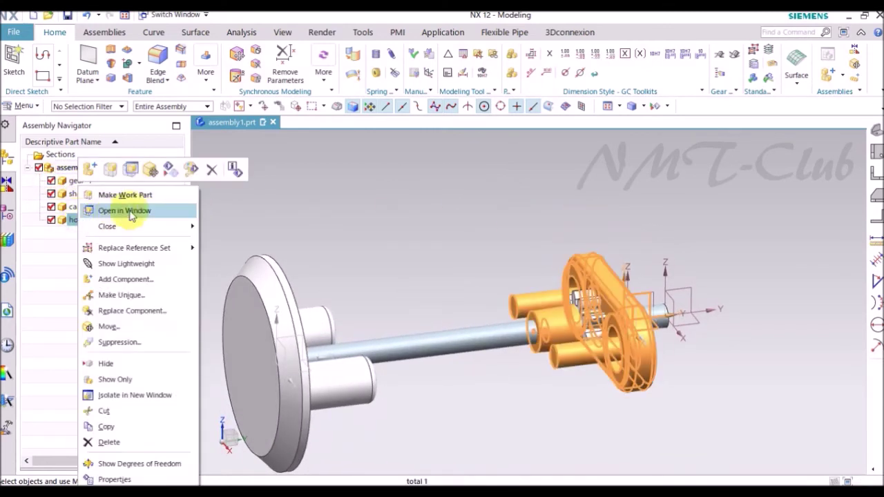
click(153, 176)
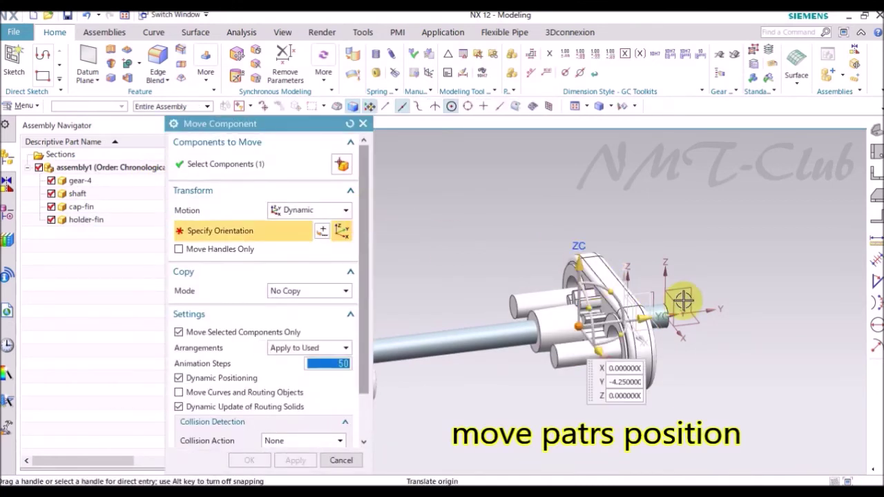
click(653, 306)
text(-23.1)
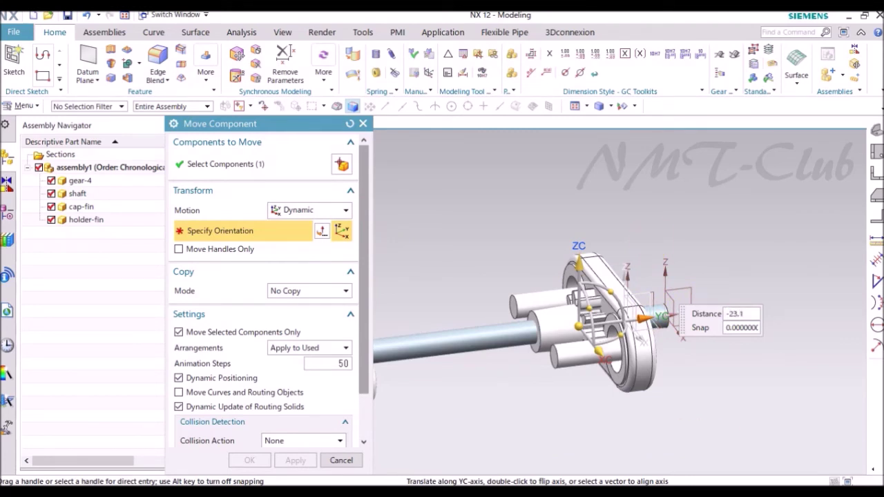
middle_drag(654, 239, 654, 239)
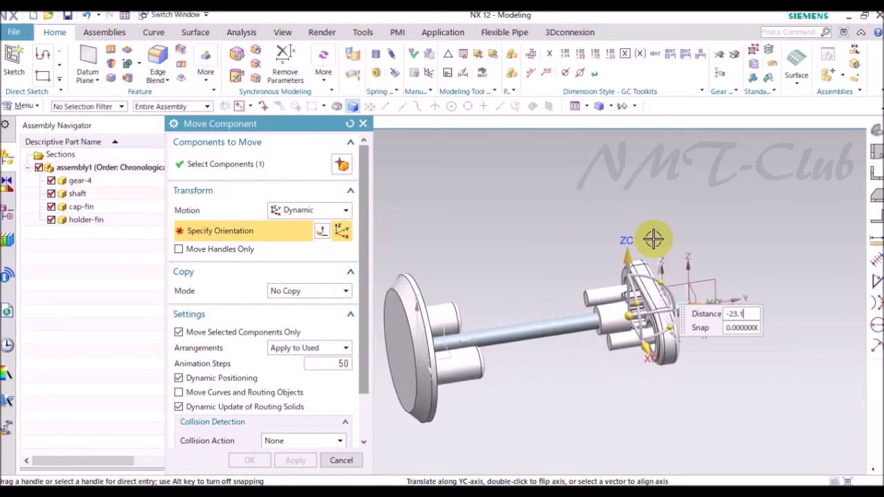
key(Return)
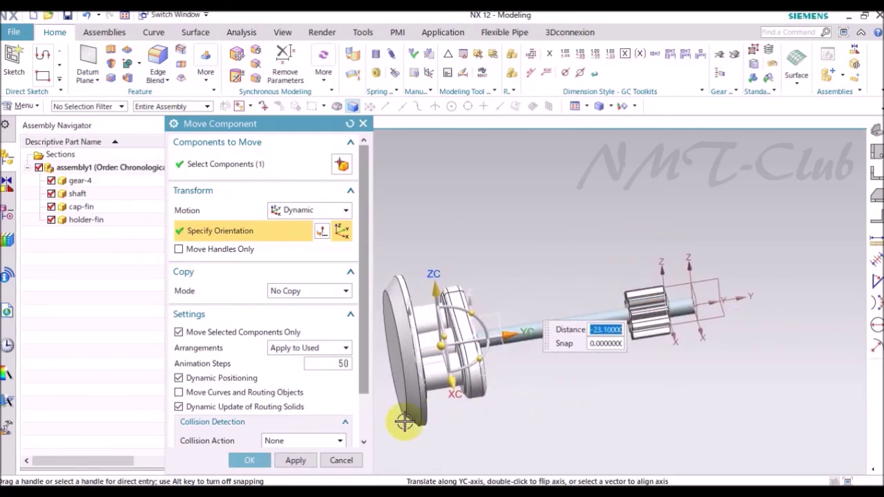
click(254, 461)
middle_drag(357, 294, 245, 198)
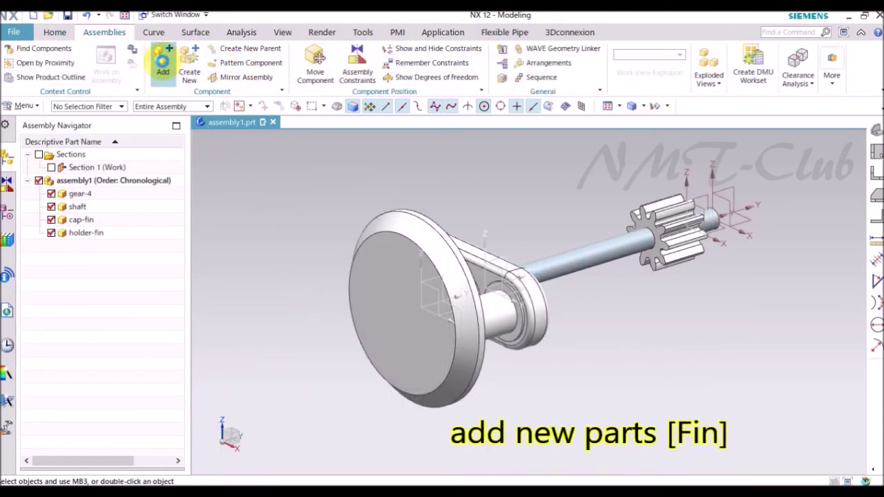
Load fin.prt as a new component to add to the assembly.
click(163, 61)
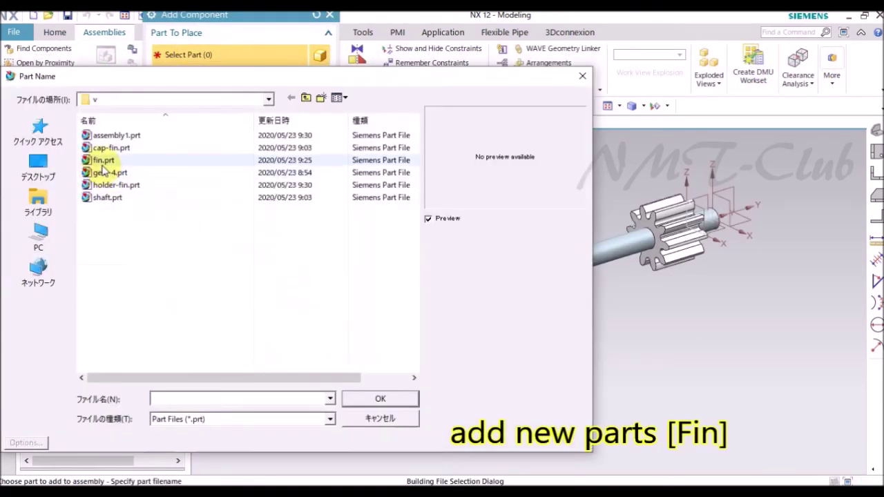
click(104, 161)
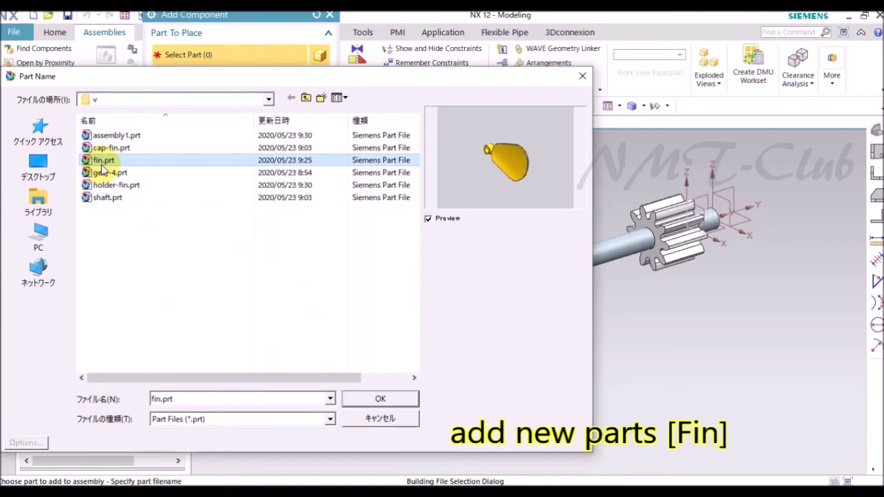
click(378, 397)
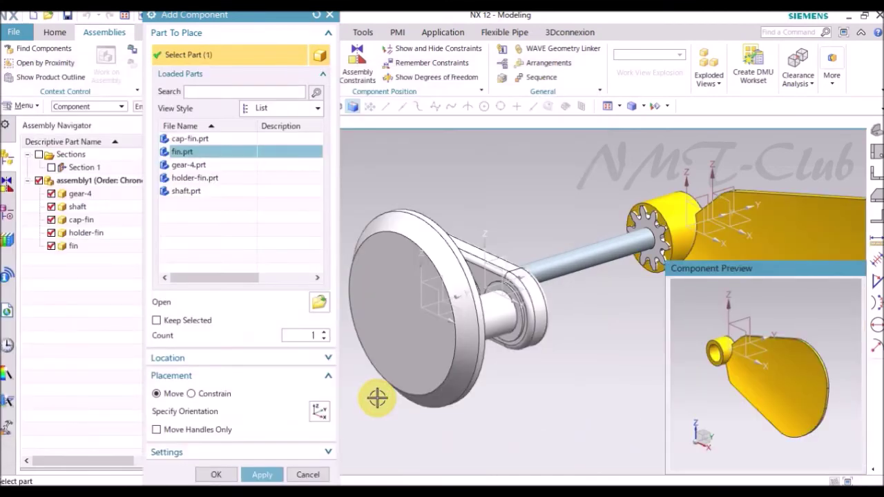
scroll(488, 225, down, 3)
scroll(488, 225, down, 3)
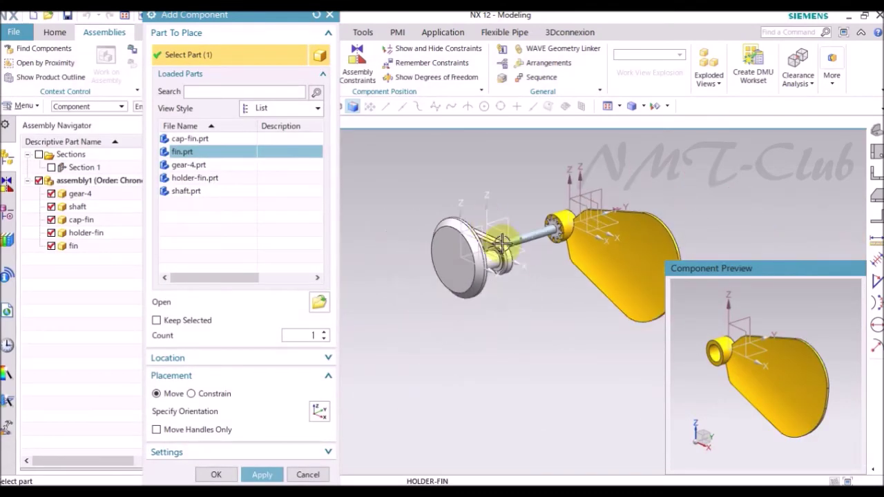
Position the fin at X 5.4, Y -26 and place it in the assembly.
click(319, 416)
text(5.4)
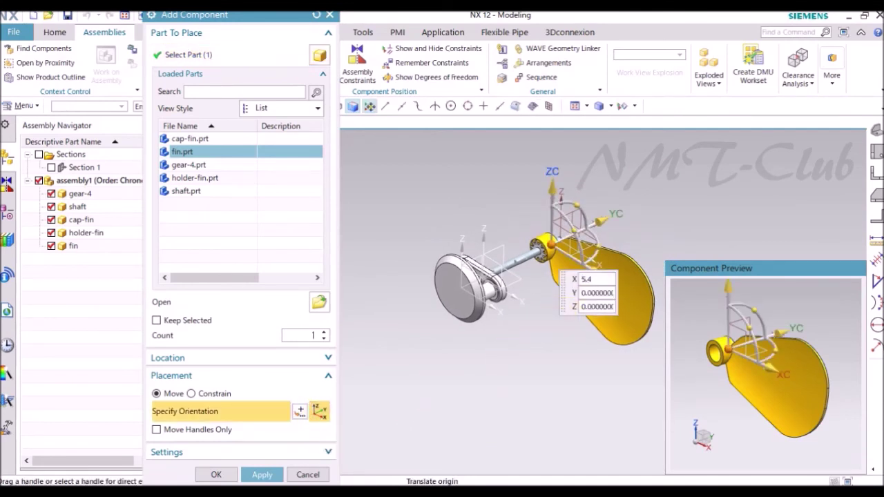
key(Return)
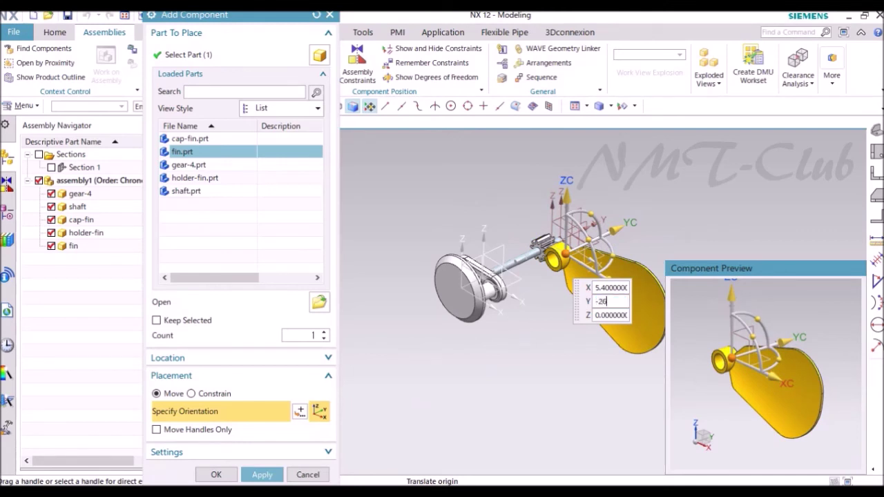
key(Return)
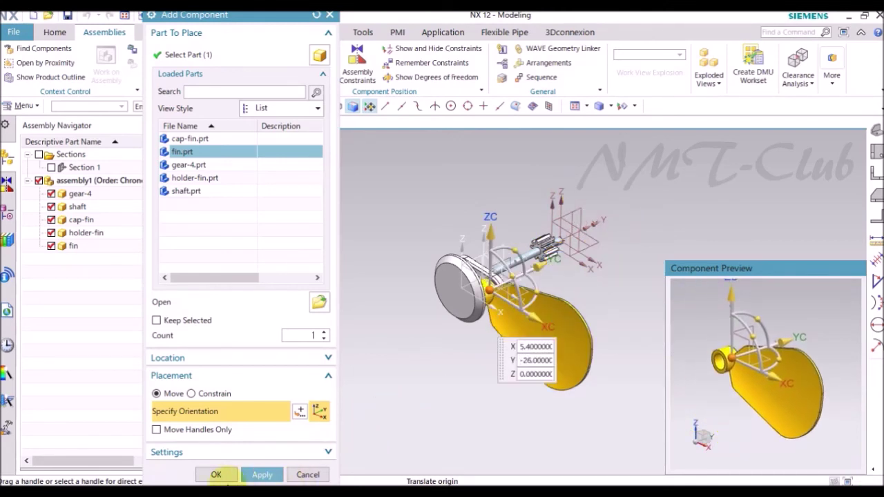
click(217, 477)
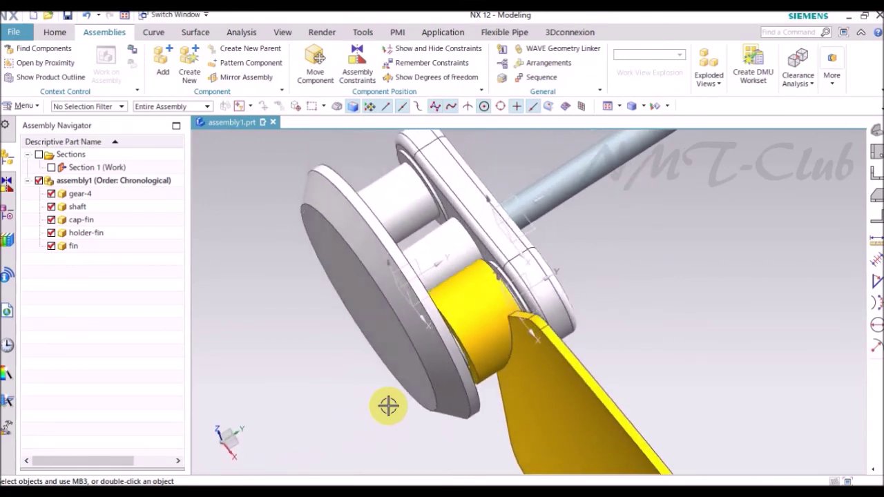
key(ctrl+f)
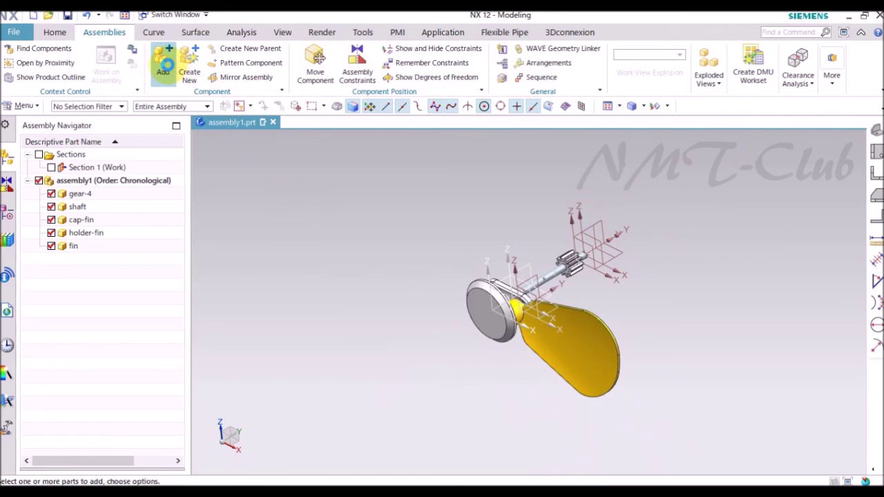
Add fin.prt again, positioned at X -5.4, Y -26.
click(163, 65)
click(181, 152)
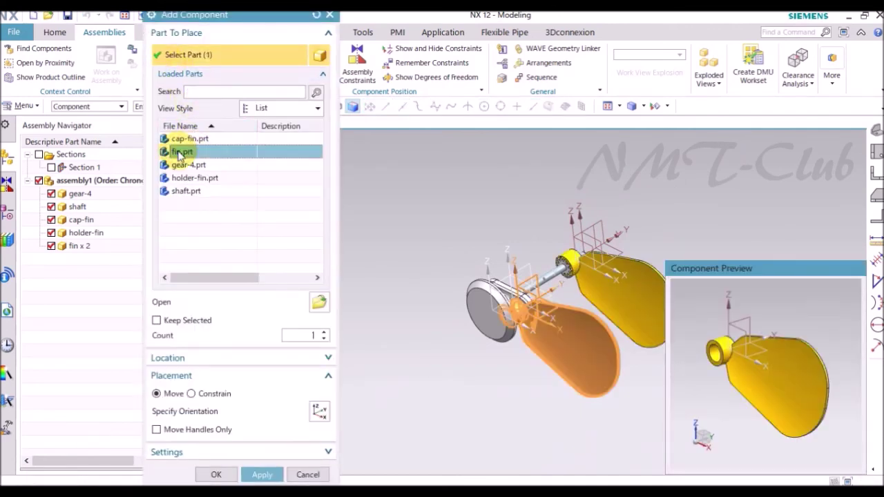
click(321, 415)
text(-5.40000)
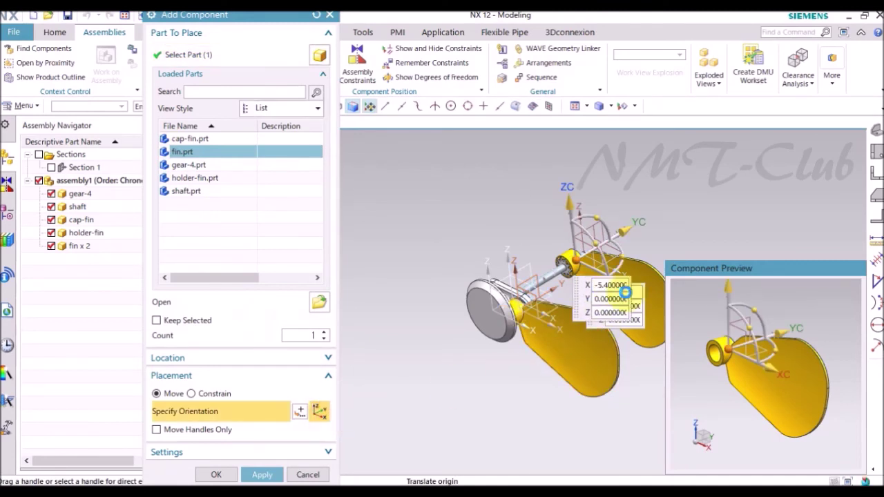
click(629, 298)
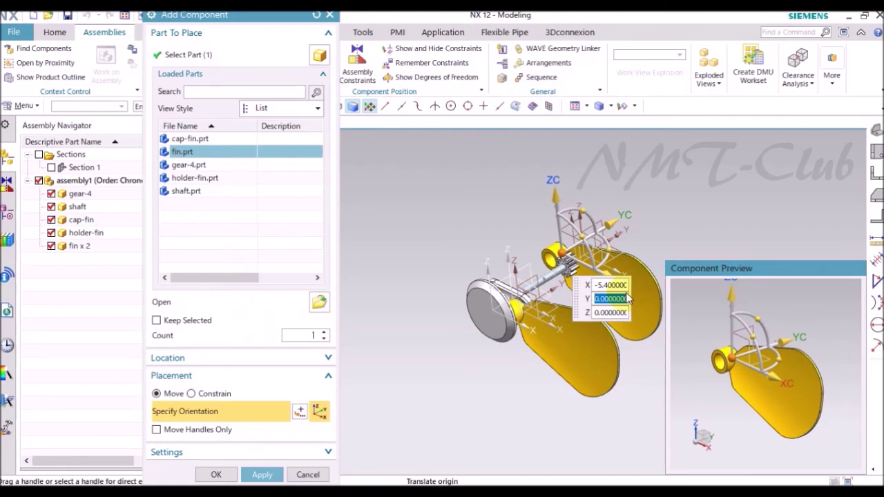
text(-26)
key(Return)
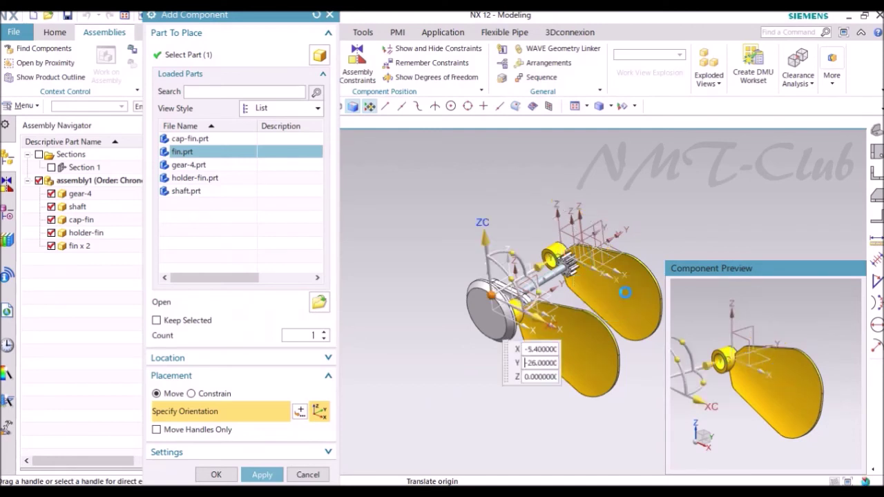
Rotate the second fin 180° about YC and place it opposite the first.
scroll(601, 288, up, 2)
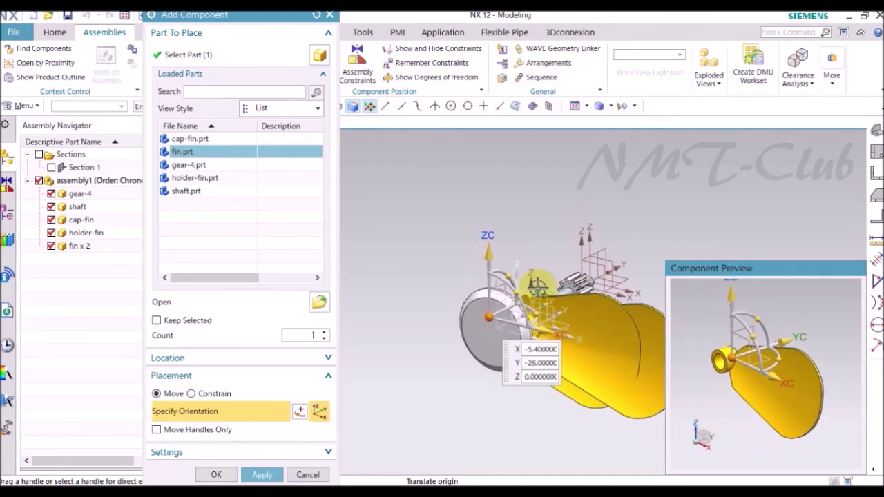
middle_drag(573, 299, 512, 297)
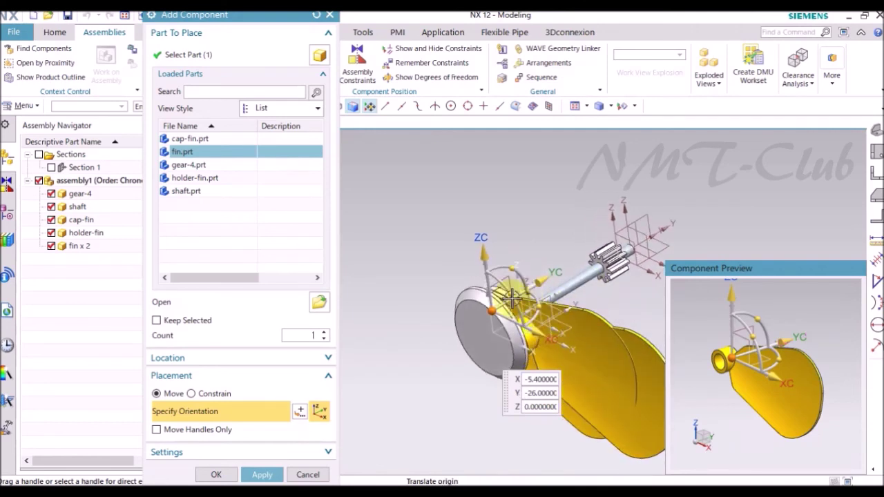
drag(512, 297, 514, 217)
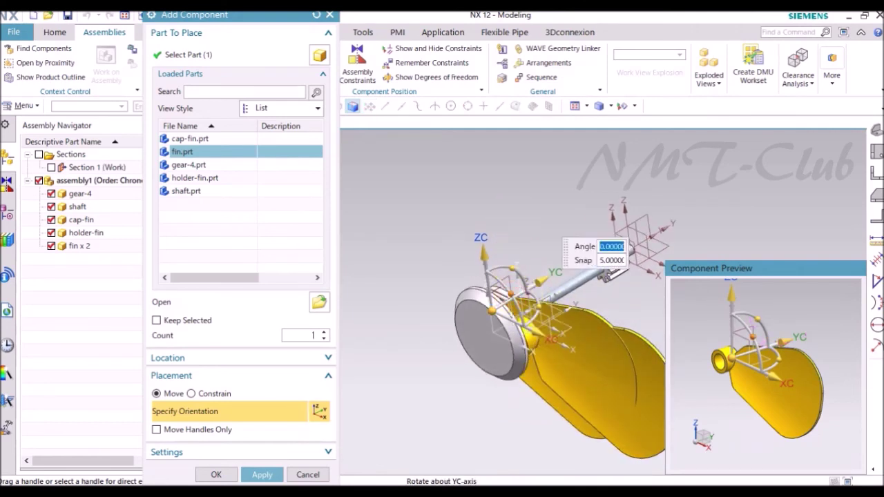
text(0)
key(Return)
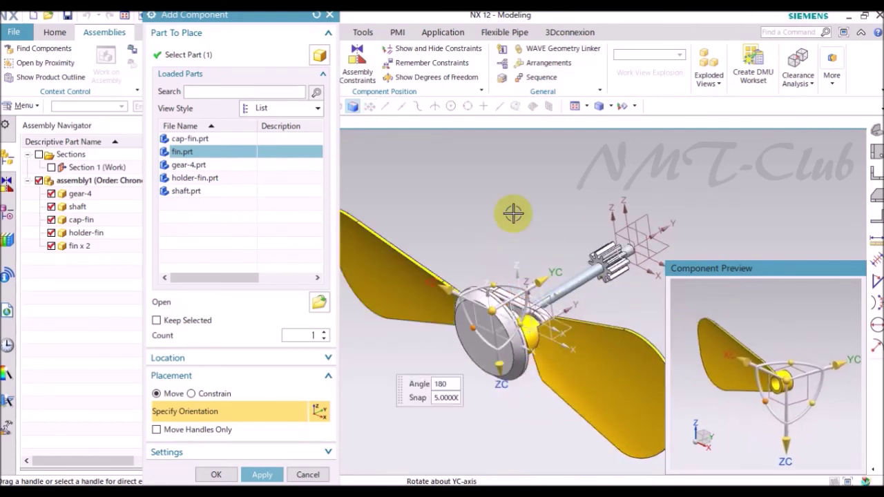
click(230, 476)
mouse_move(288, 426)
middle_down()
mouse_move(449, 363)
mouse_move(520, 272)
middle_up()
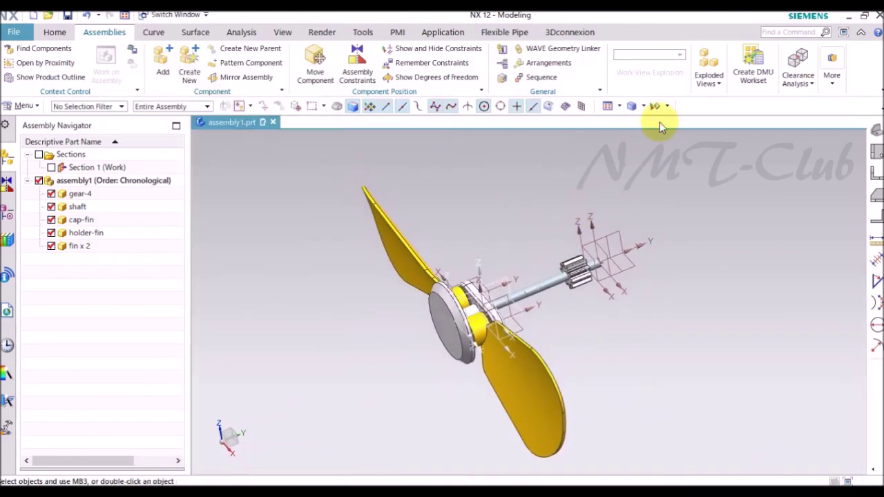
Hide all datums in Show and Hide, leaving only the fan's solid parts.
click(654, 105)
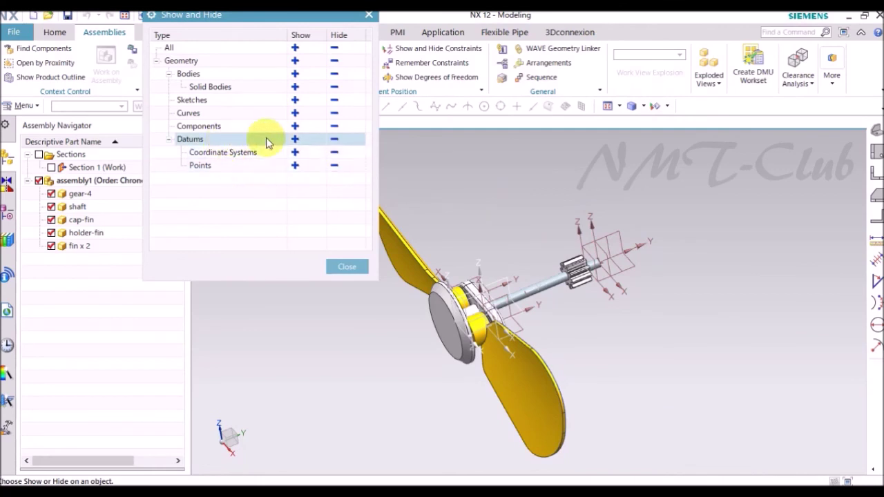
click(347, 267)
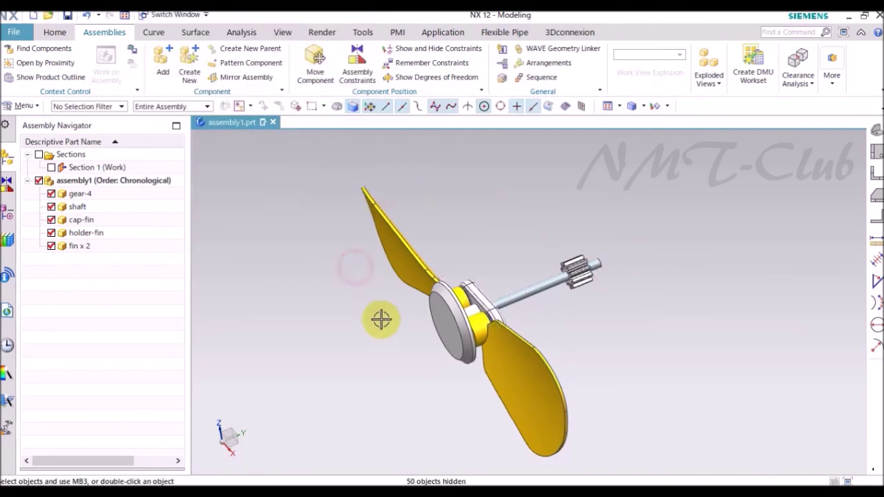
middle_drag(332, 290, 155, 217)
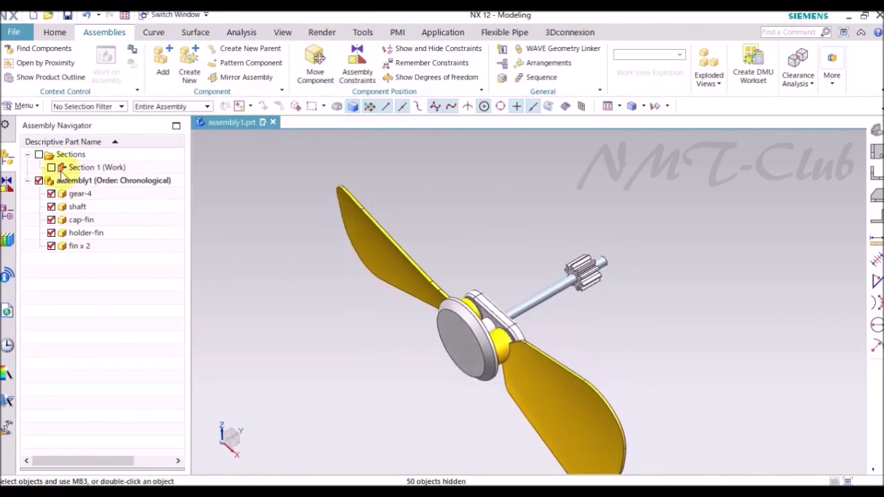